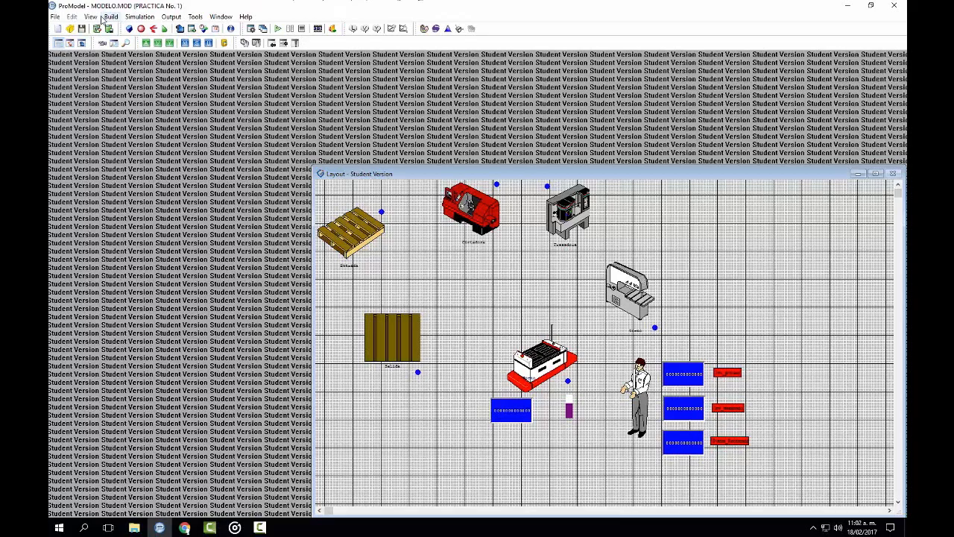
Step: Open the Resources editor and add a new resource using the grey block graphic
left_click(123, 132)
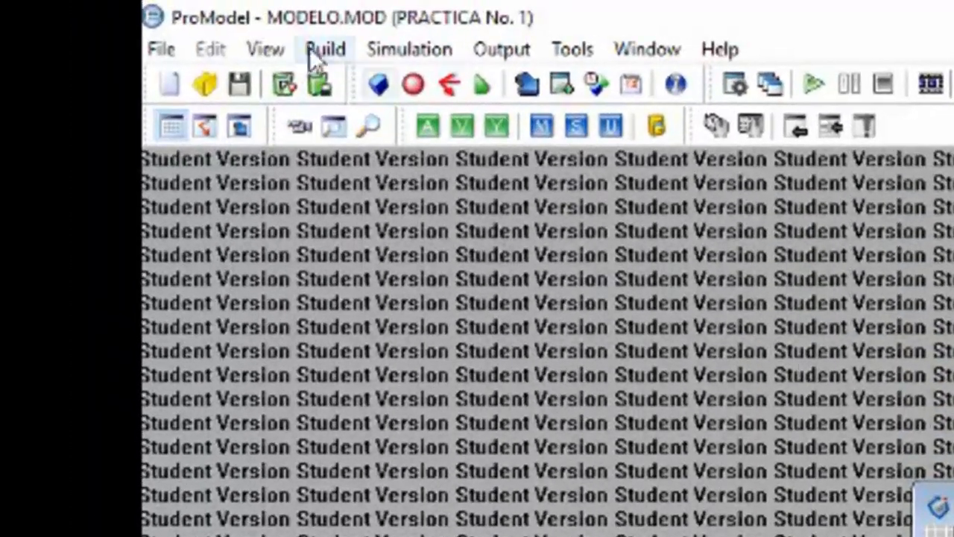
left_click(309, 47)
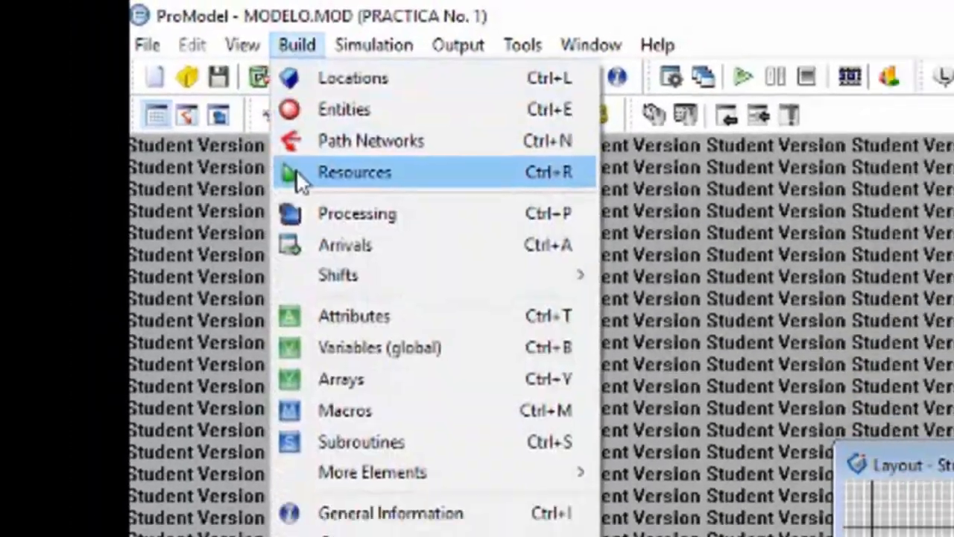
left_click(296, 172)
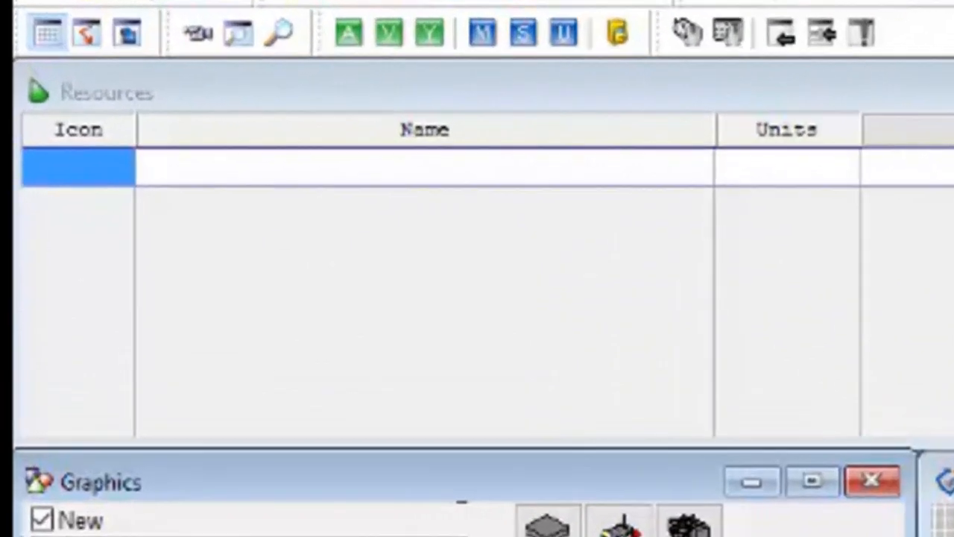
left_click(943, 519)
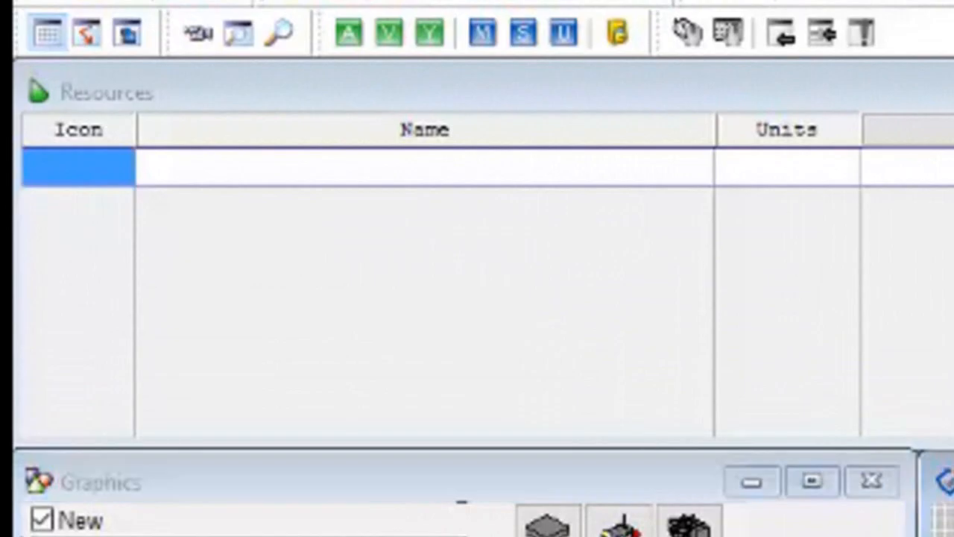
left_click(489, 95)
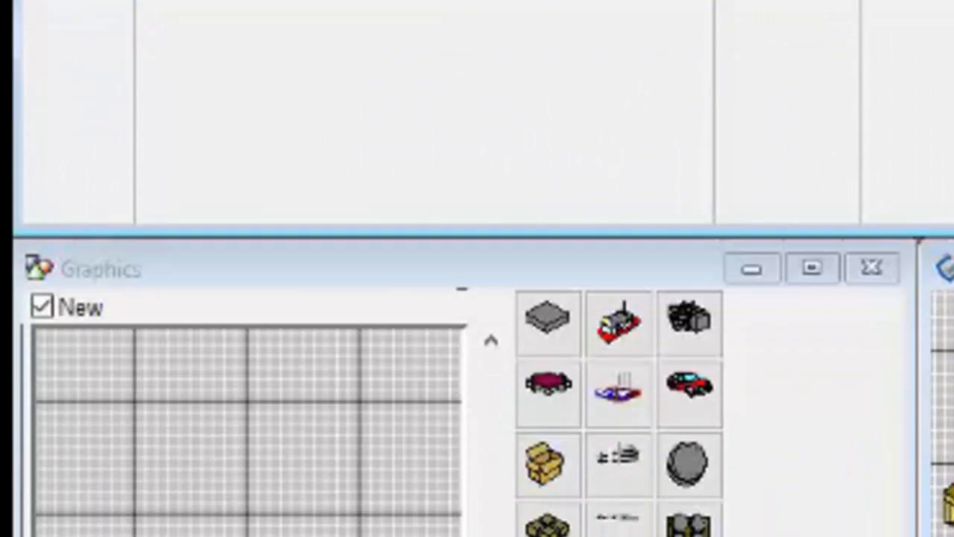
left_click(350, 53)
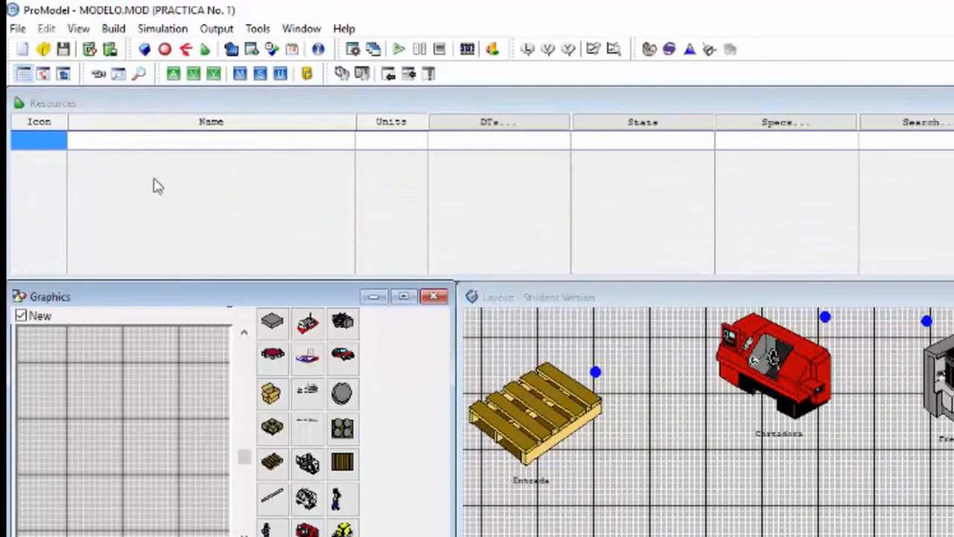
left_click(165, 115)
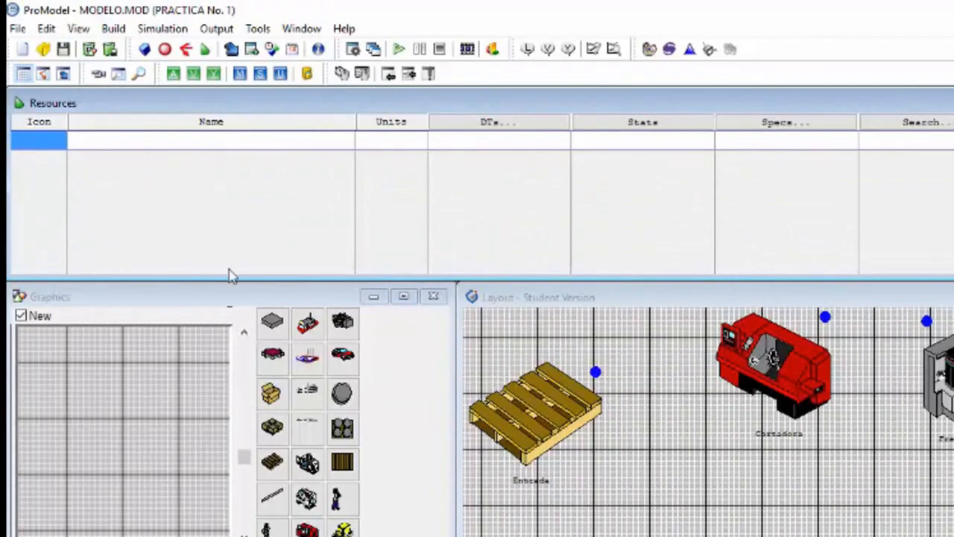
left_click(272, 321)
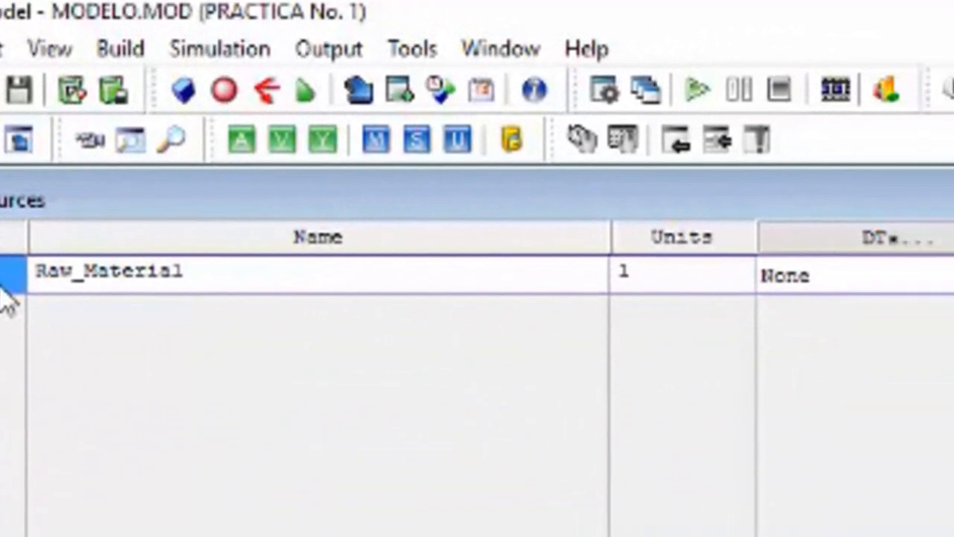
Step: Rename the new resource to Recurso_1 and set its units to 5
left_click(164, 270)
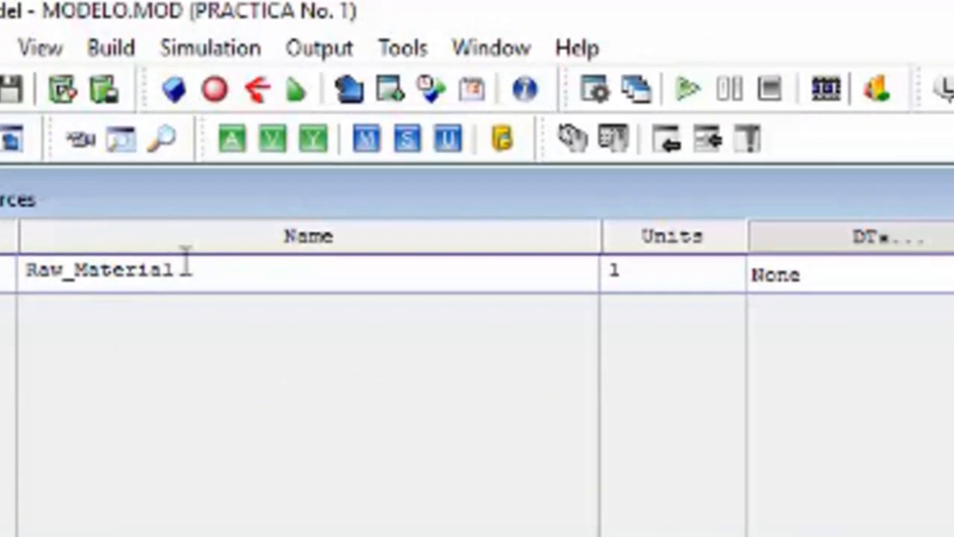
left_click_drag(181, 266, 17, 309)
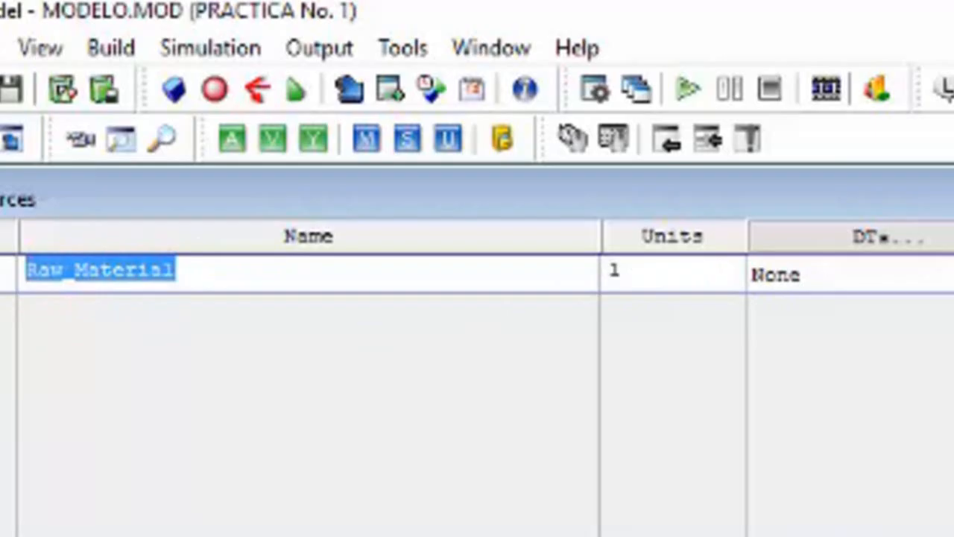
type("Recurso")
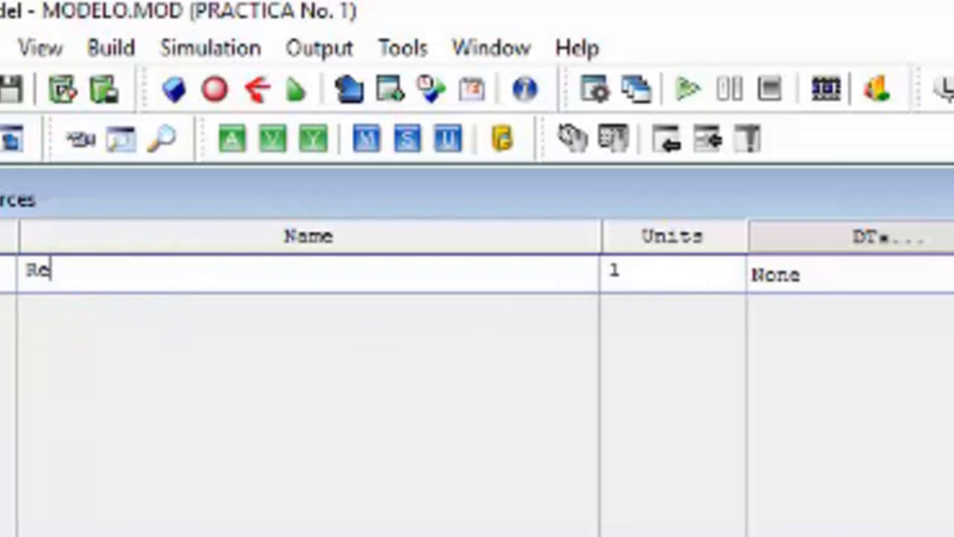
type("_1")
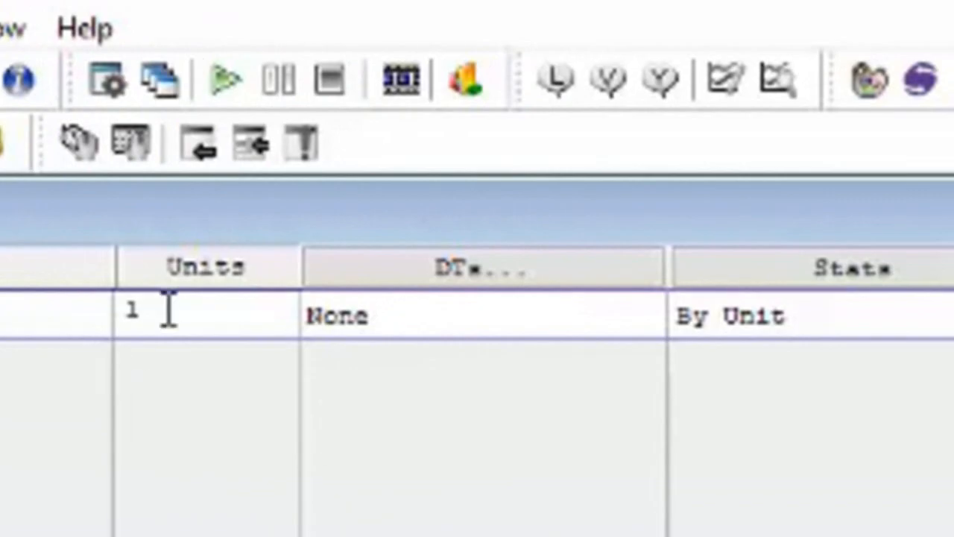
key("BackSpace")
type("5")
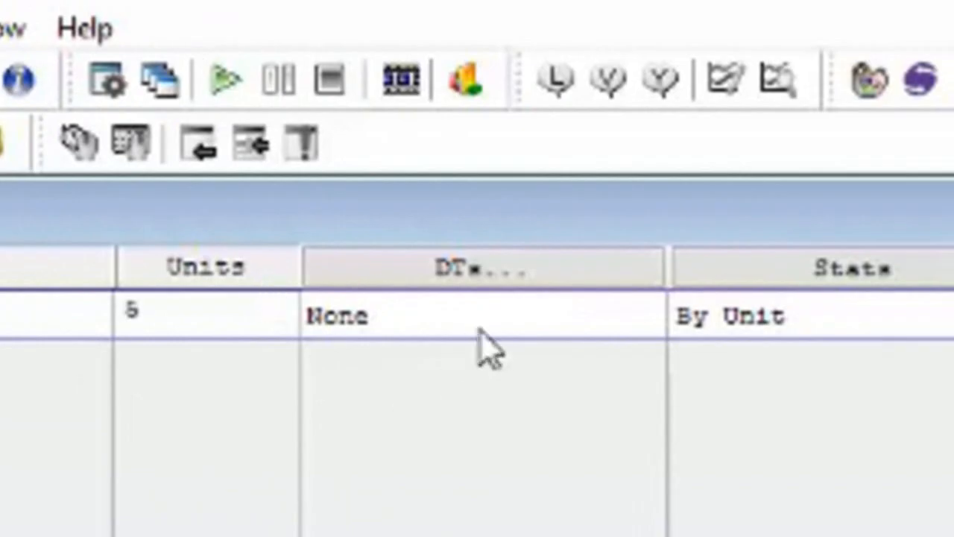
Step: Review the downtime and statistics fields of Recurso_1, and view its path network, search and motion specifications
left_click(434, 322)
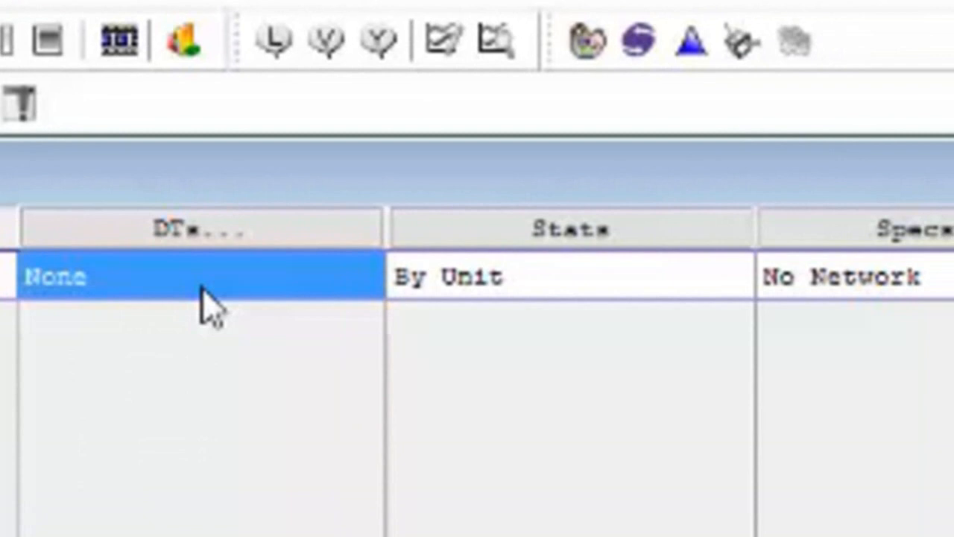
left_click(531, 291)
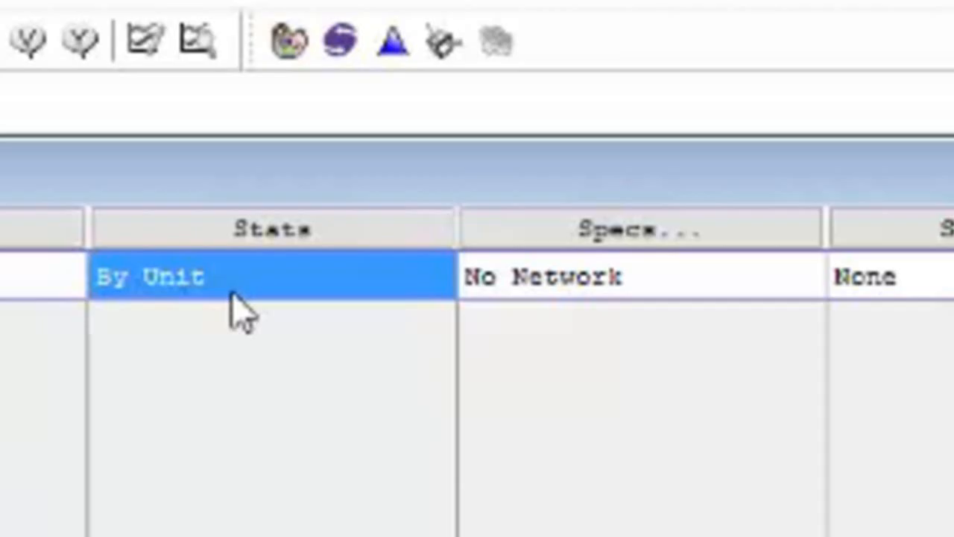
left_click(579, 285)
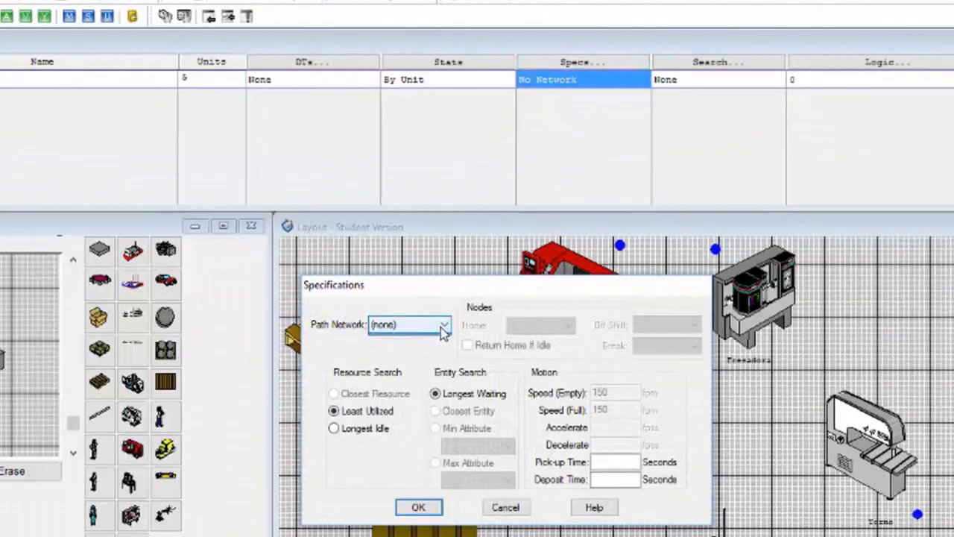
left_click(443, 328)
left_click(443, 328)
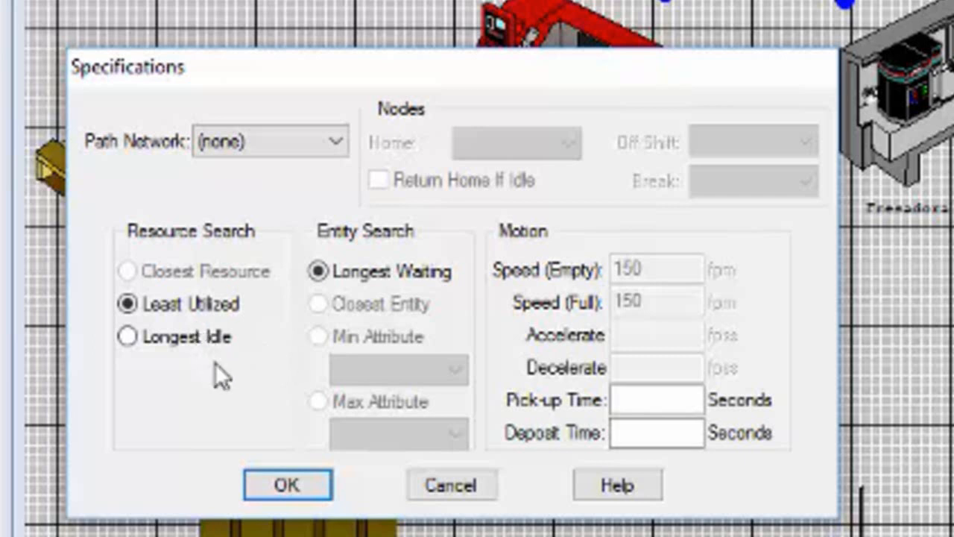
left_click(328, 490)
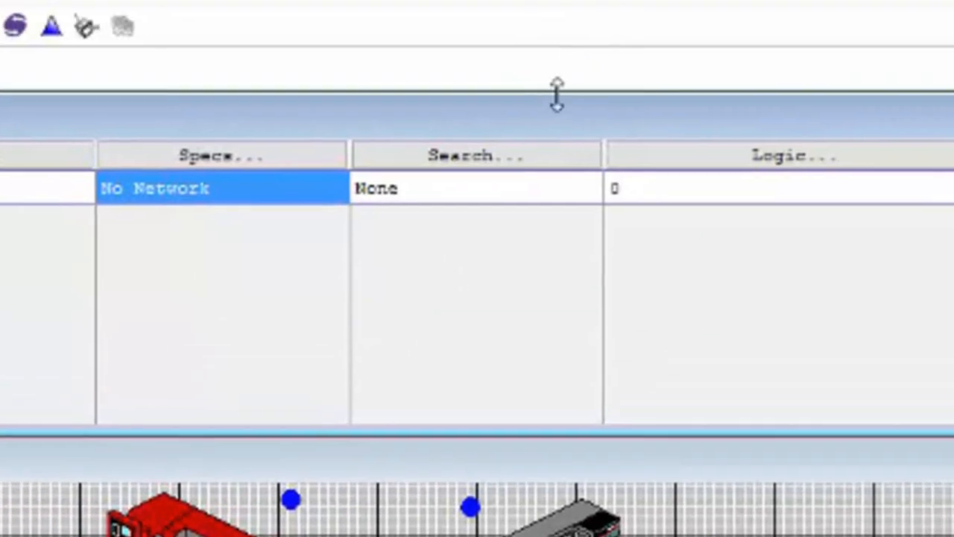
Step: Examine the search field, the entry and exit logic table, and the node points table of Recurso_1
left_click(562, 191)
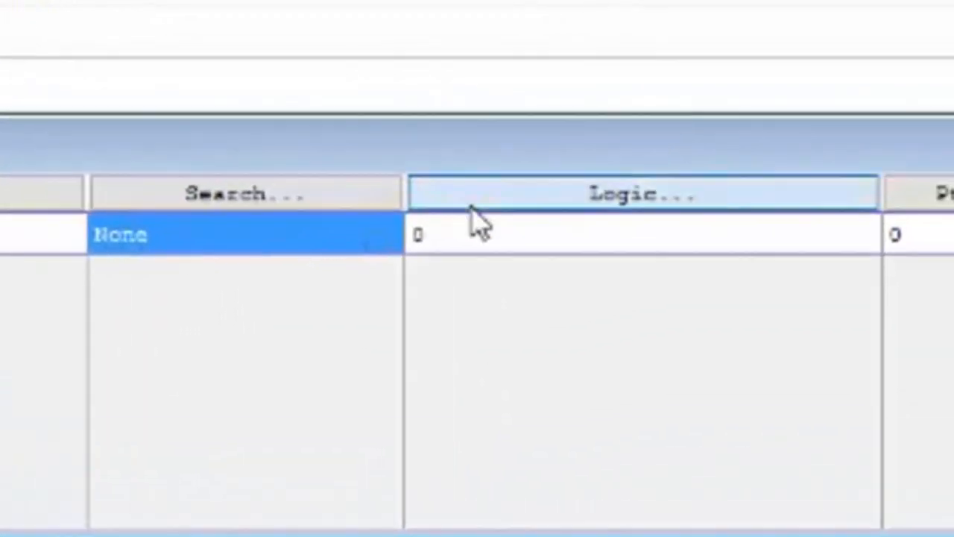
left_click(653, 163)
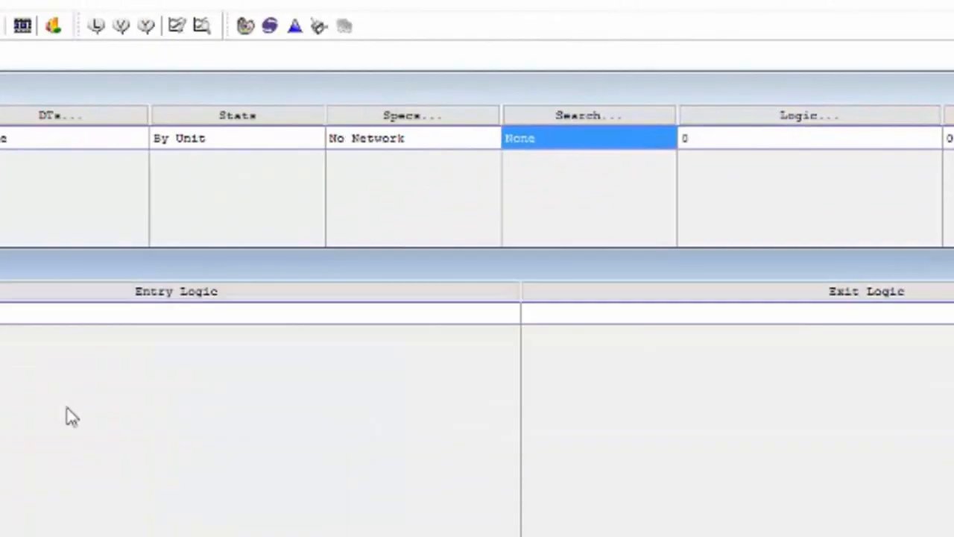
left_click_drag(448, 177, 432, 170)
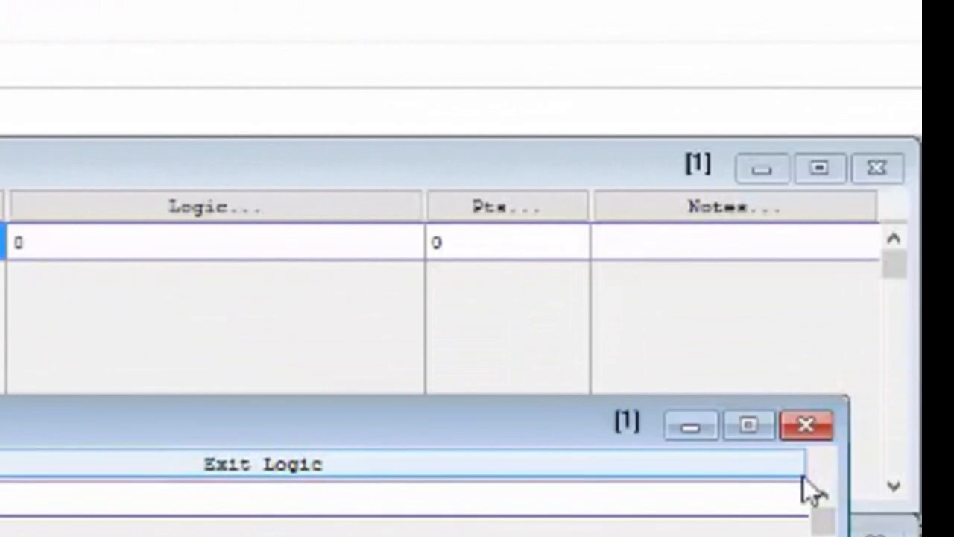
left_click(805, 435)
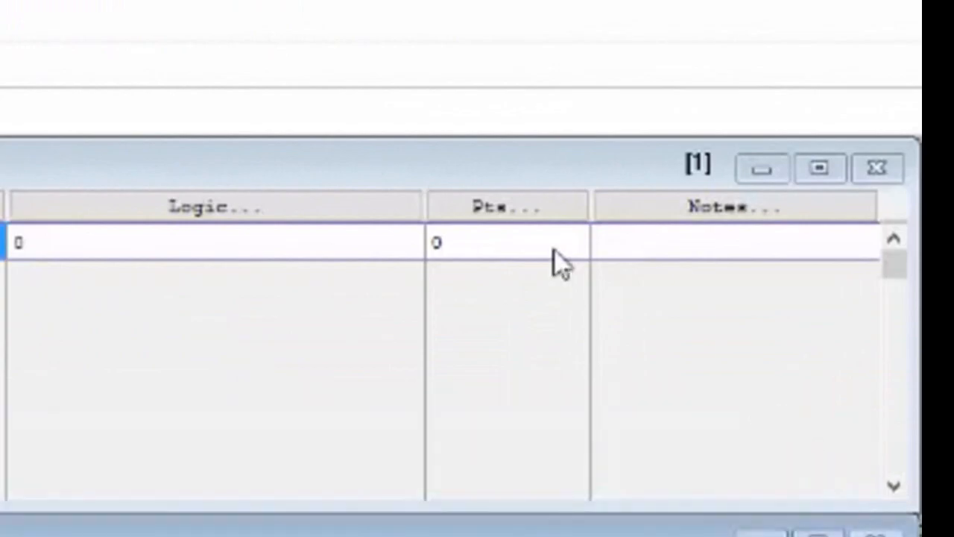
left_click(516, 219)
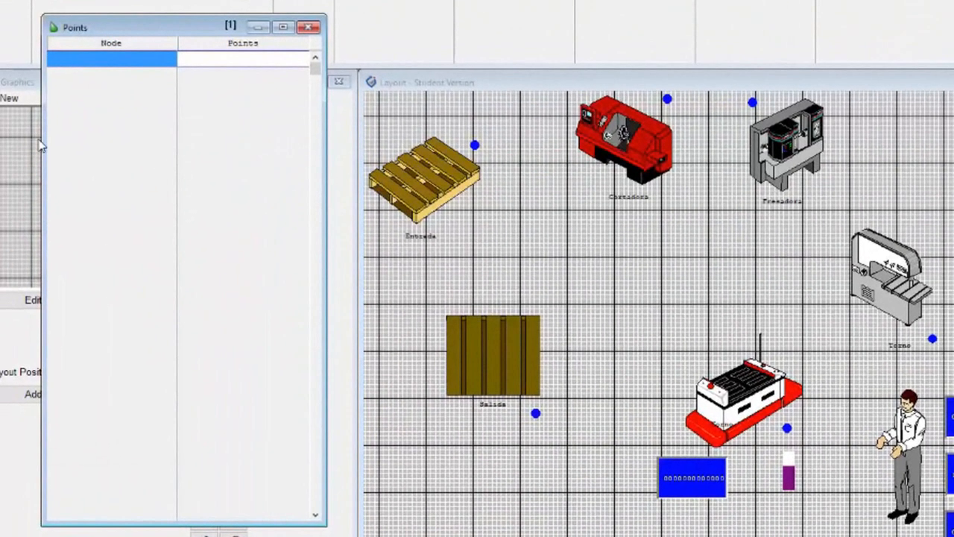
left_click_drag(34, 232, 0, 223)
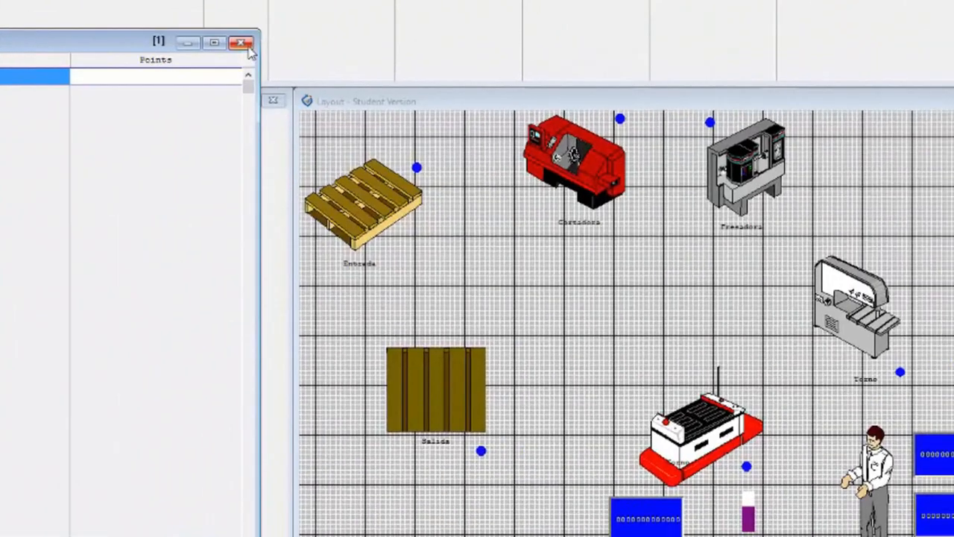
left_click(312, 29)
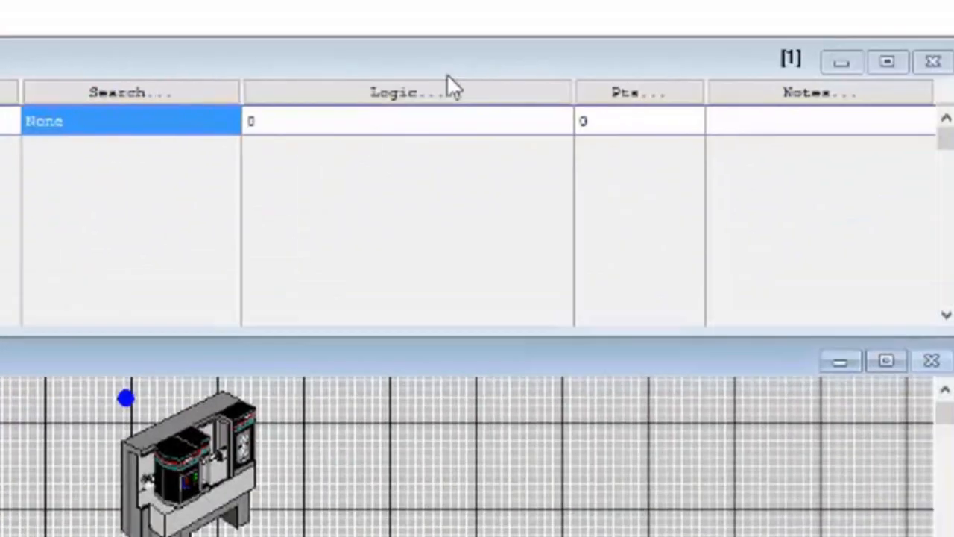
Step: Add the note "Información adicional" to Recurso_1 and close the notes
left_click(695, 146)
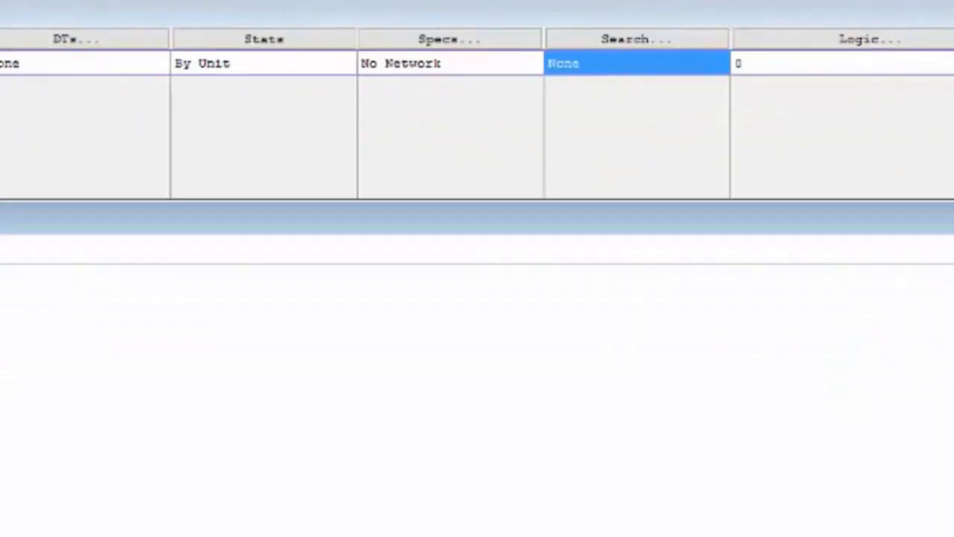
type("Información adicional")
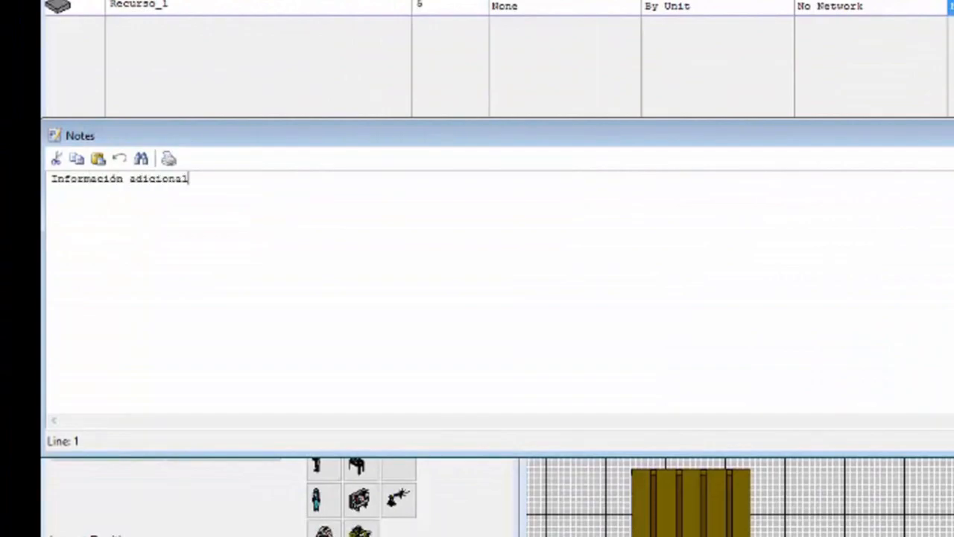
key("ctrl+F4")
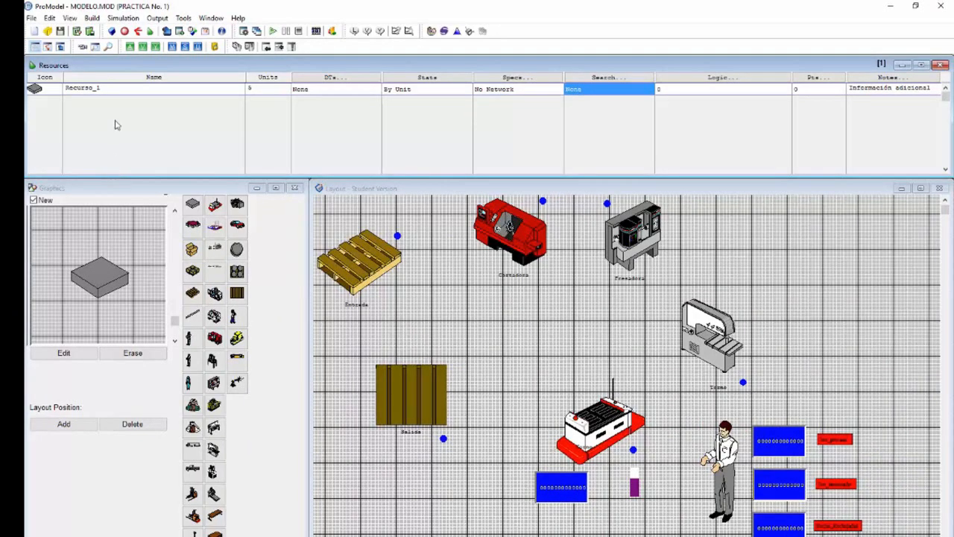
Step: Add more resources from the graphics library, including the flat pallet, lathe, angled pallet and box
left_click(44, 89)
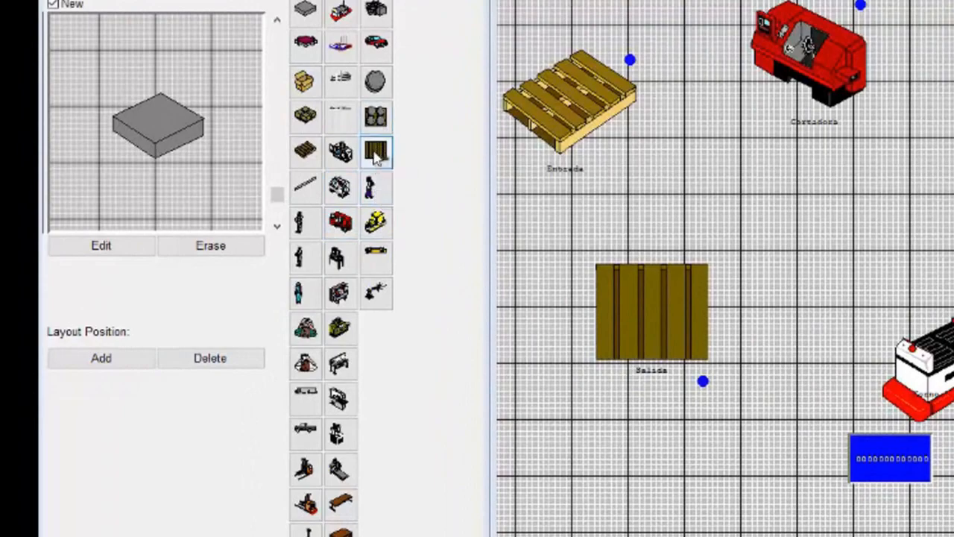
left_click(376, 153)
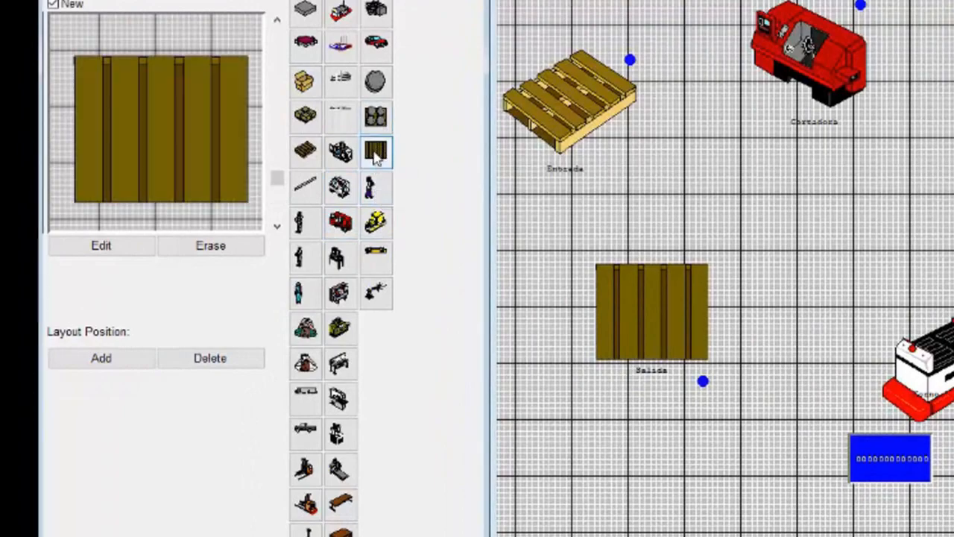
left_click(343, 229)
left_click(305, 151)
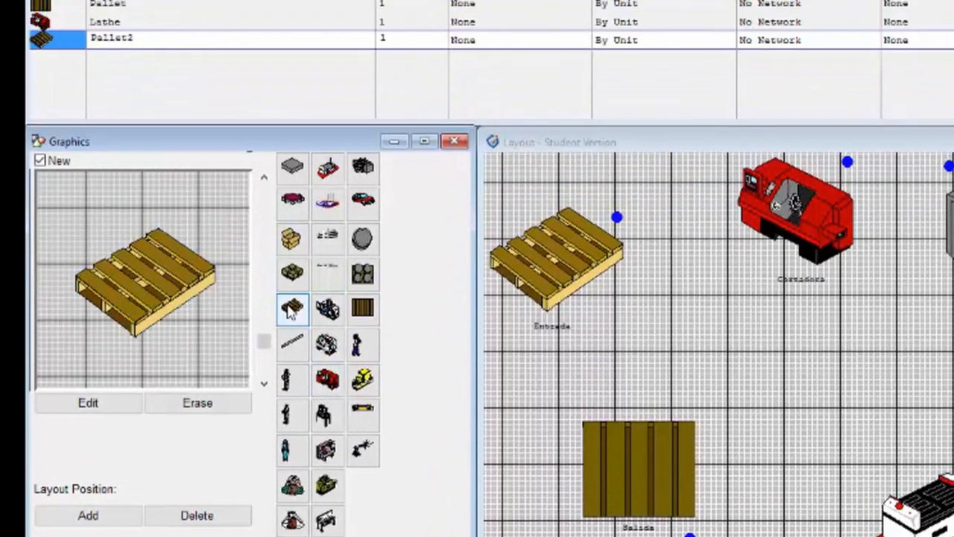
left_click(306, 214)
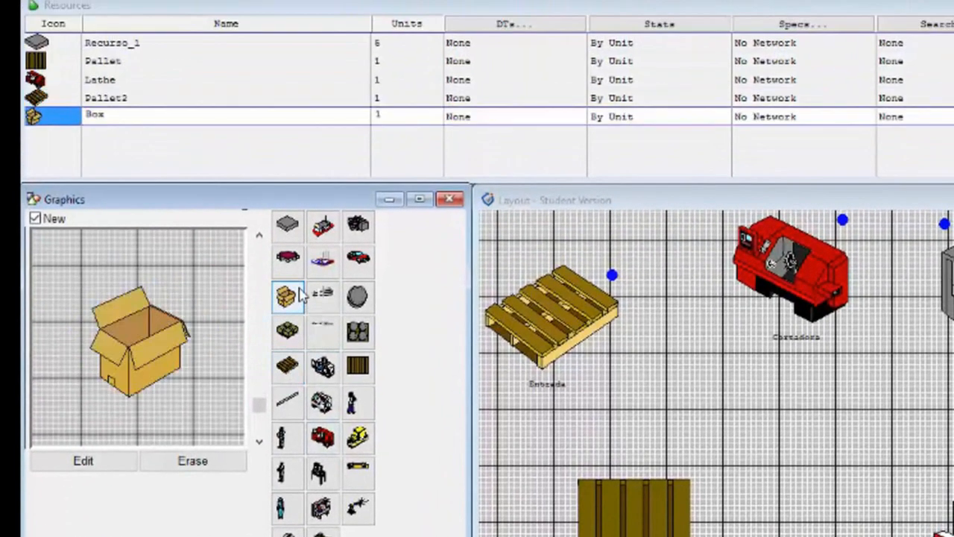
left_click(325, 269)
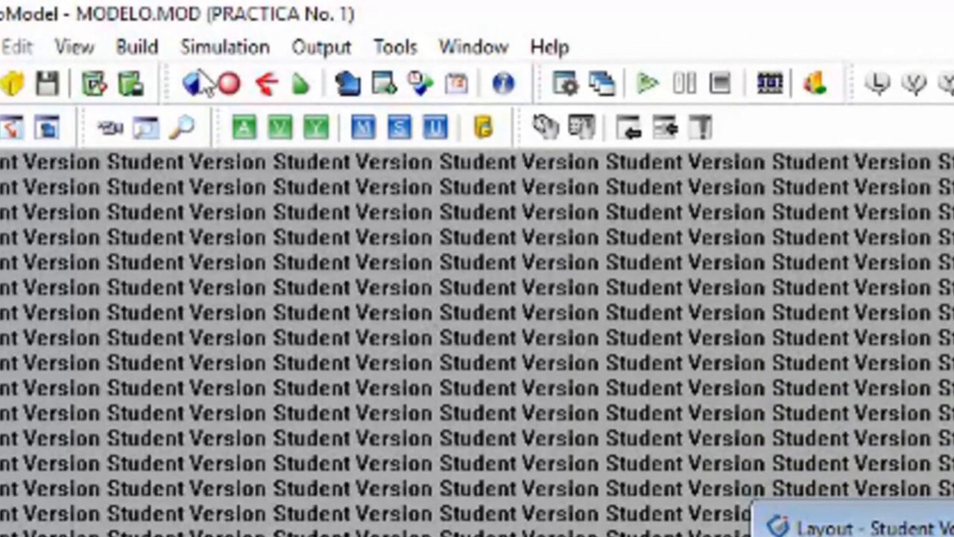
Step: Open the Path Networks editor for the model
left_click(146, 46)
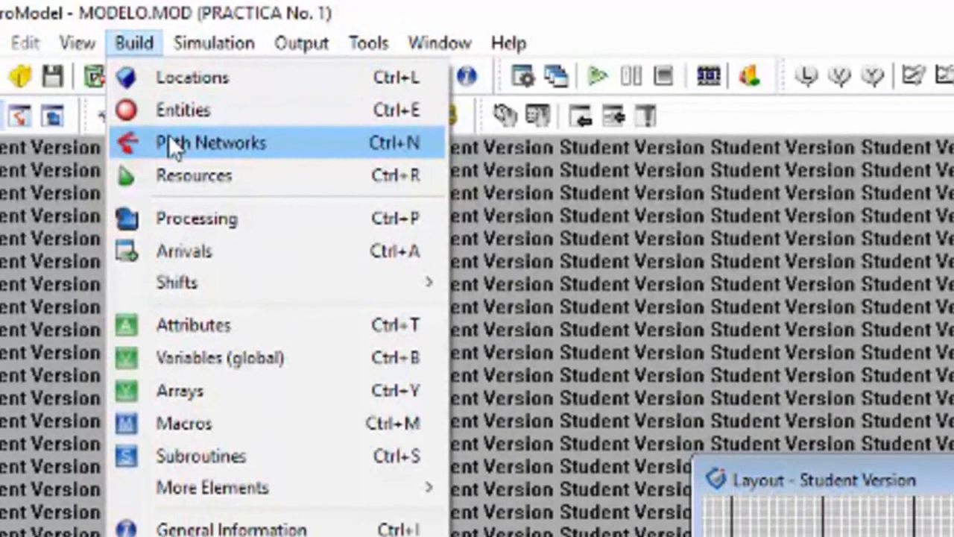
left_click(177, 156)
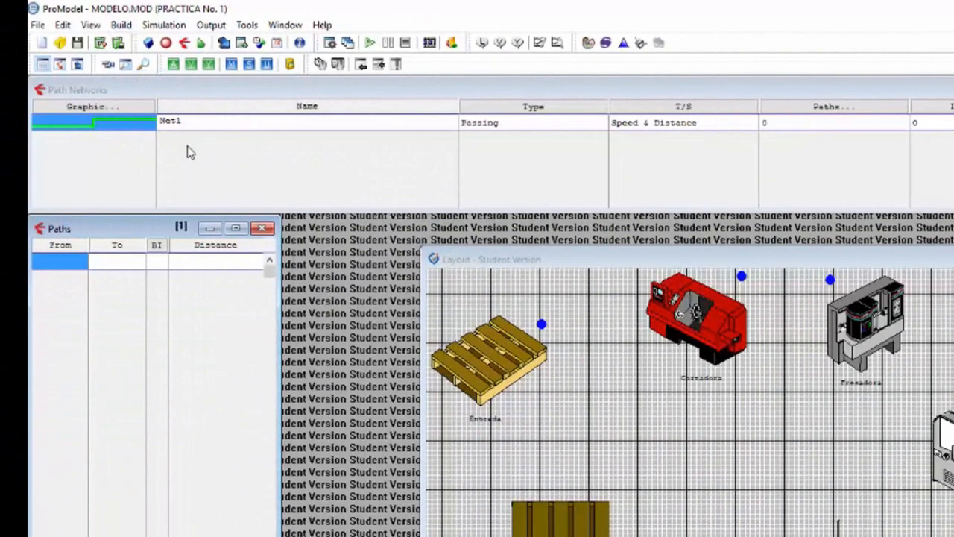
Step: Move the Layout window so it sits directly beside the Paths table
left_click(434, 261)
left_click(424, 250)
left_click_drag(422, 246, 285, 222)
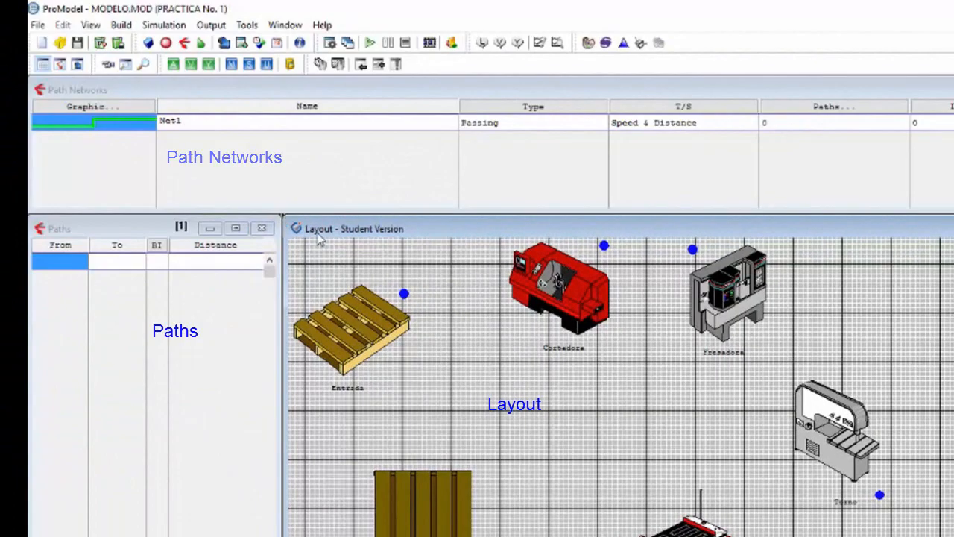
Step: Set the path color of the network Net1 to blue and keep its Visible option enabled
left_click(99, 183)
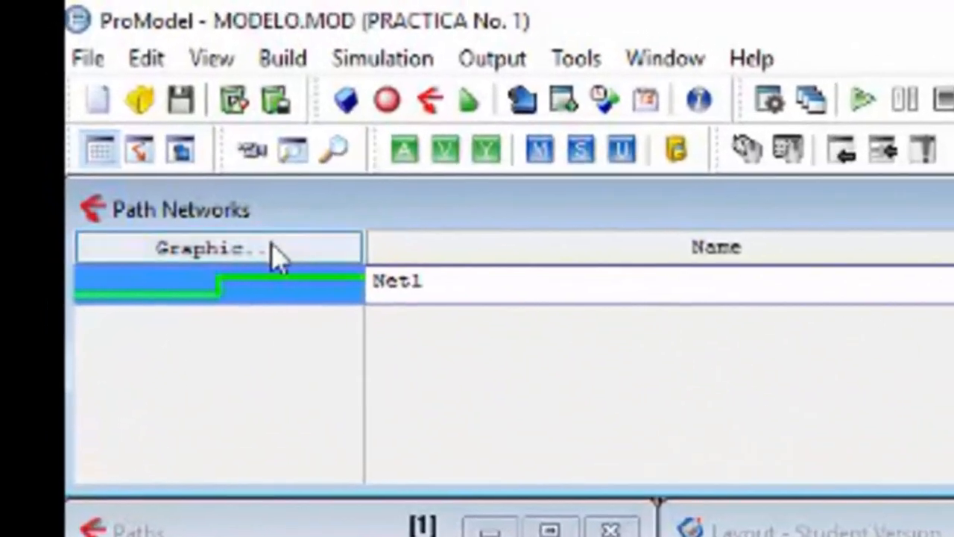
left_click(206, 201)
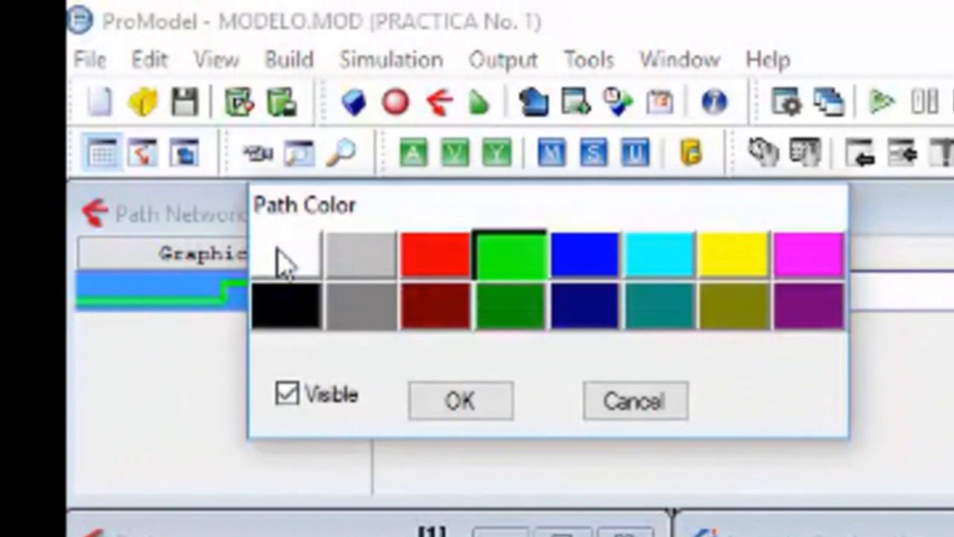
left_click(610, 258)
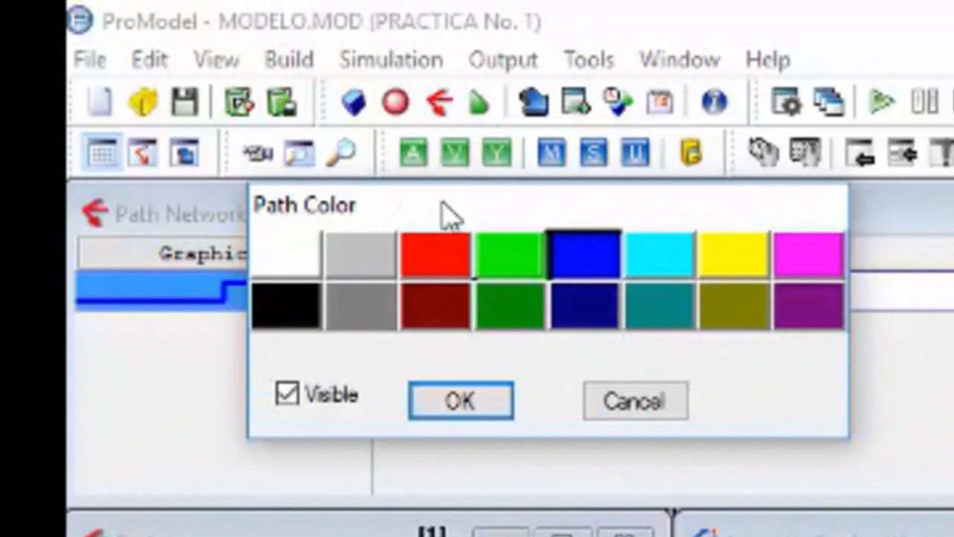
left_click_drag(423, 200, 514, 199)
left_click(409, 389)
left_click(410, 389)
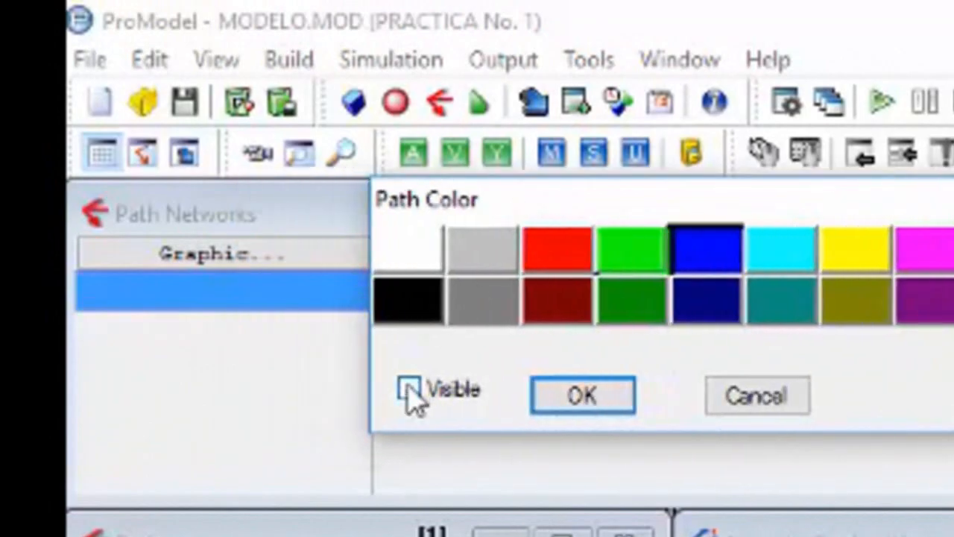
left_click(409, 391)
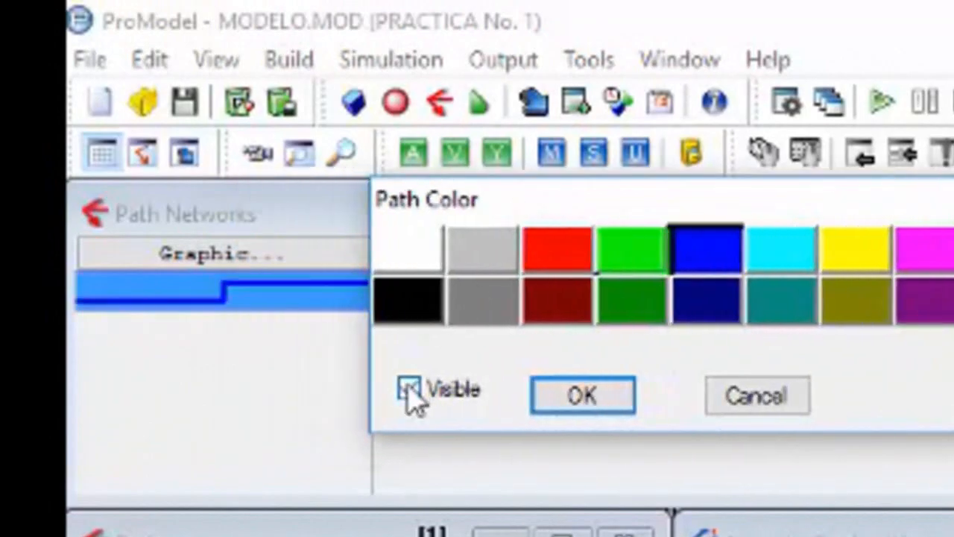
left_click(623, 410)
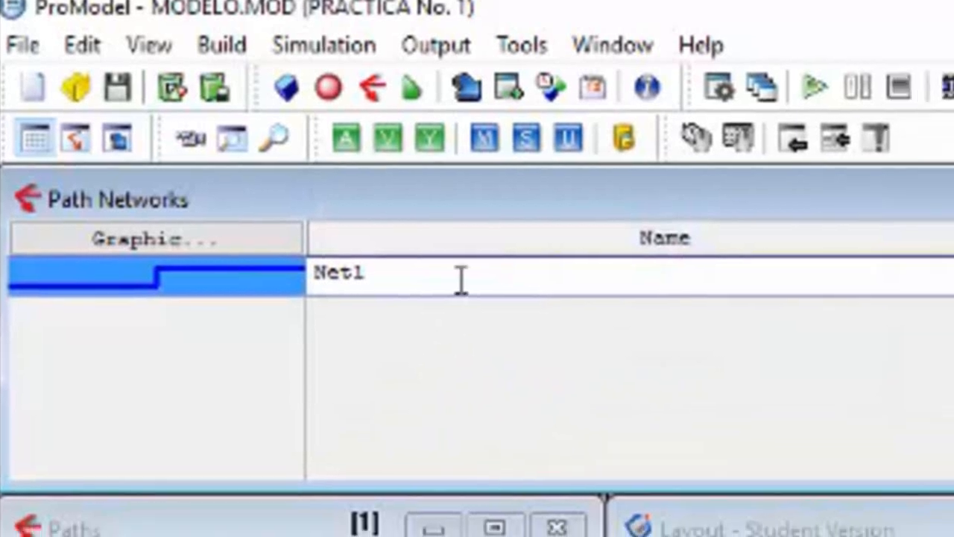
Step: Rename the path network Net1 as Red_1
left_click(471, 300)
left_click_drag(179, 237, 90, 236)
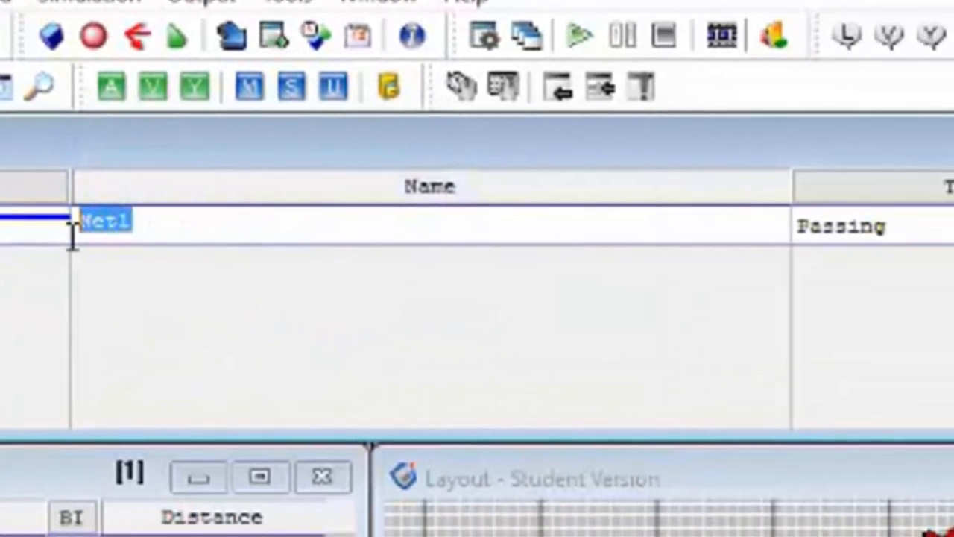
type("Red_1")
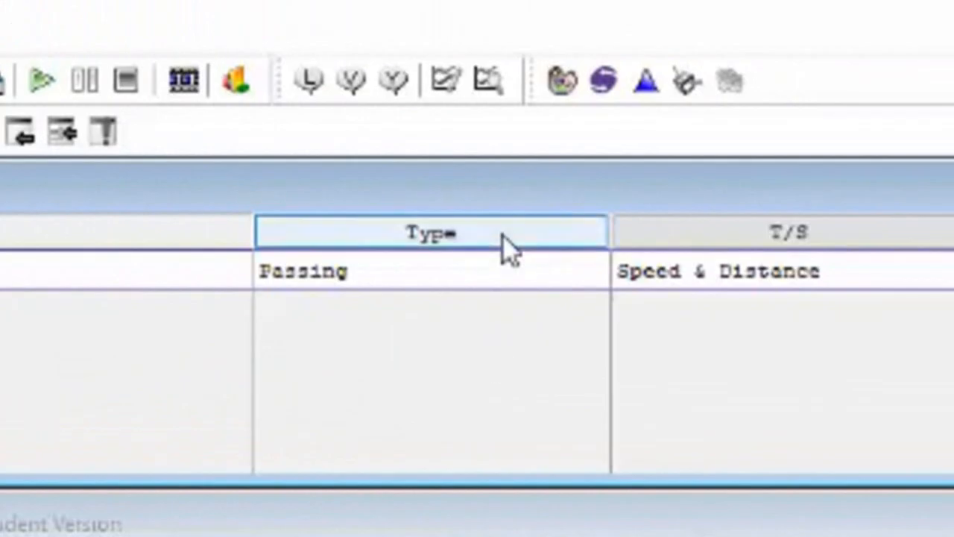
Step: Review the network's Type choices and its T/S choices, keeping Passing and Speed & Distance
left_click(511, 246)
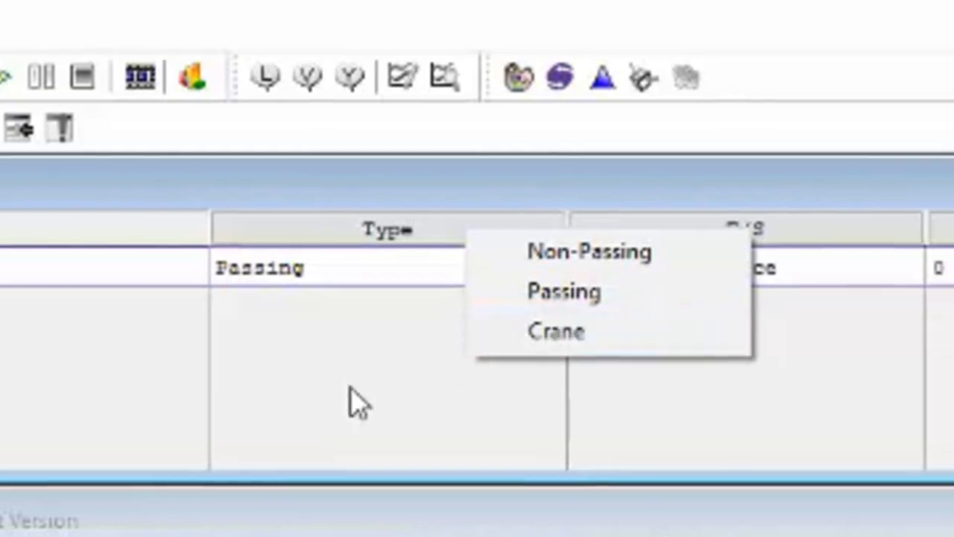
left_click(393, 390)
right_click(463, 200)
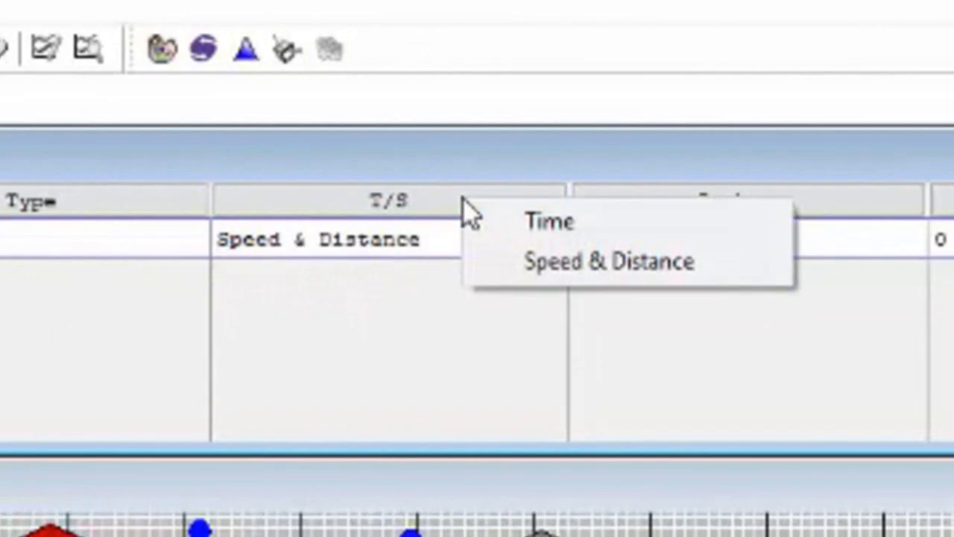
left_click(511, 270)
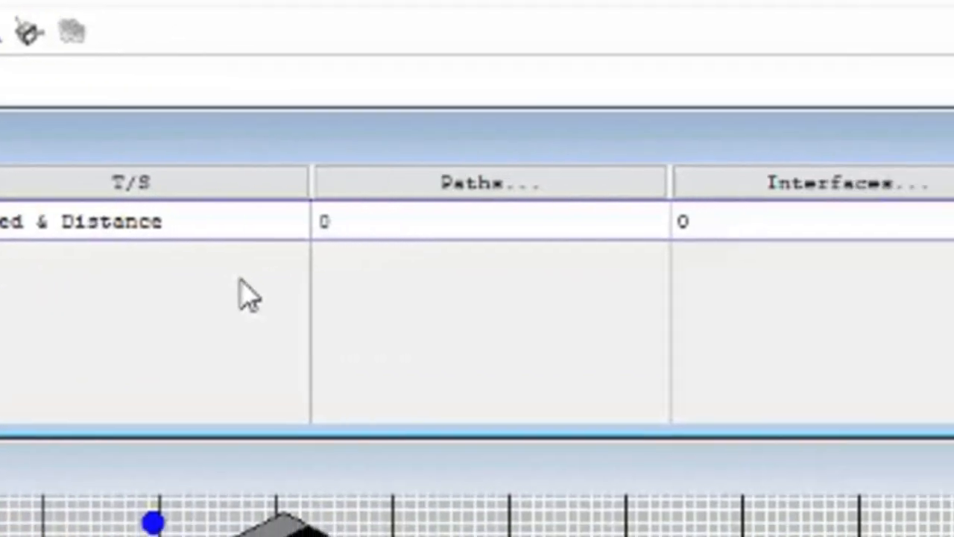
Step: Examine the Paths, Interfaces, Mappings and Nodes tables of Red_1 in turn
left_click(322, 179)
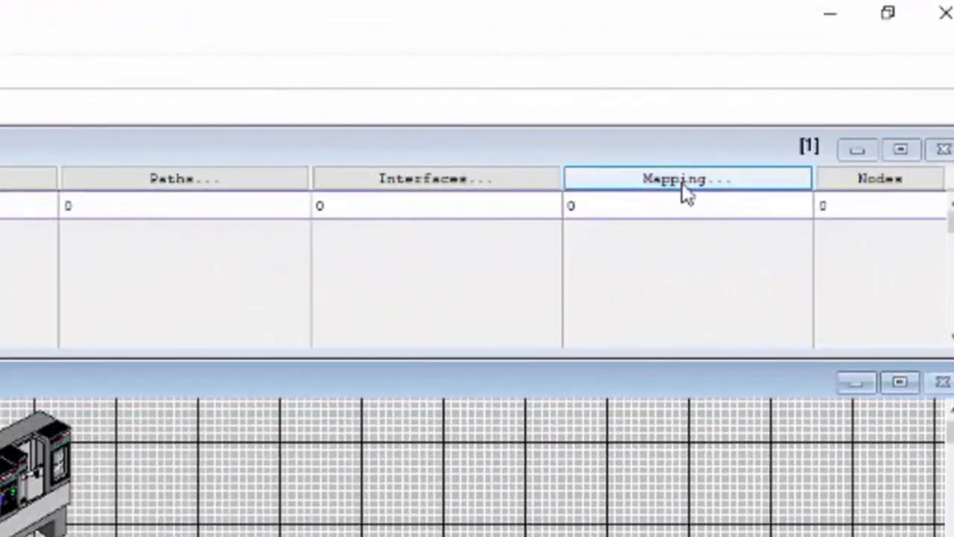
left_click(788, 113)
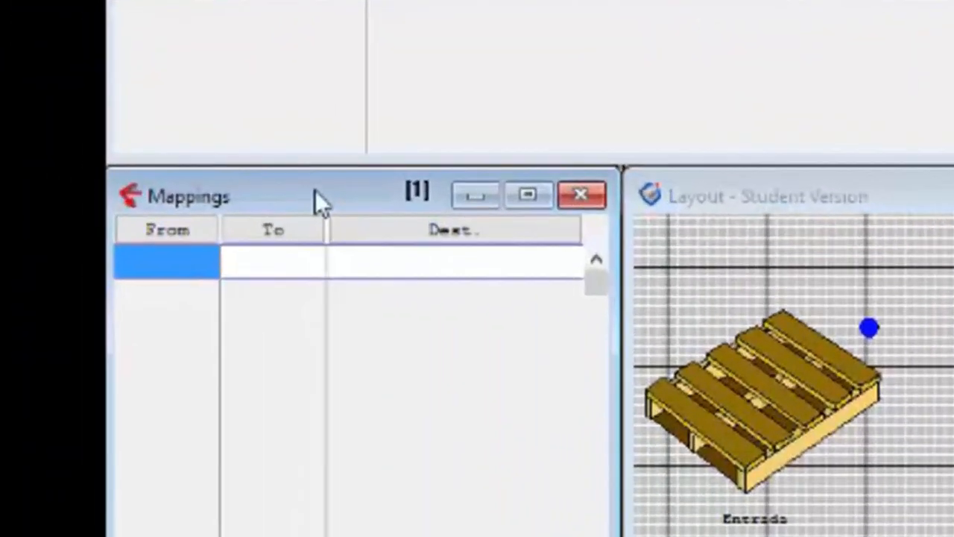
left_click(381, 227)
left_click(188, 233)
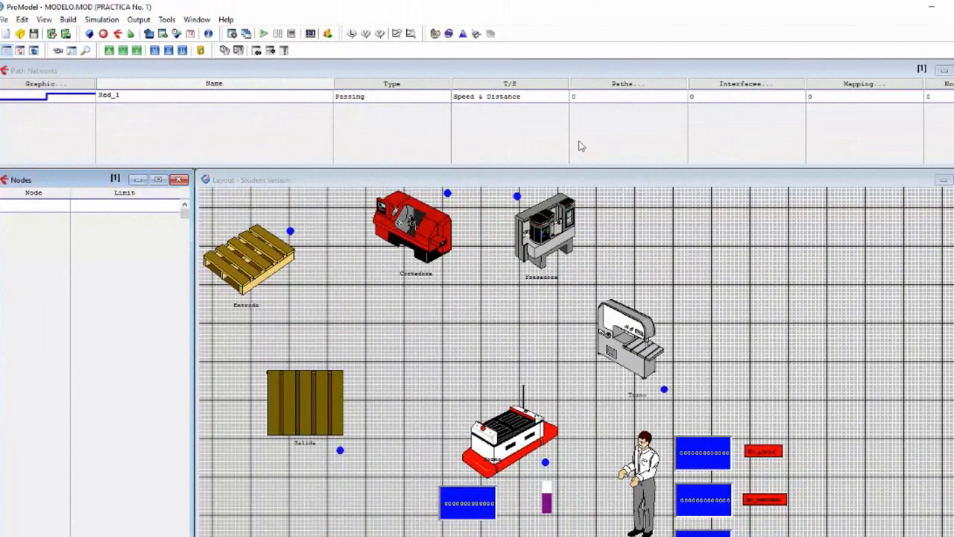
Step: Draw a Red_1 path with three bends from beside Entrada past Cortadora and Fresadora, and connect its start node to Entrada as an interface
left_click(598, 88)
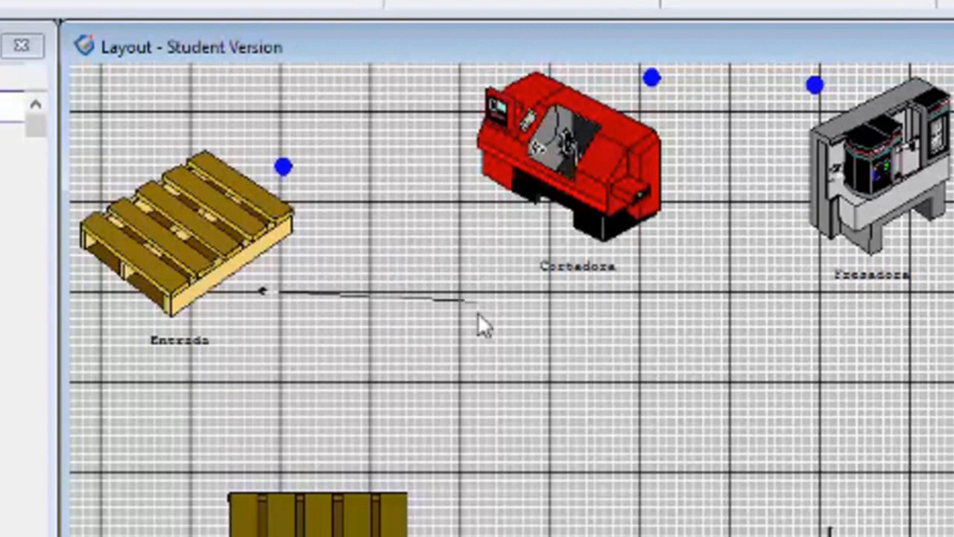
right_click(418, 367)
left_click(588, 321)
left_click(788, 339)
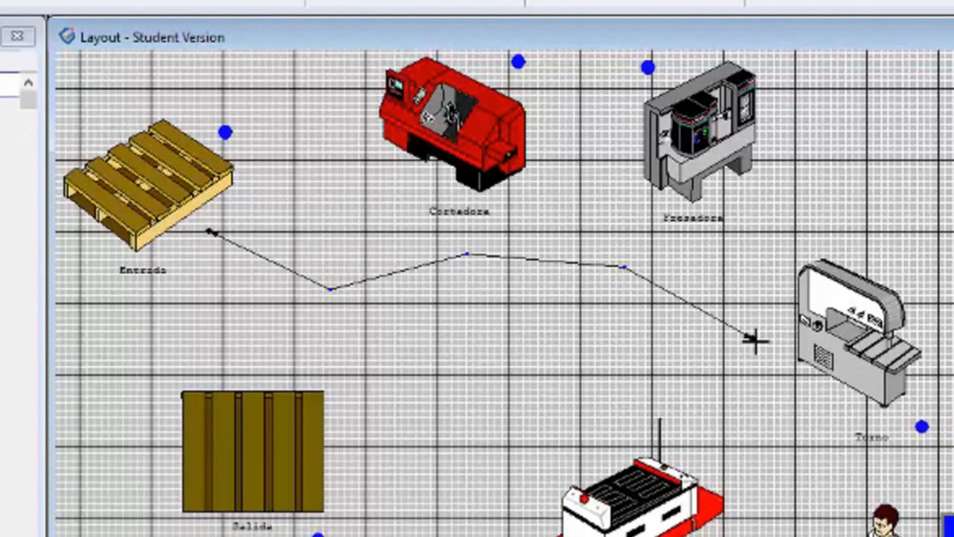
right_click(753, 339)
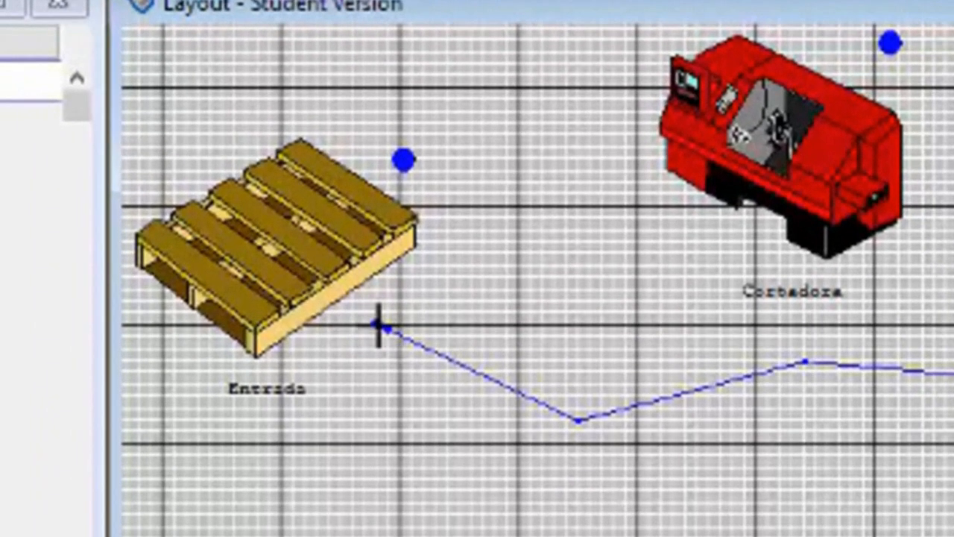
left_click(379, 325)
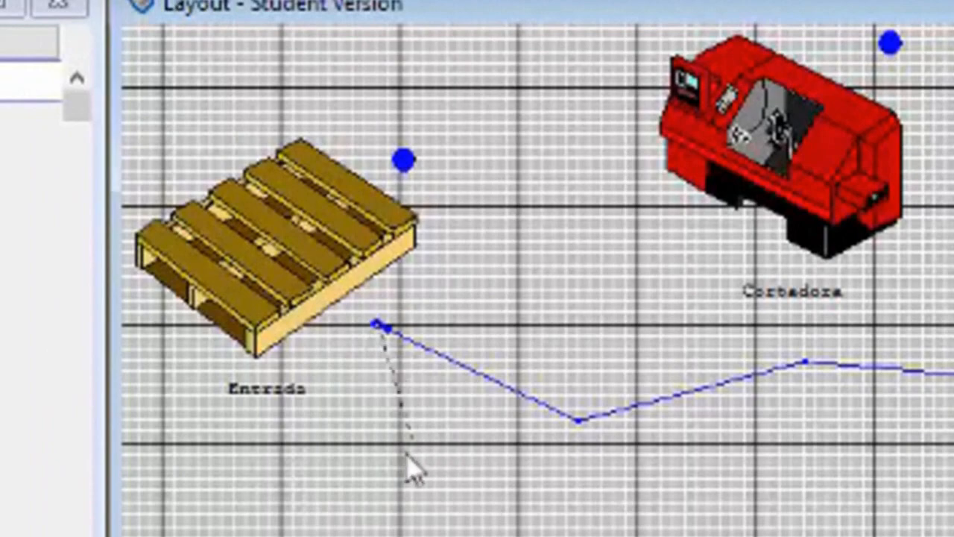
left_click(283, 240)
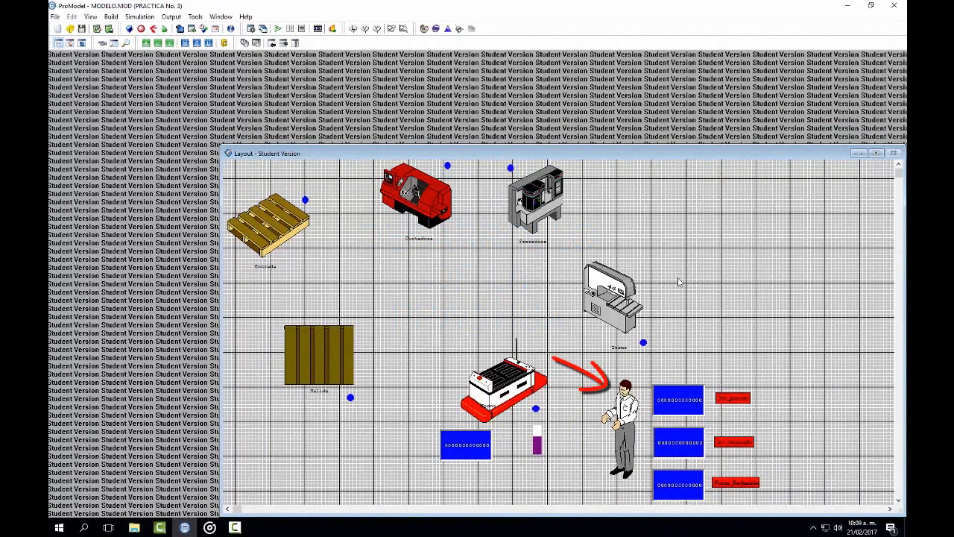
Step: Delete the Inspección location from the Locations table of the PRACTICA No. 3 model
left_click(632, 406)
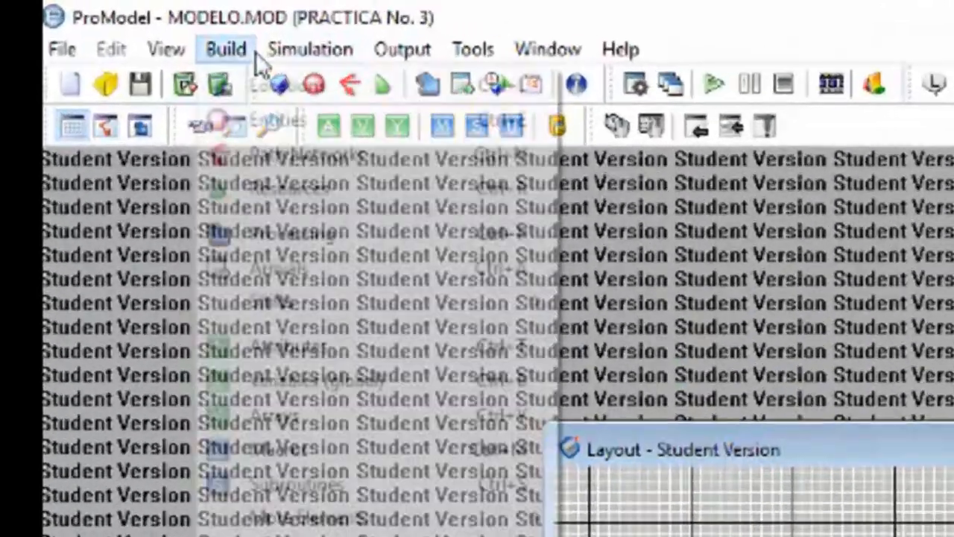
left_click(247, 38)
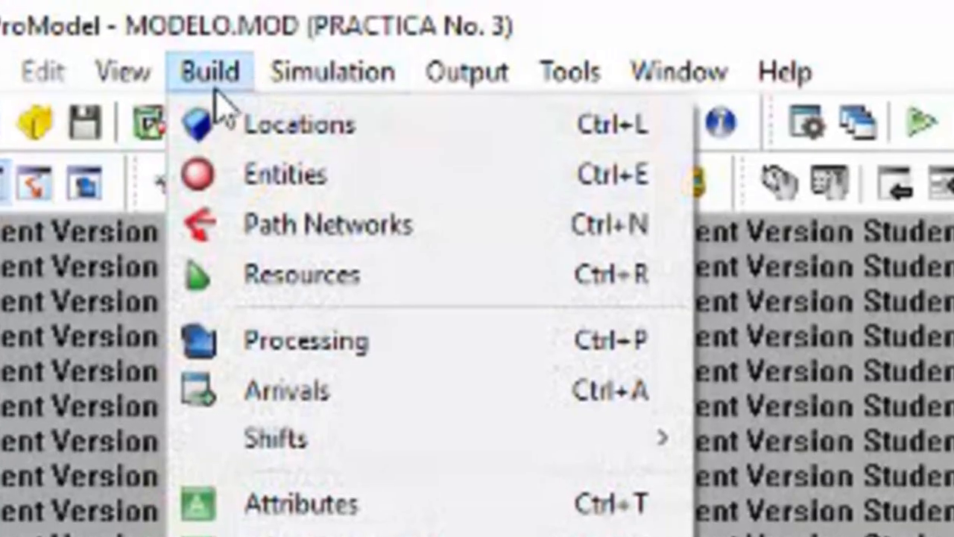
left_click(222, 125)
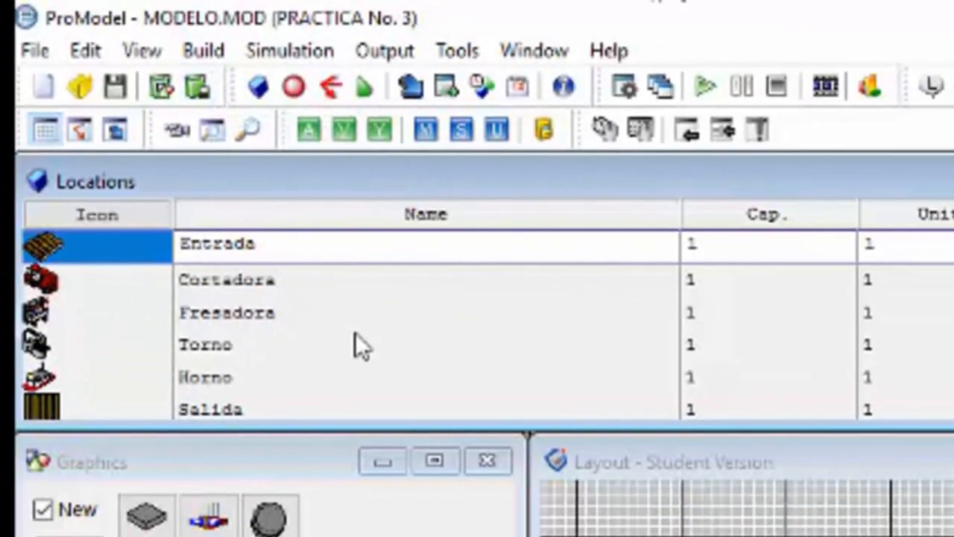
key("Down")
key("Down")
key("Down")
key("Down")
key("Down")
key("Down")
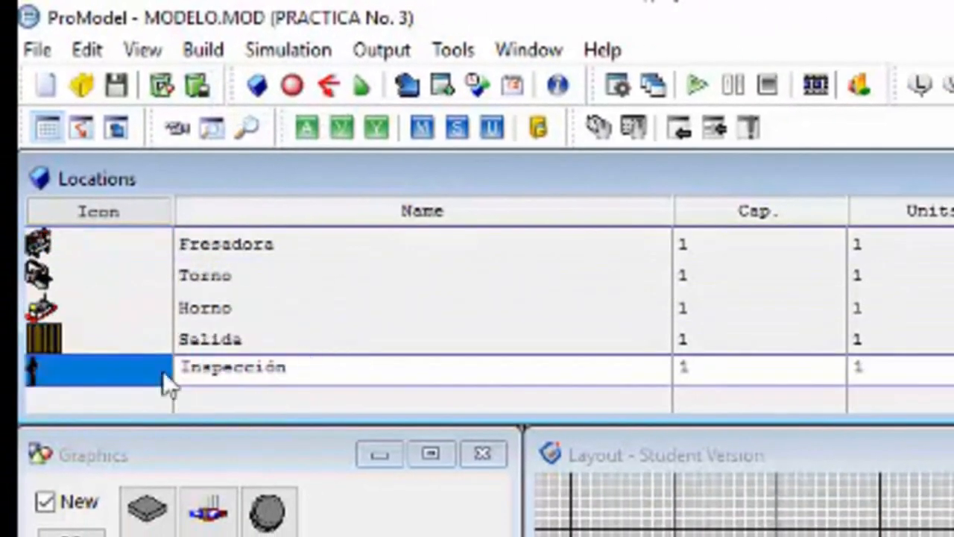
left_click(103, 50)
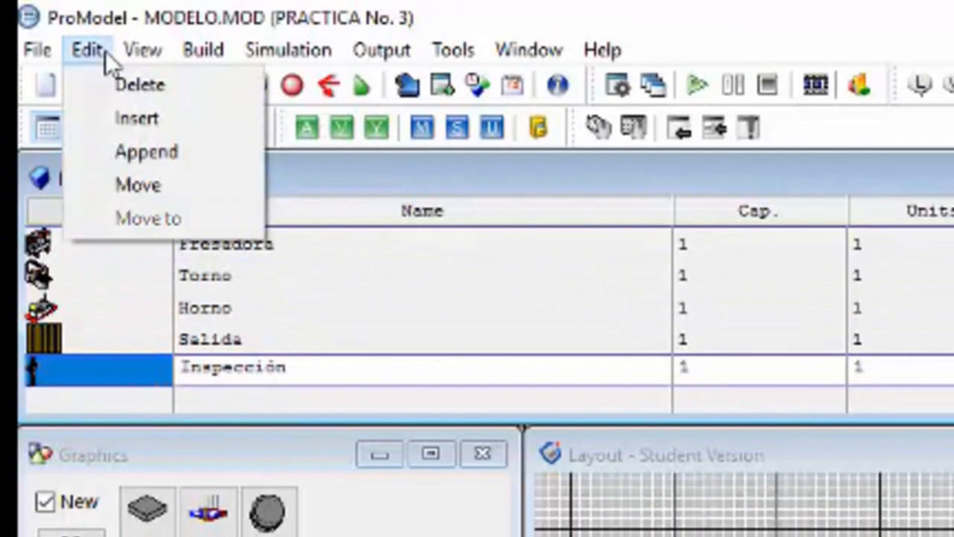
left_click(102, 84)
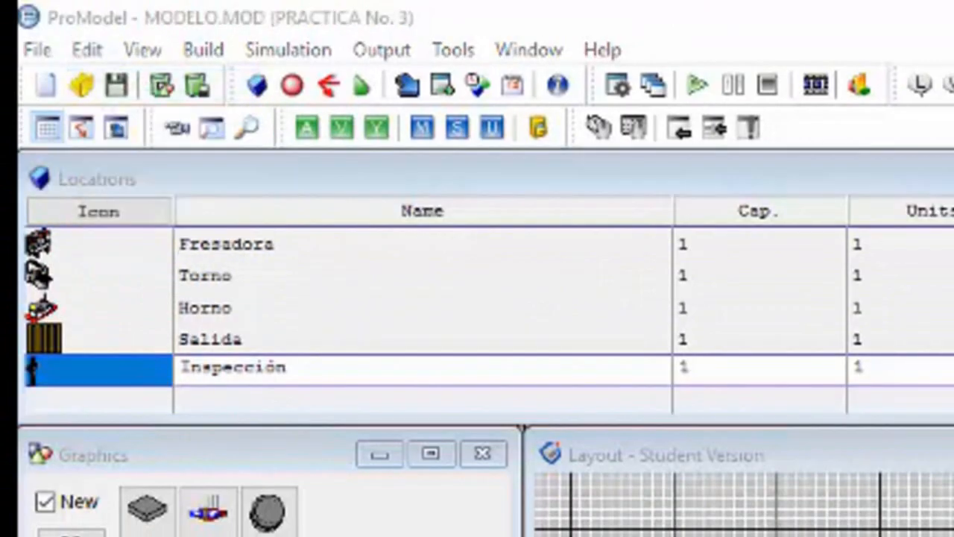
key("Return")
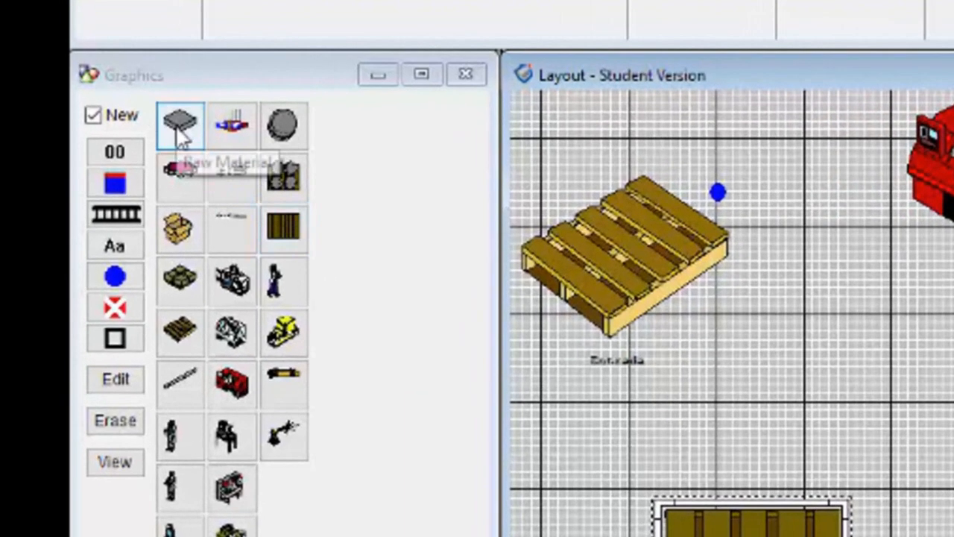
Step: Add a new location with the Raw Material graphic below Fresadora in the layout and enlarge it
left_click(181, 133)
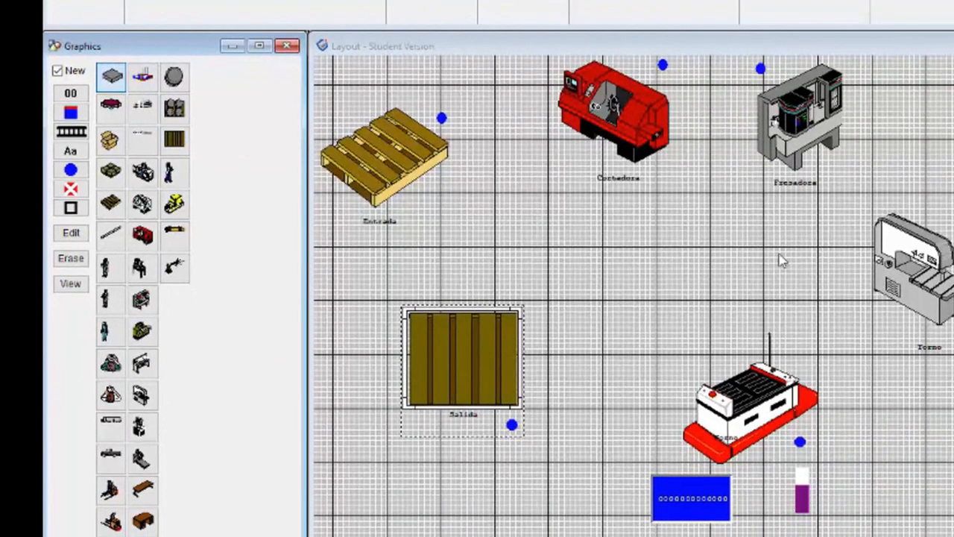
left_click(780, 258)
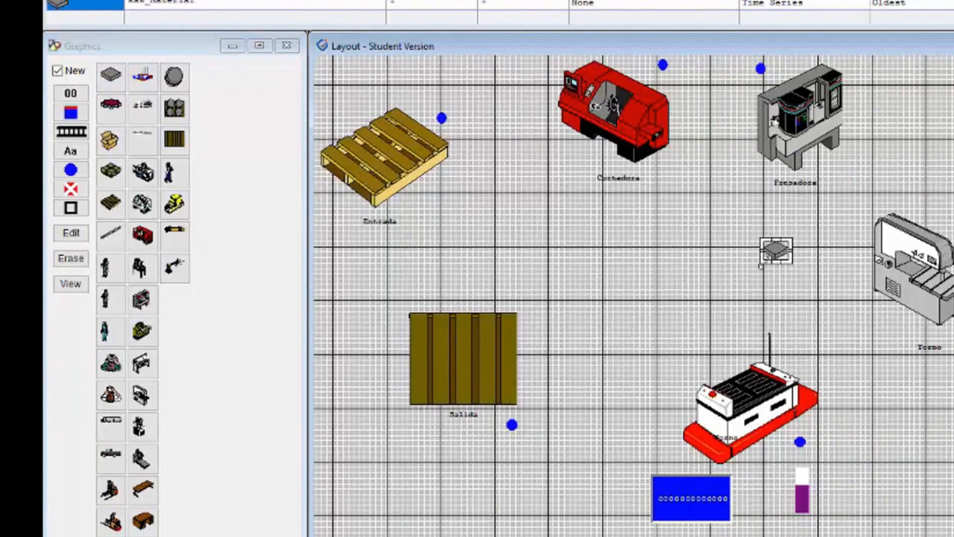
mouse_move(761, 265)
left_mouse_down()
mouse_move(712, 294)
mouse_move(767, 247)
left_mouse_up()
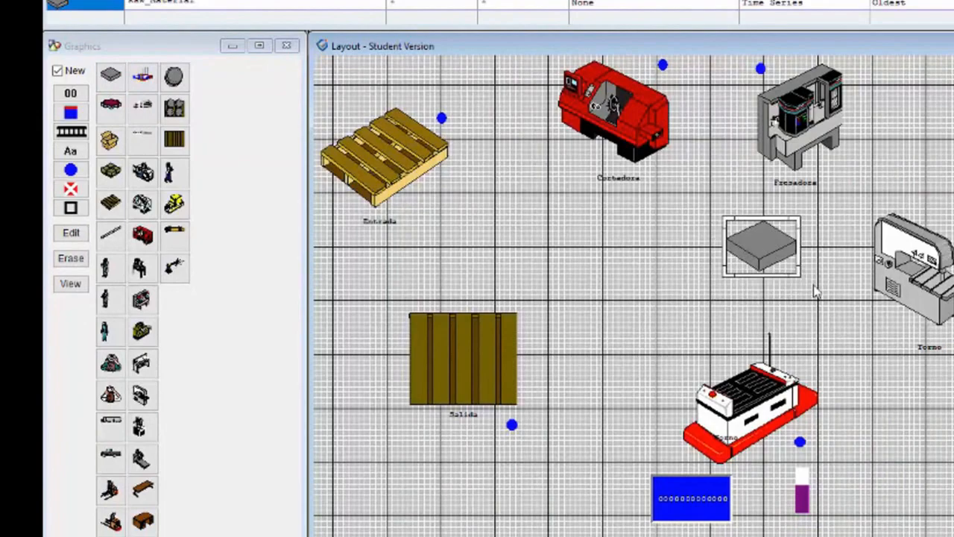
Step: Name the new raw material location Piso and set its capacity to INF
left_click_drag(194, 2, 126, 1)
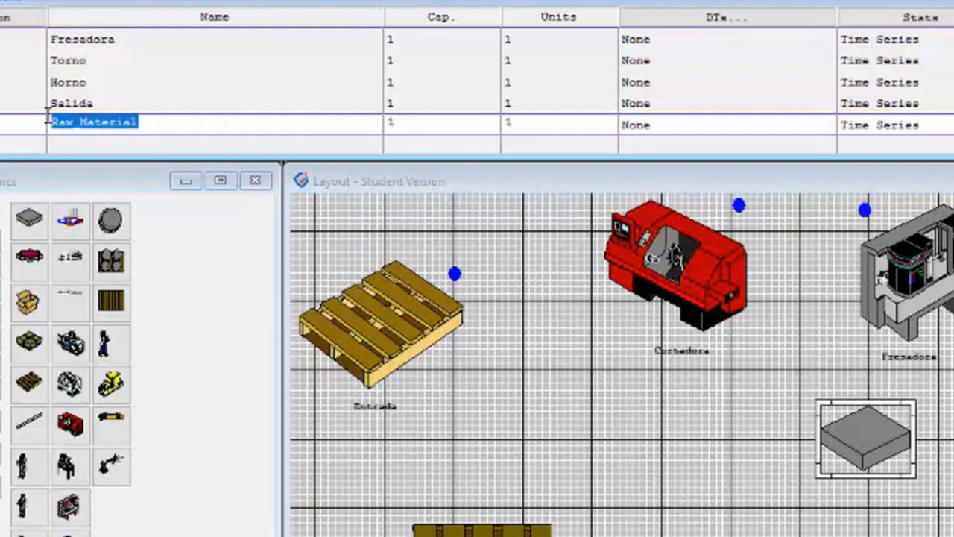
type("Piso")
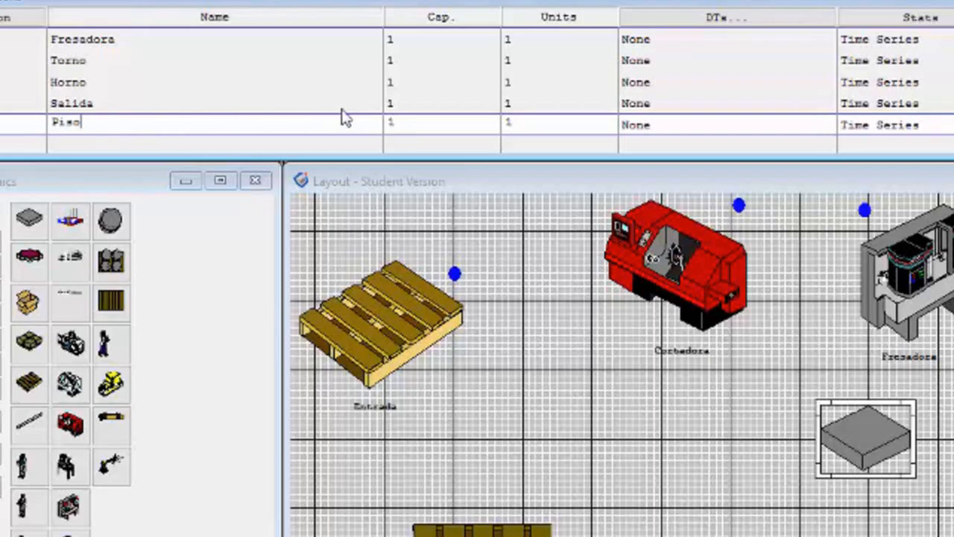
left_click(406, 121)
type("INF")
left_click(238, 277)
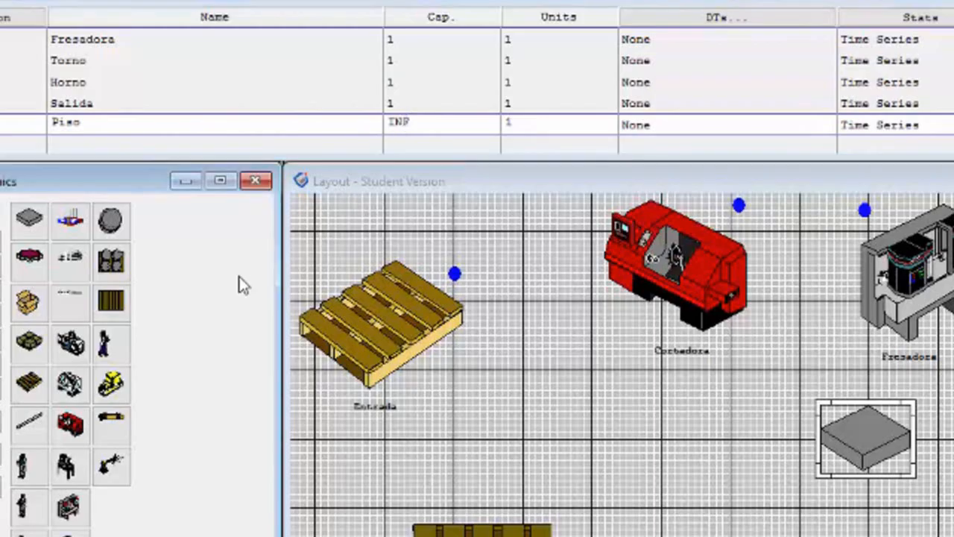
Step: Place a name label beside the Piso graphic in the layout and close the location editor
left_click(163, 123)
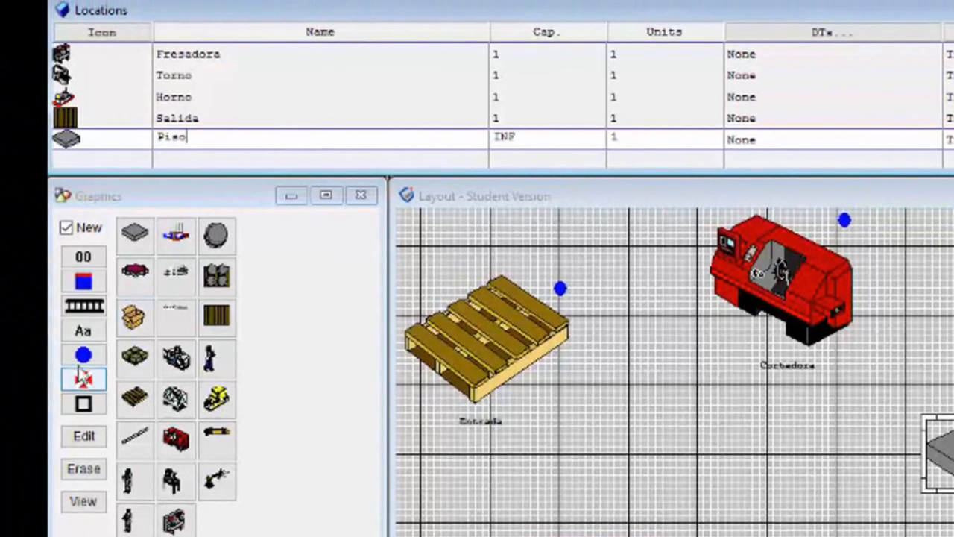
left_click(67, 227)
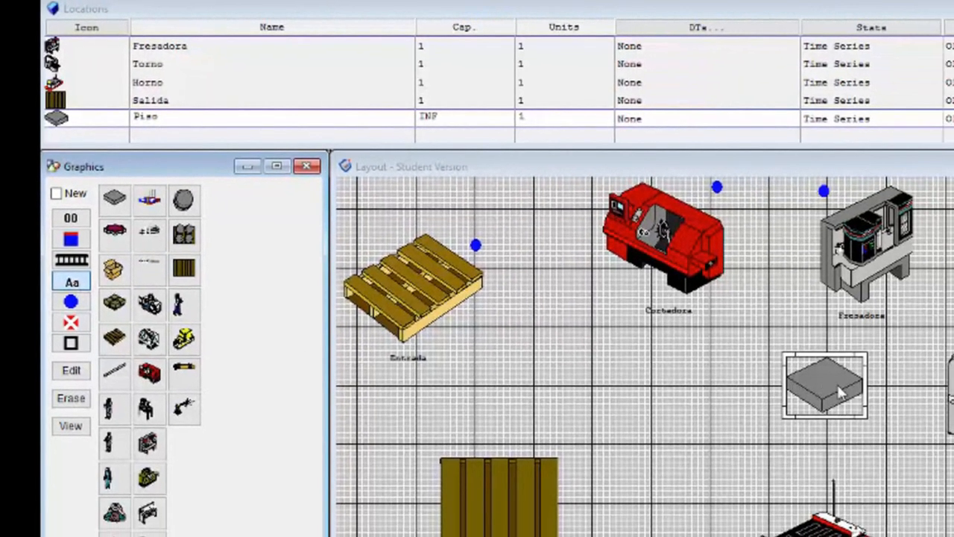
left_click(818, 388)
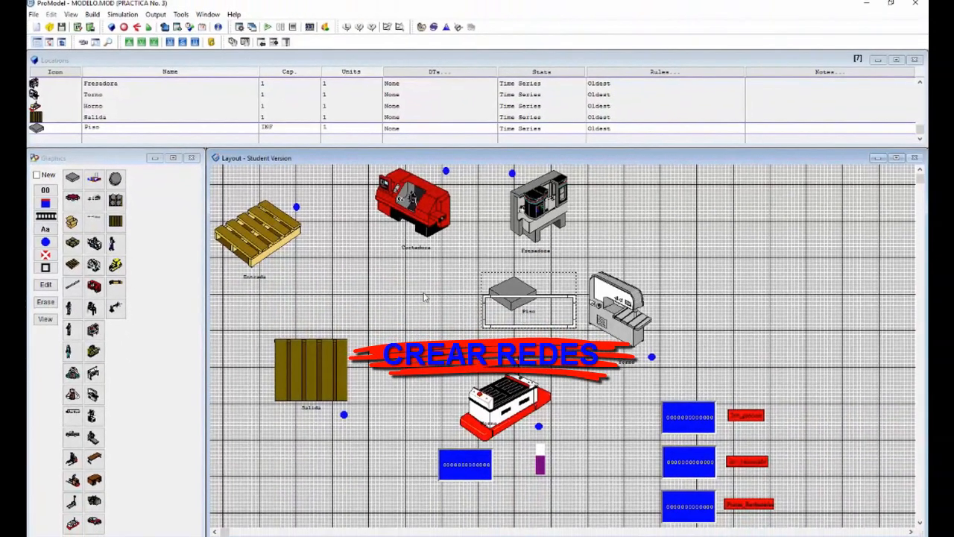
left_click(521, 204)
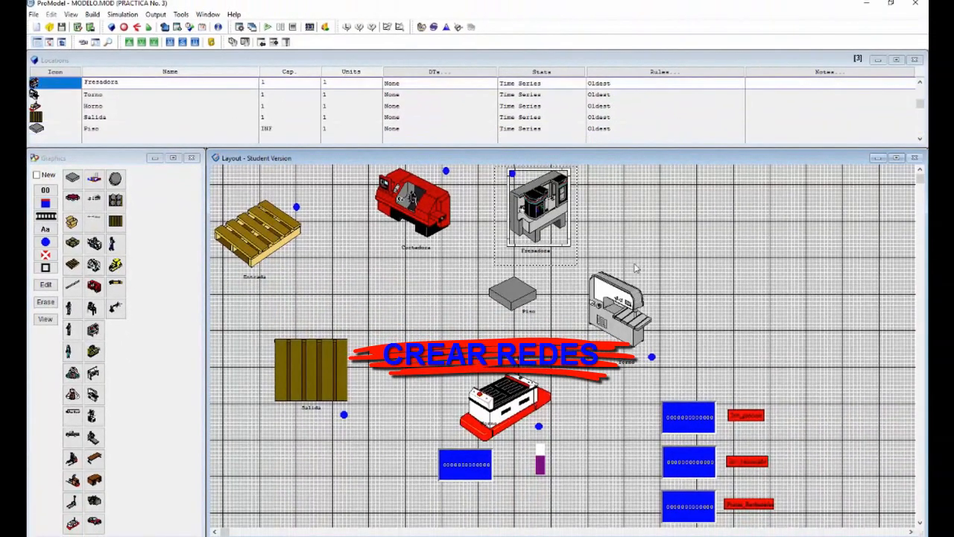
left_click(917, 63)
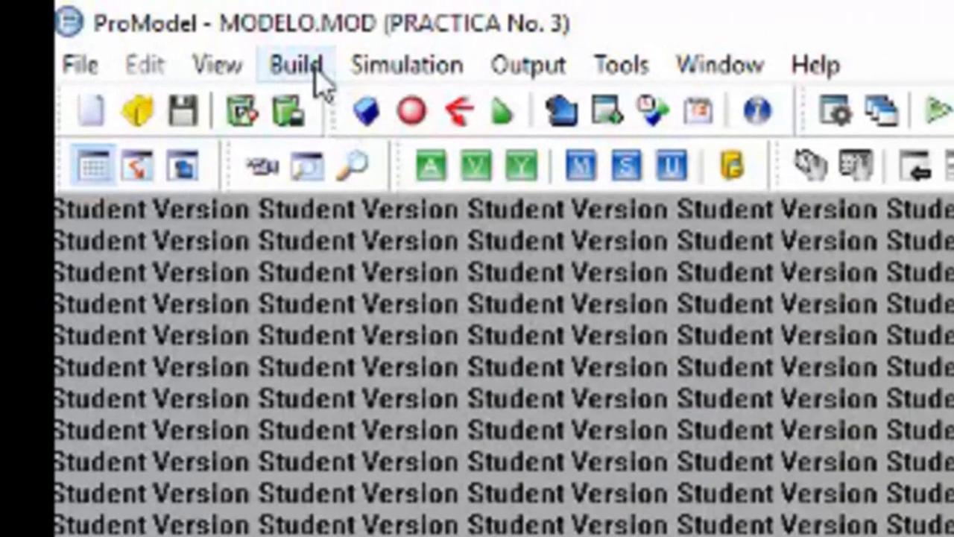
Step: Open the path network definitions and set the first network's path colour to bright red
left_click(298, 65)
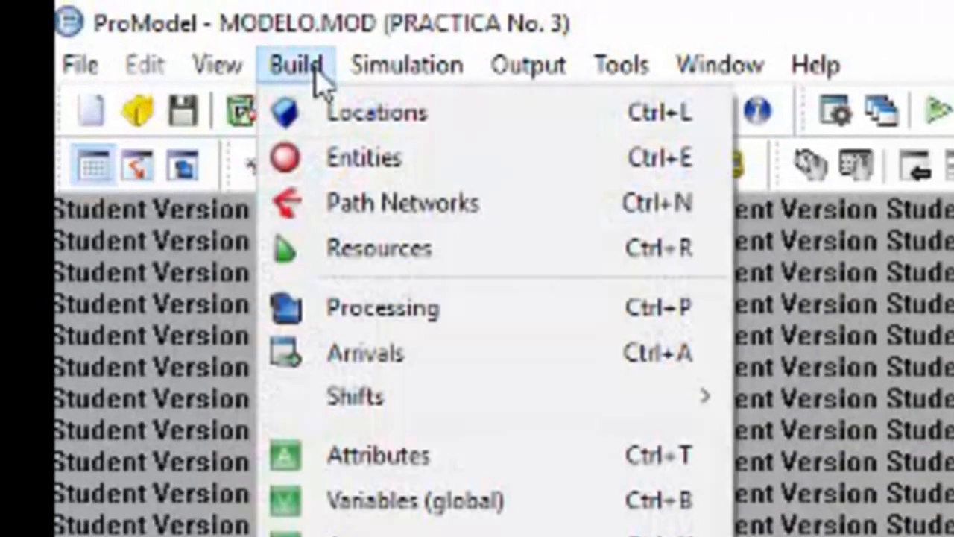
left_click(336, 211)
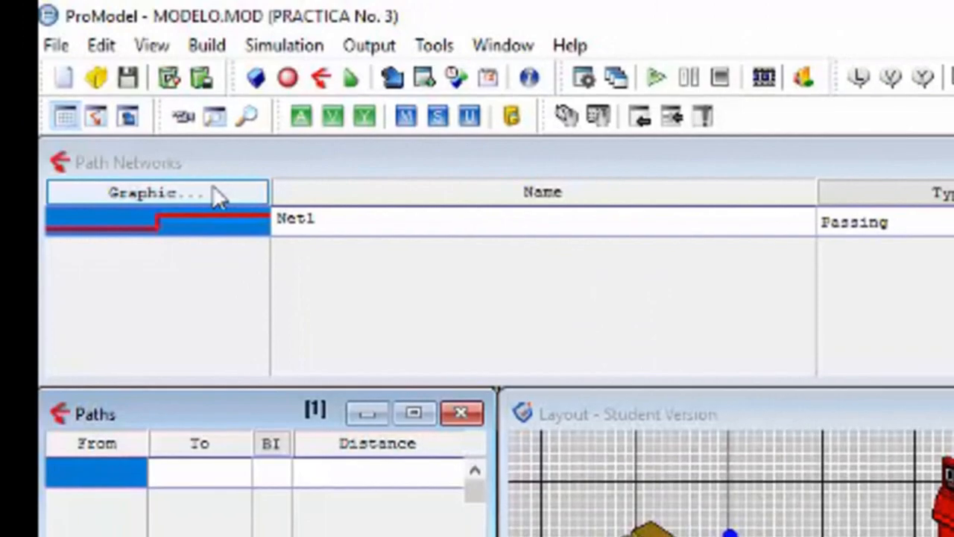
left_click(216, 195)
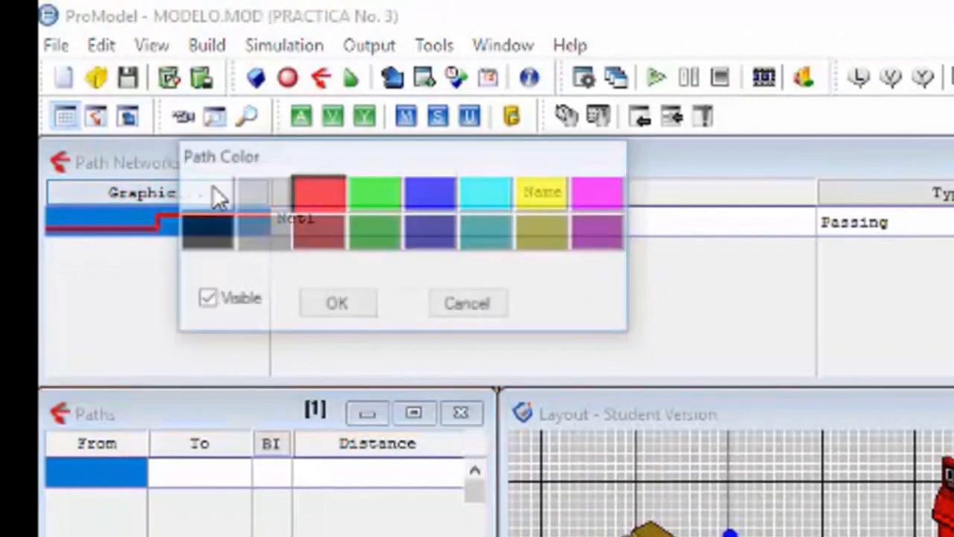
left_click(337, 191)
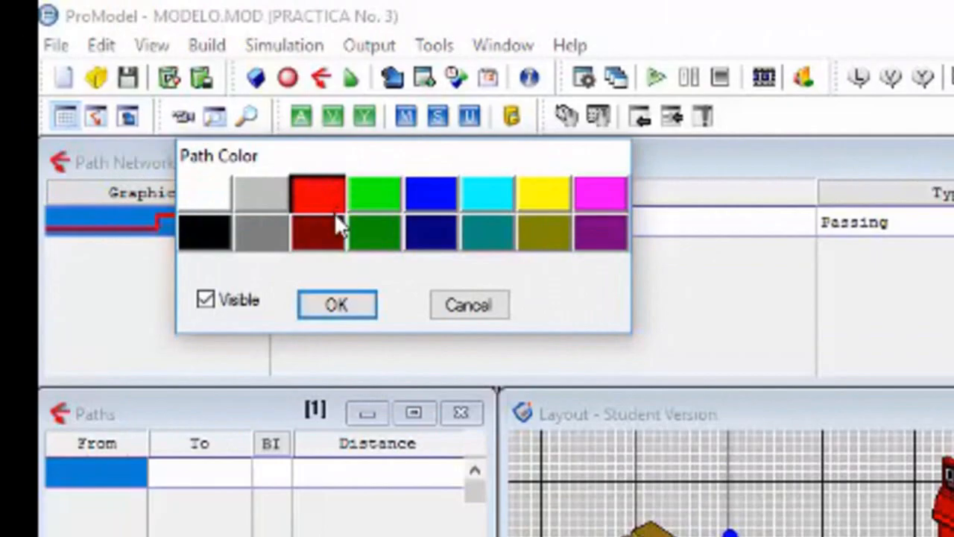
left_click(336, 307)
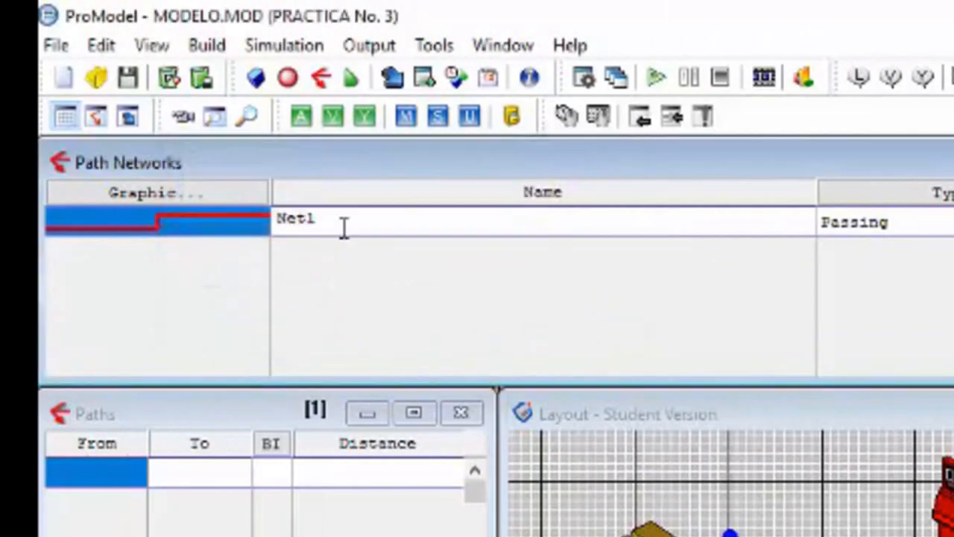
Step: Name the red network Red_1, with type Passing and Speed & Distance as its time/speed basis
left_click(320, 215)
left_click_drag(320, 216, 271, 234)
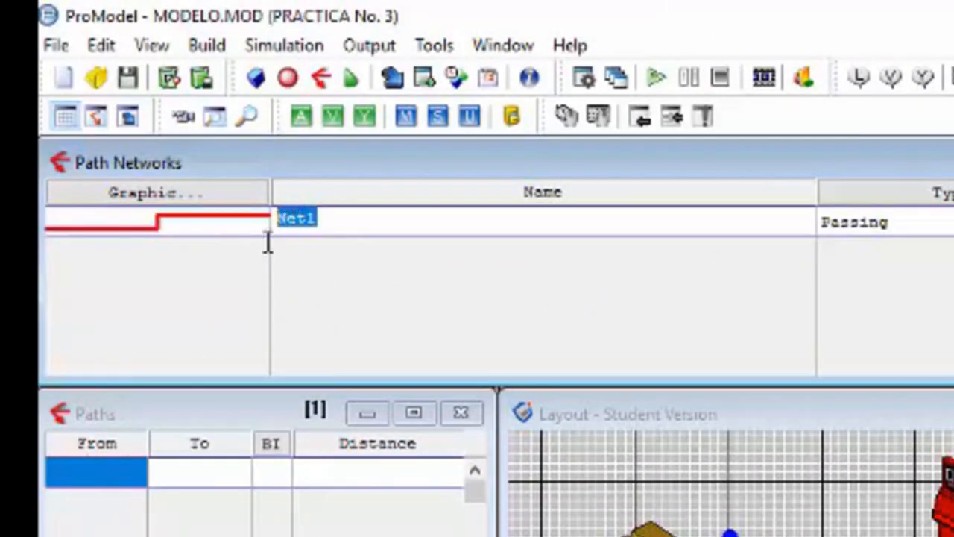
type("r")
key("BackSpace")
type("Red_")
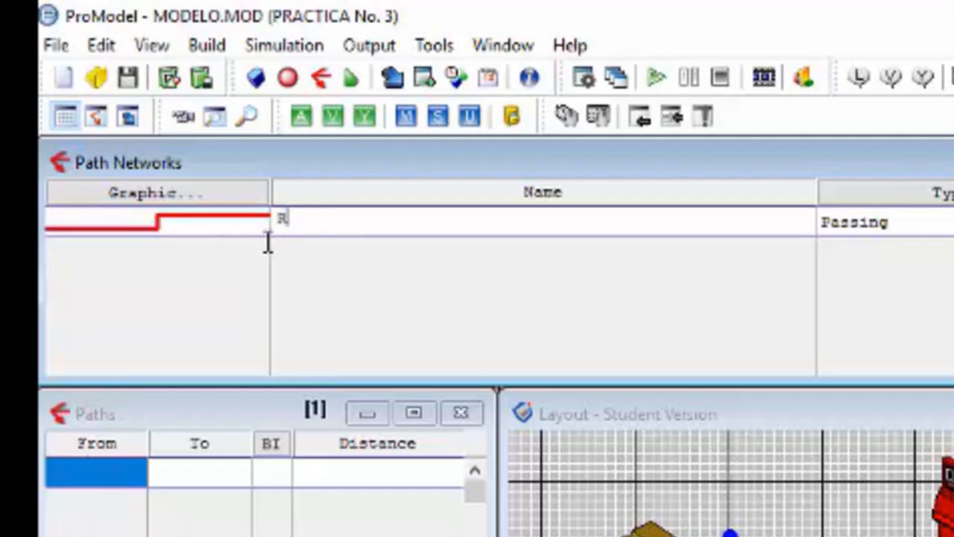
type("1")
left_click(855, 222)
left_click(585, 120)
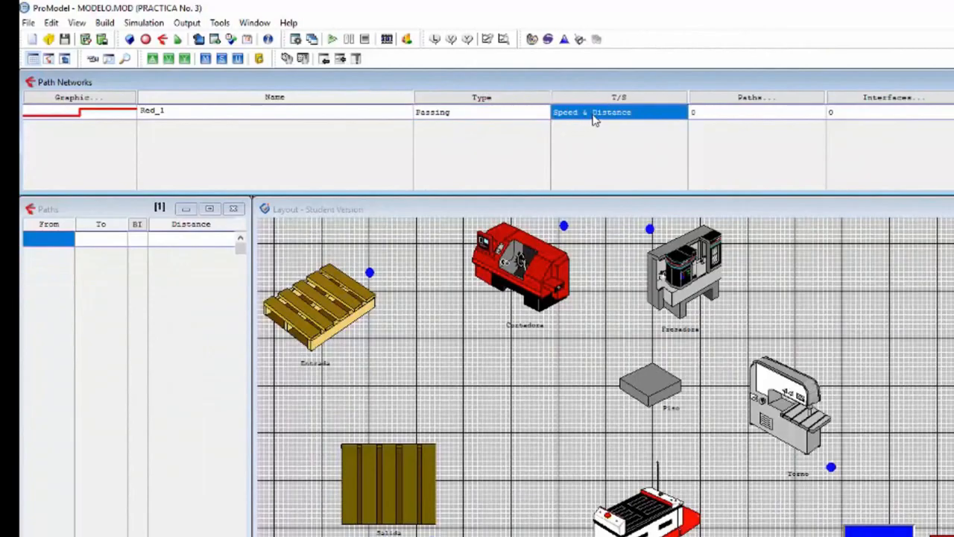
Step: Draw the Red_1 paths as three connected segments from Entrada through nodes at Cortadora and Fresadora, ending at Piso
left_click(695, 113)
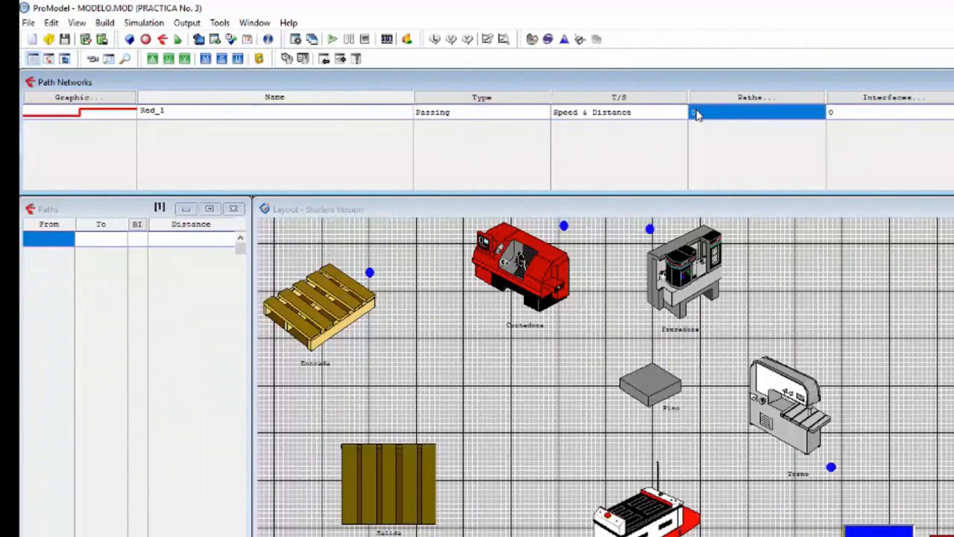
left_click(701, 98)
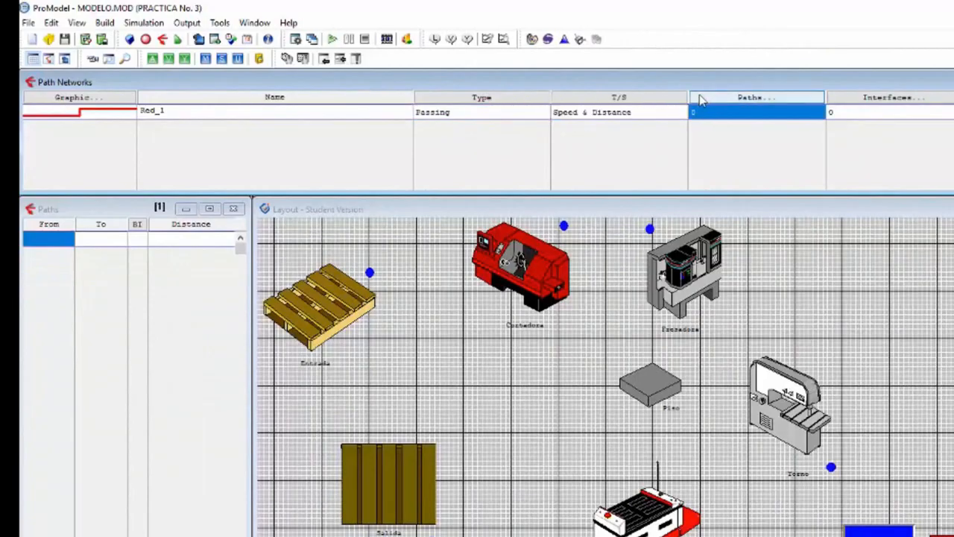
left_click(355, 334)
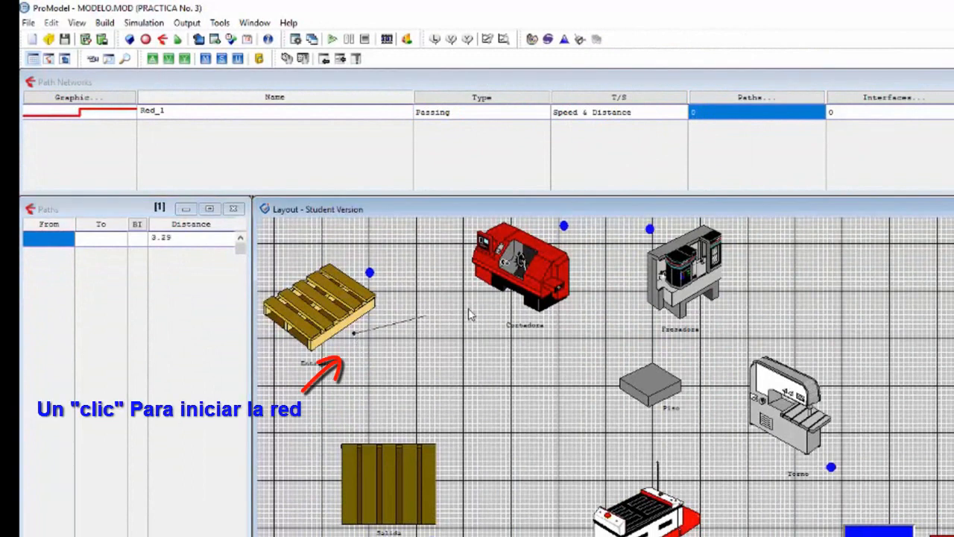
left_click(494, 307)
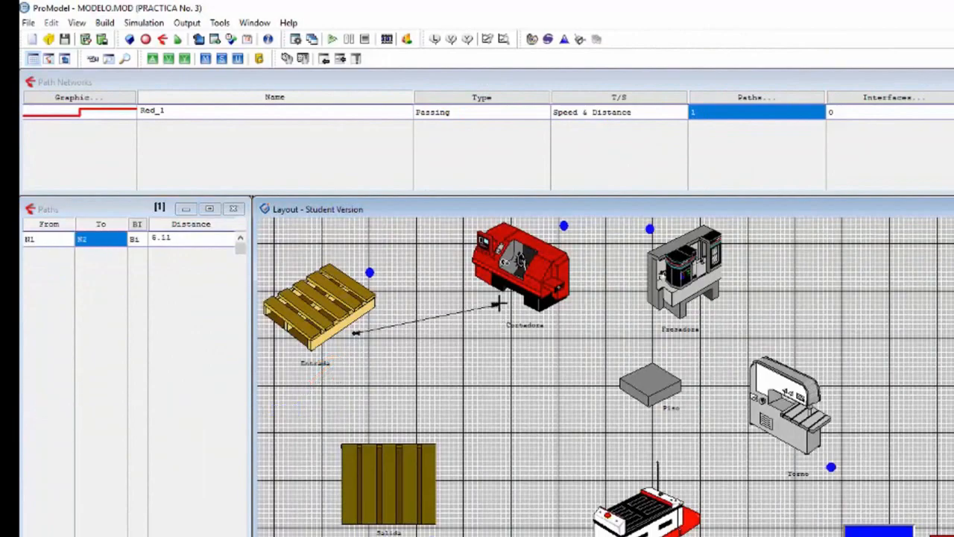
left_click(496, 305)
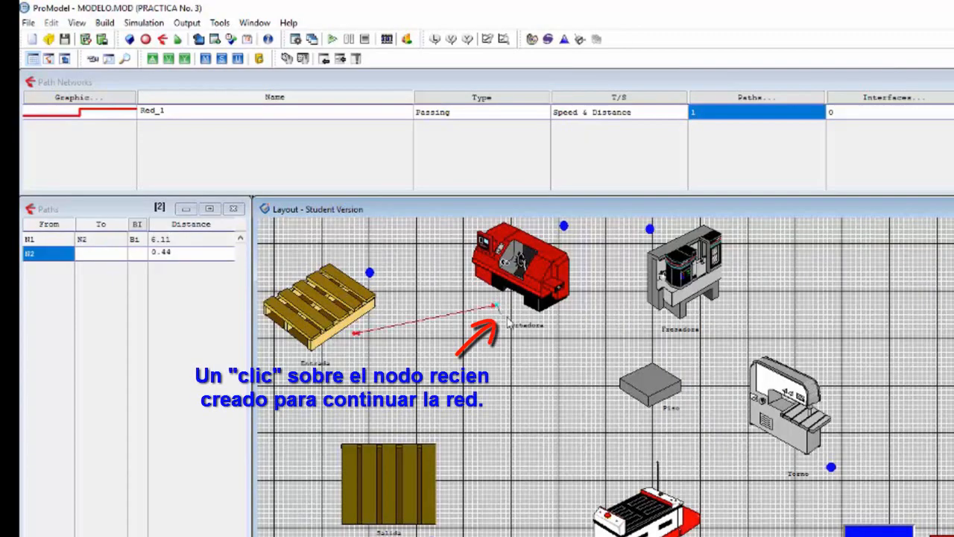
left_click(649, 320)
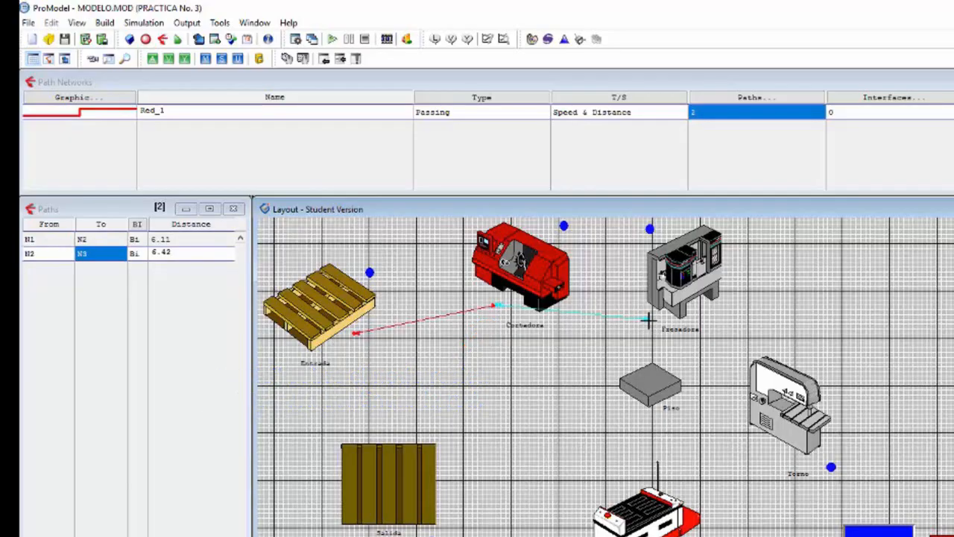
left_click(649, 320)
double_click(632, 360)
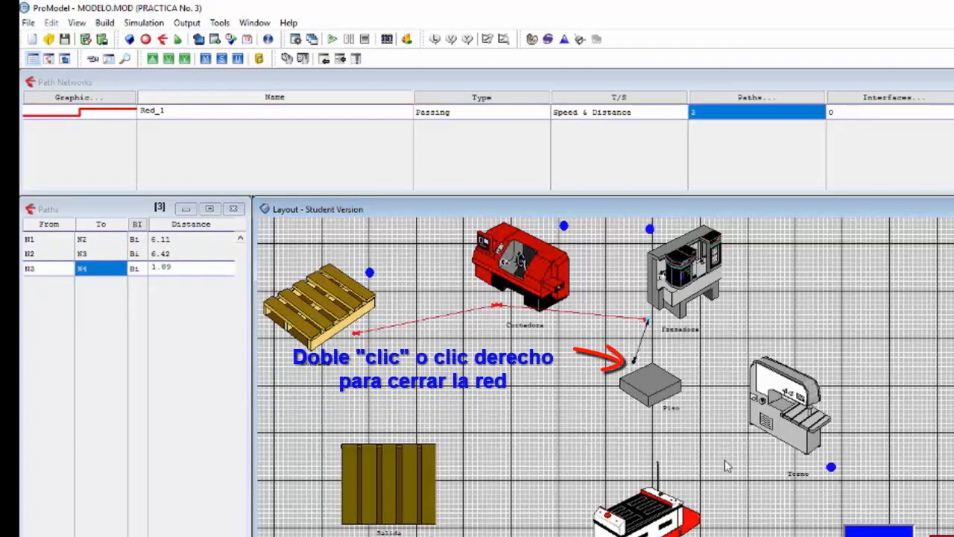
Step: Add a second path network, colour it blue and name it Red_2
left_click(186, 115)
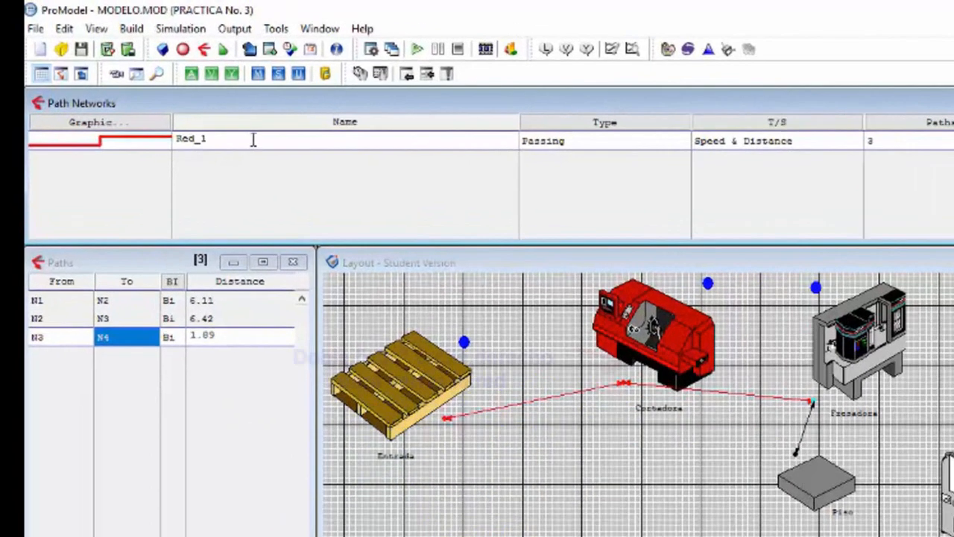
key("Return")
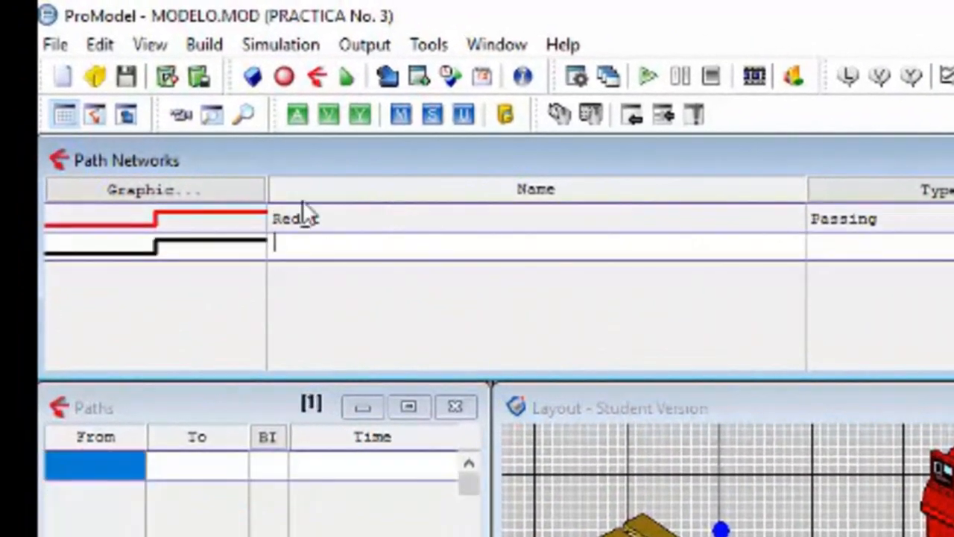
left_click(246, 246)
left_click(420, 195)
left_click(350, 305)
left_click_drag(393, 250, 252, 272)
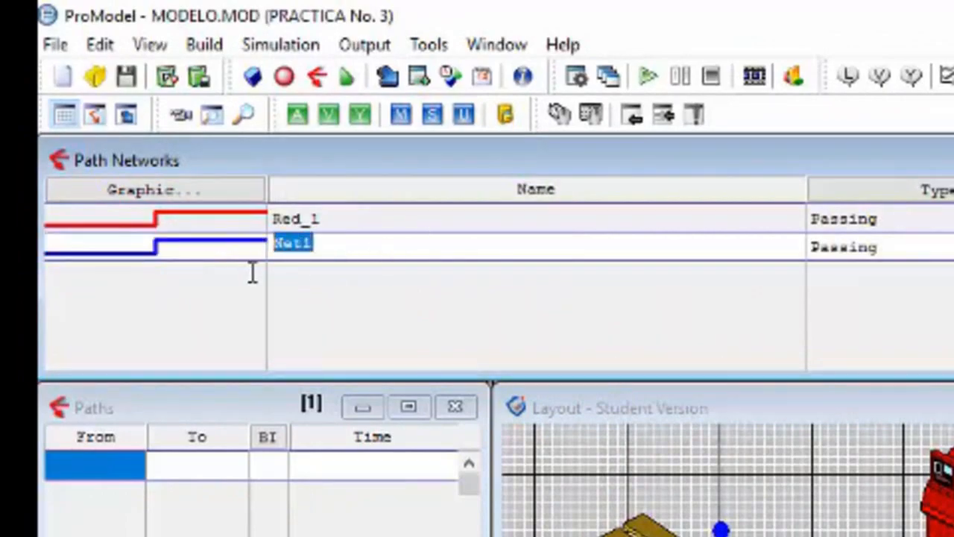
type("Red_2")
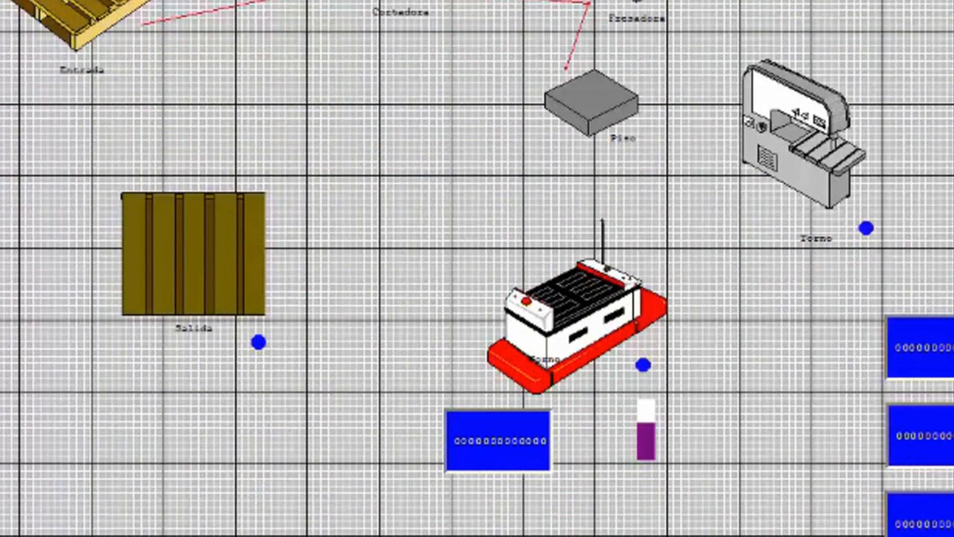
Step: Draw the Red_2 paths as three connected segments from Piso through nodes at Torno and Horno, ending at Salida
left_click(639, 134)
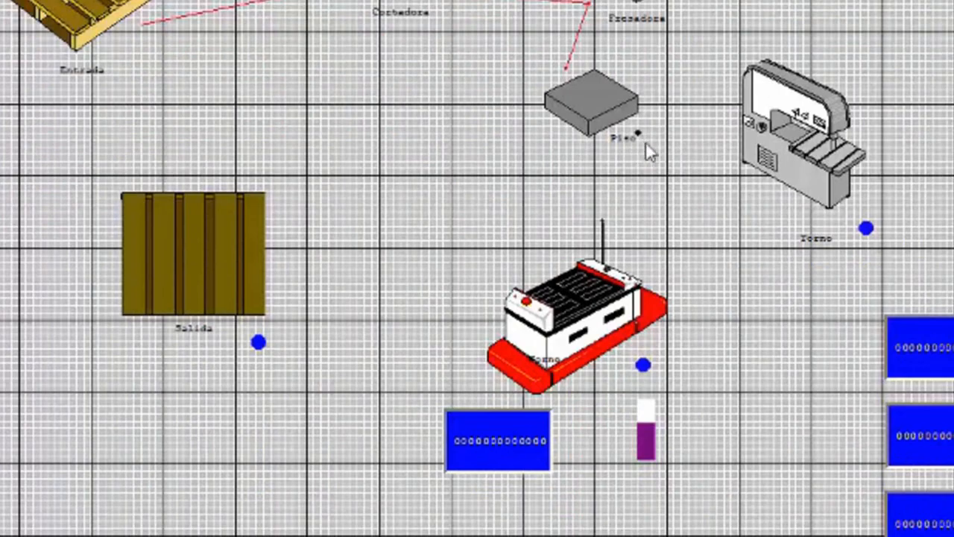
left_click(768, 197)
left_click(763, 196)
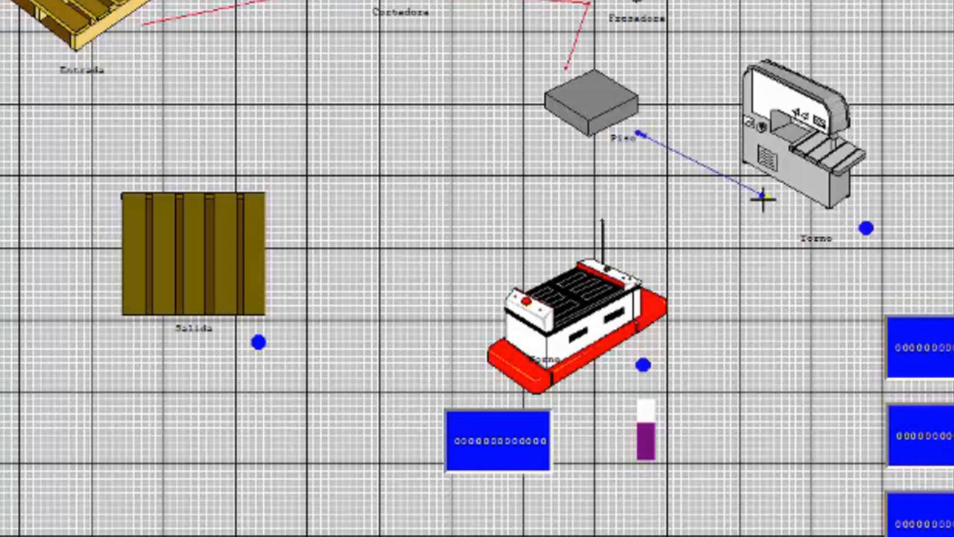
left_click(524, 254)
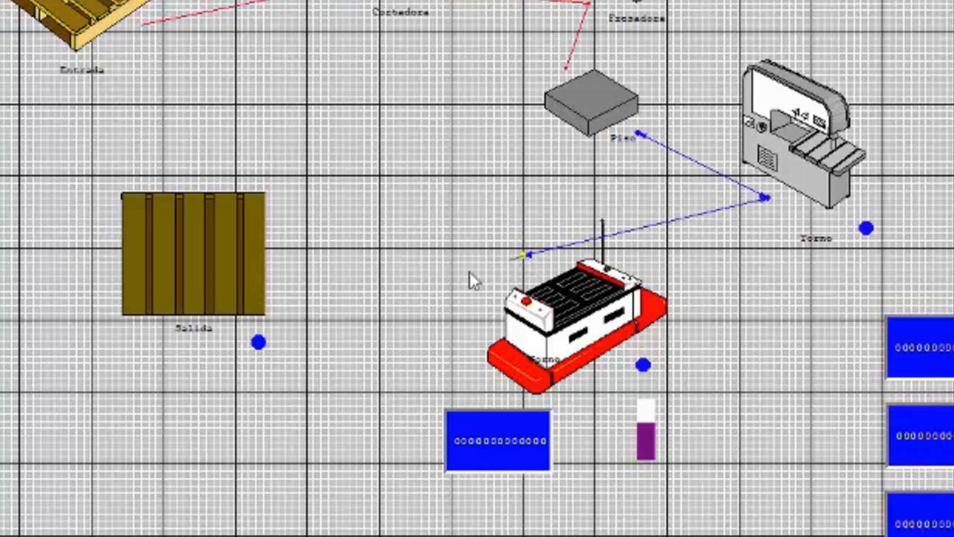
left_click(288, 255)
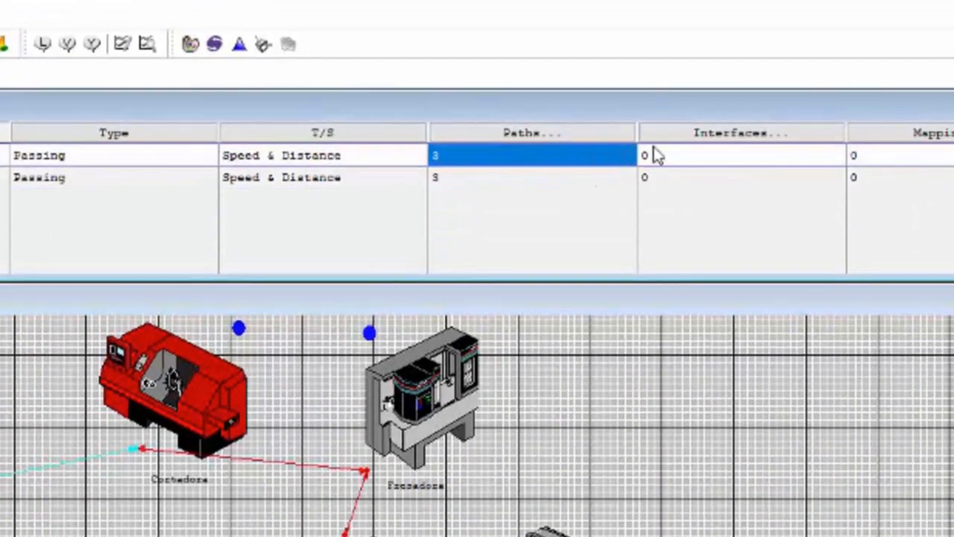
Step: Define Red_1's interfaces by linking nodes N1 to N4 to Entrada, Cortadora, Fresadora and Piso respectively
left_click(675, 158)
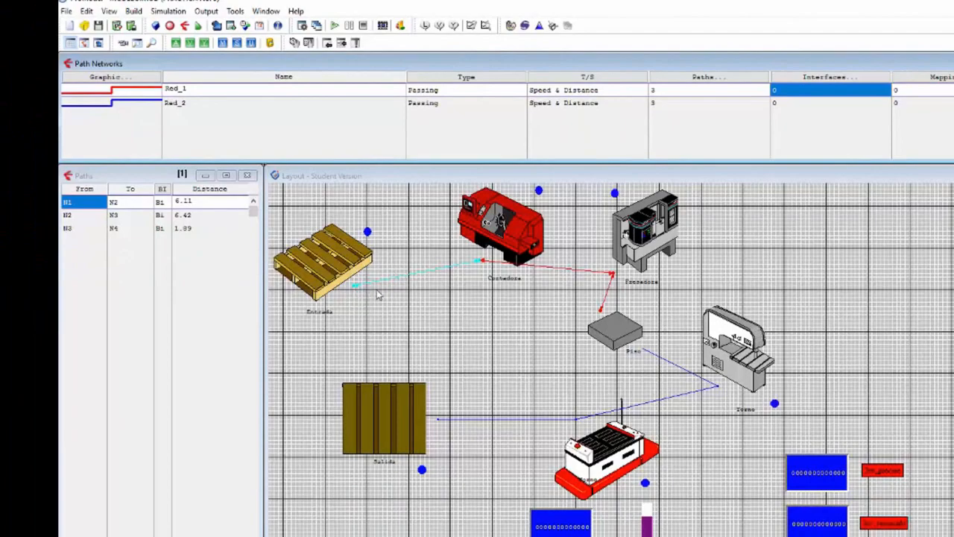
left_click(815, 79)
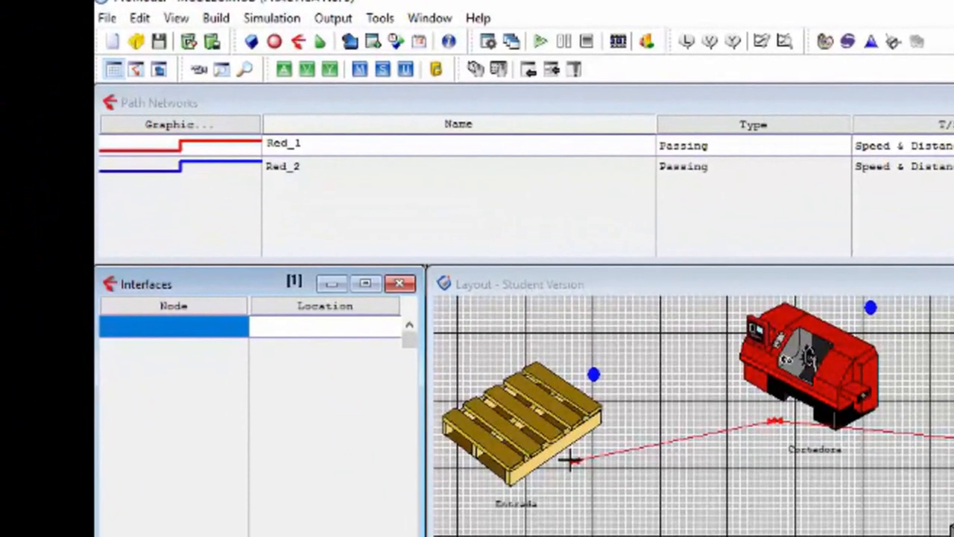
left_click(356, 286)
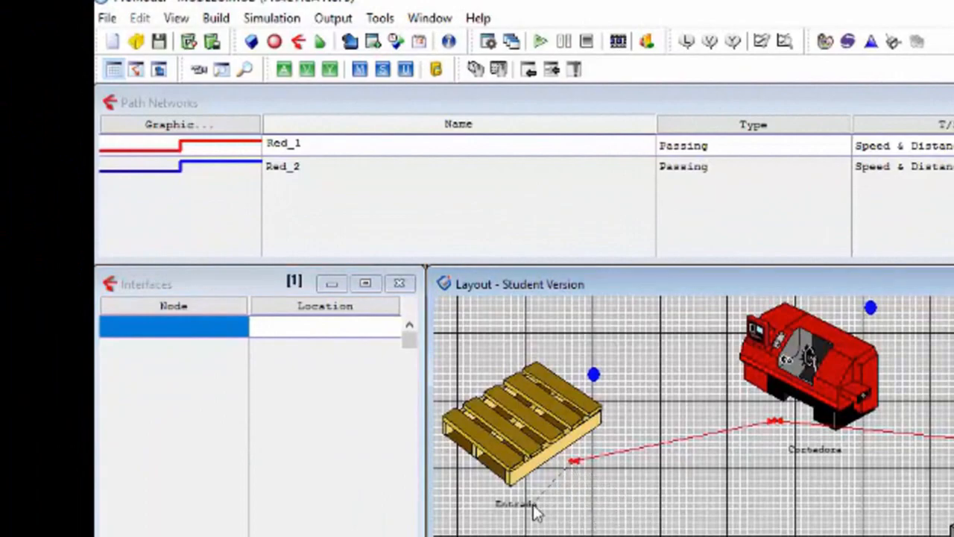
left_click(524, 422)
left_click(524, 422)
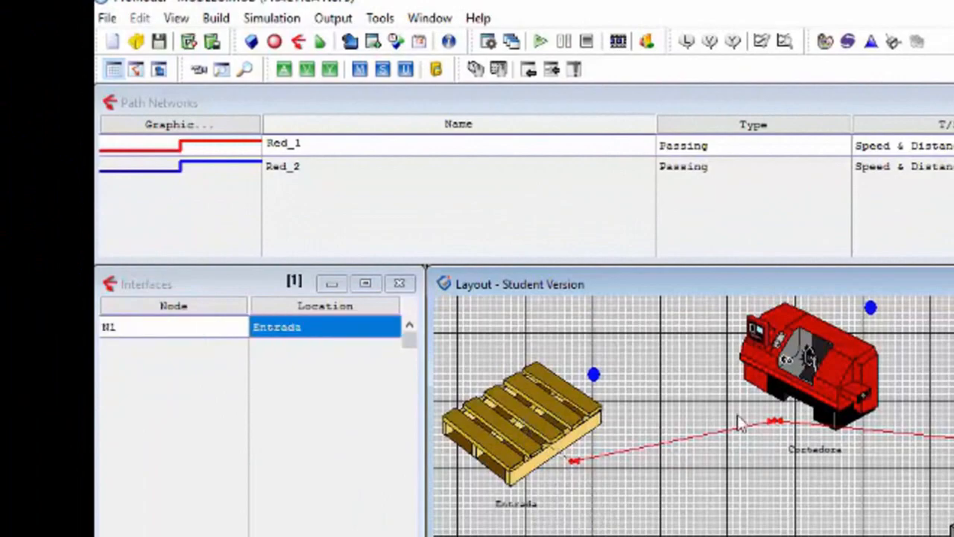
left_click(774, 421)
left_click(811, 375)
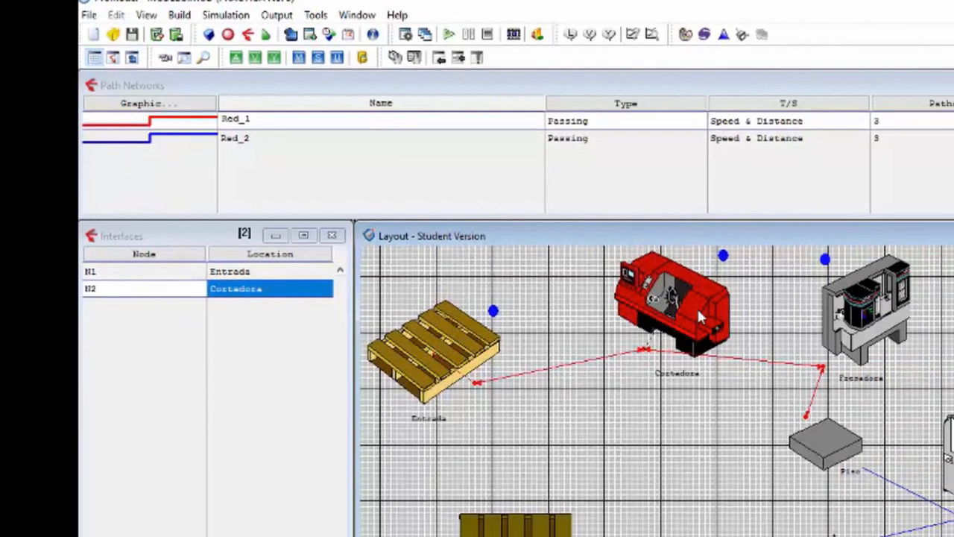
left_click(853, 324)
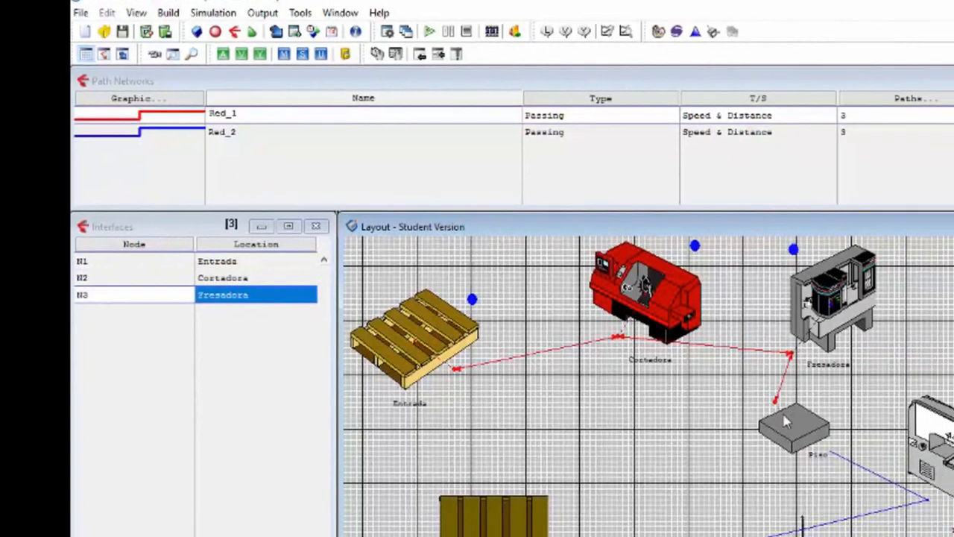
left_click(818, 439)
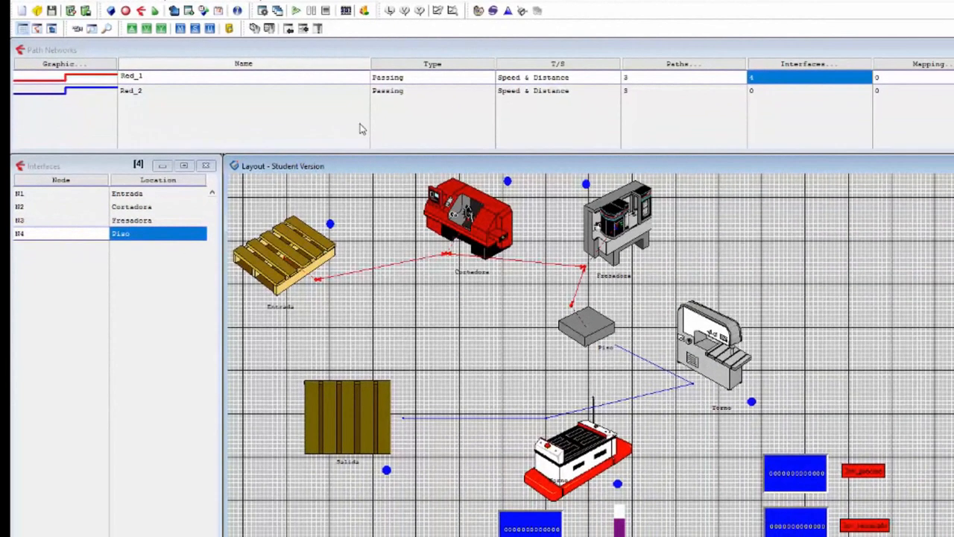
Step: Define Red_2's interfaces by linking nodes N1 to N4 to Piso, Torno, Horno and Salida respectively
left_click(381, 95)
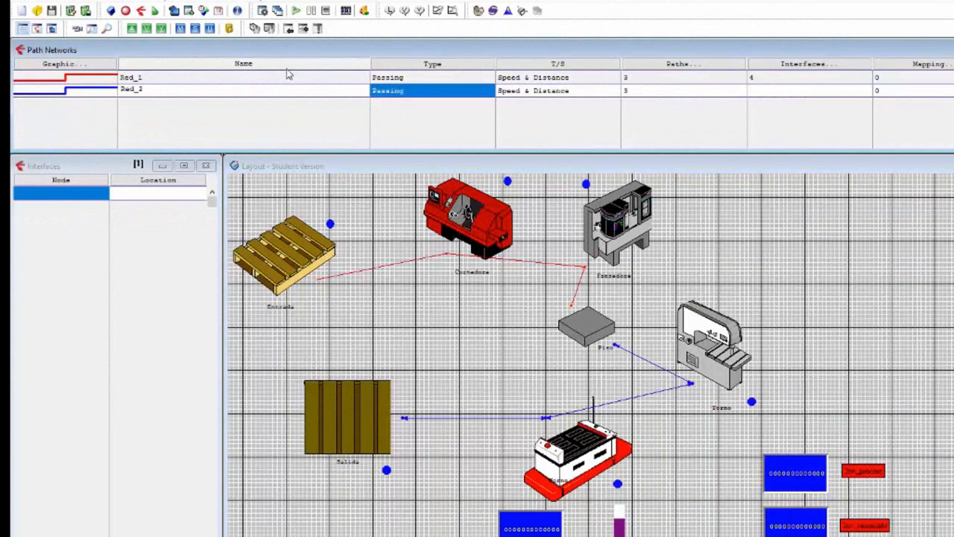
left_click(617, 349)
left_click(591, 329)
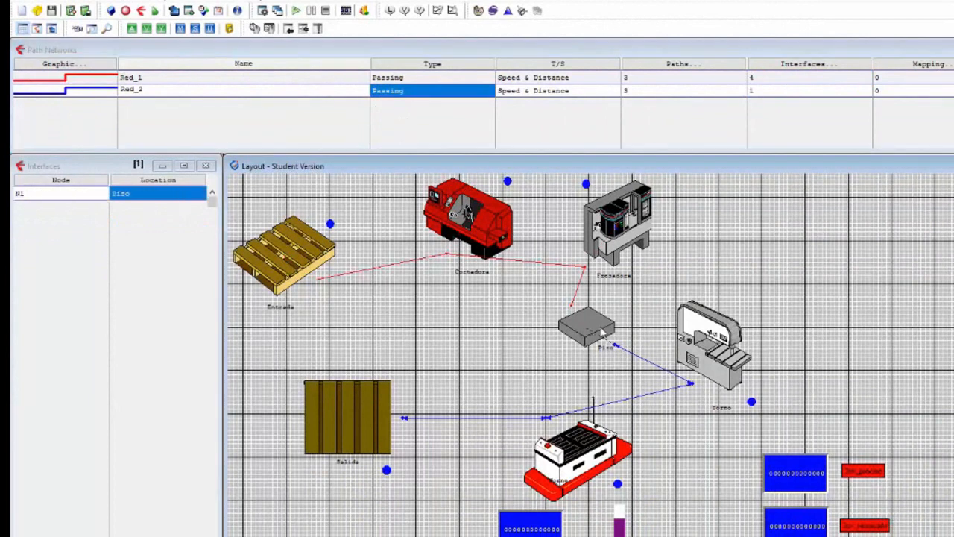
left_click(703, 350)
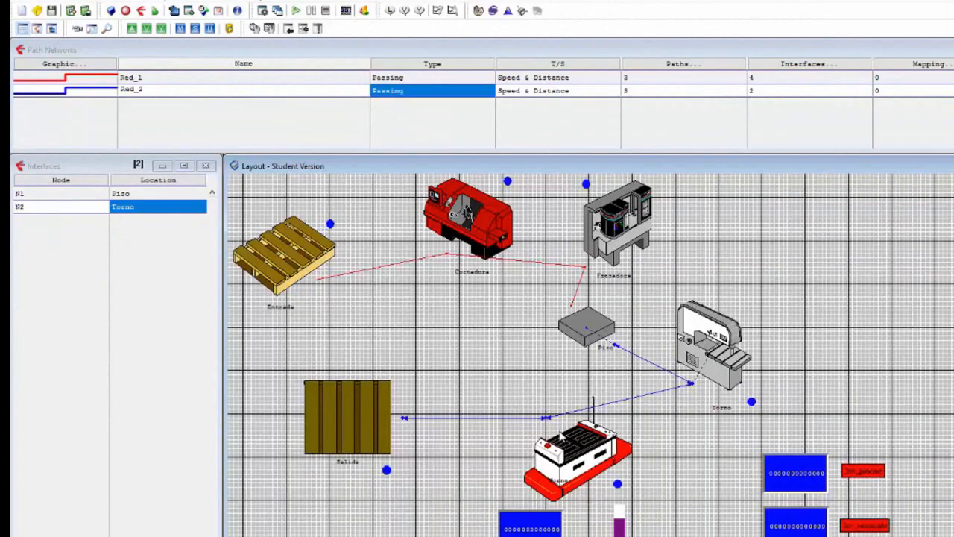
left_click(573, 447)
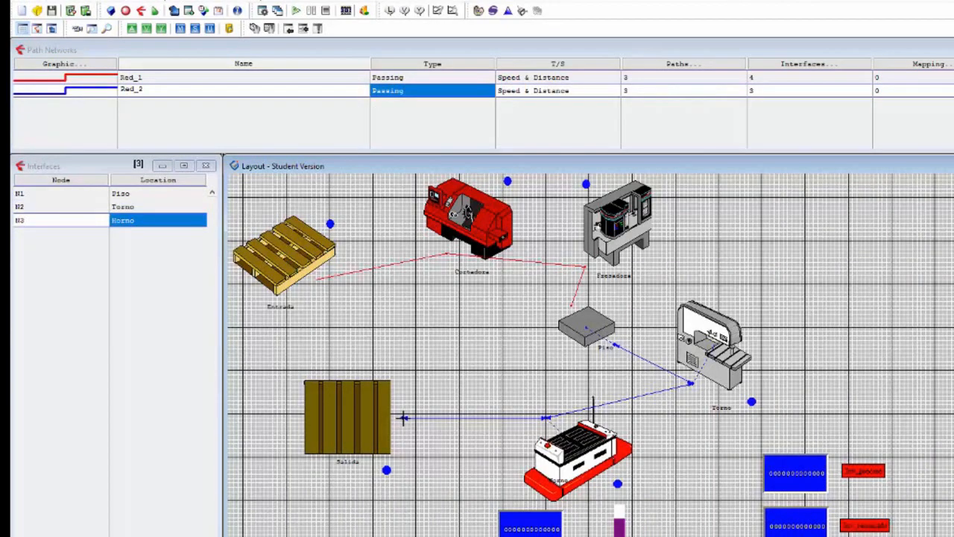
left_click(358, 415)
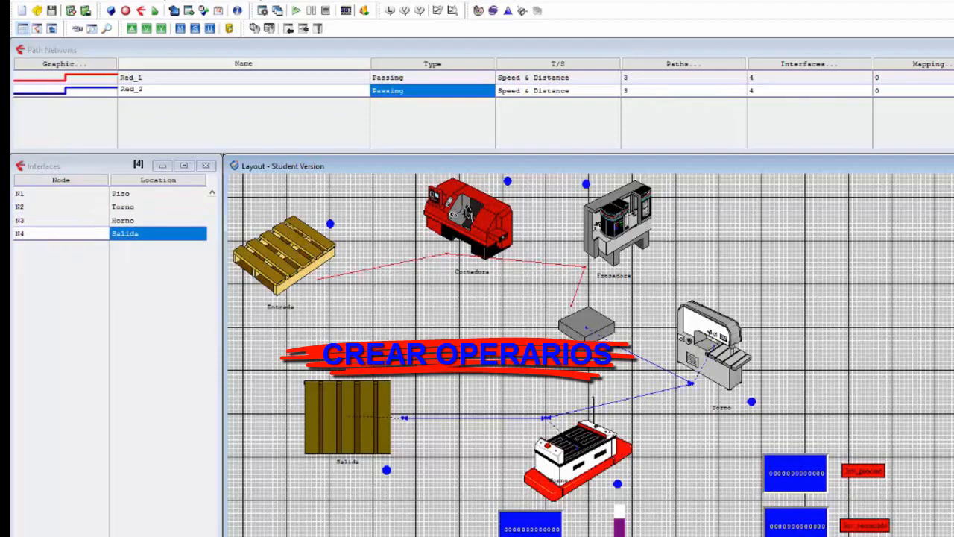
key("ctrl+F4")
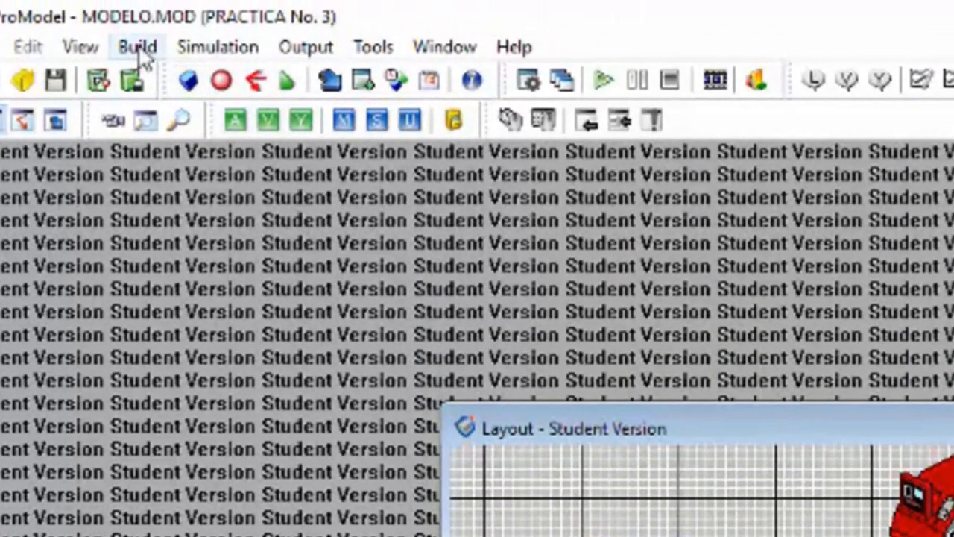
Step: Add a resource using the Machinist graphic and flip the figure horizontally
left_click(121, 30)
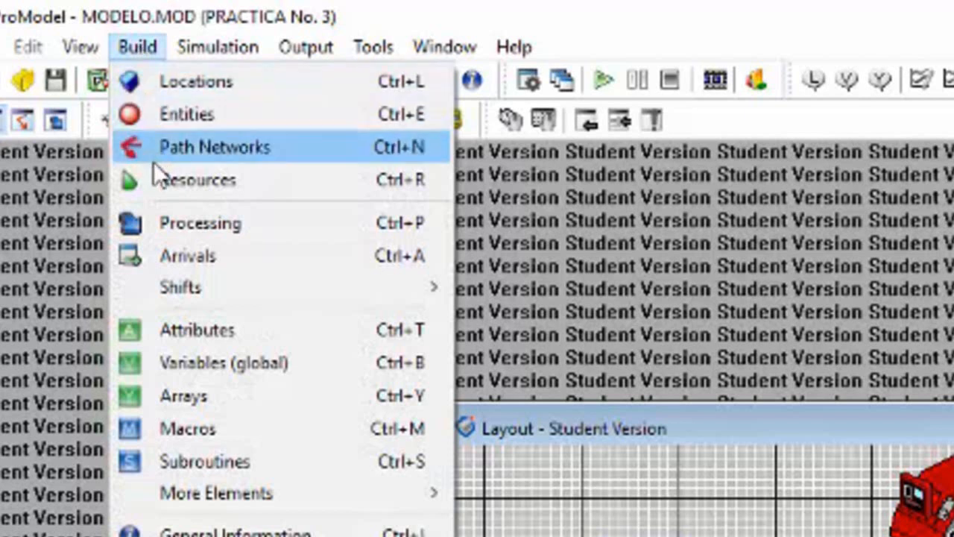
left_click(158, 180)
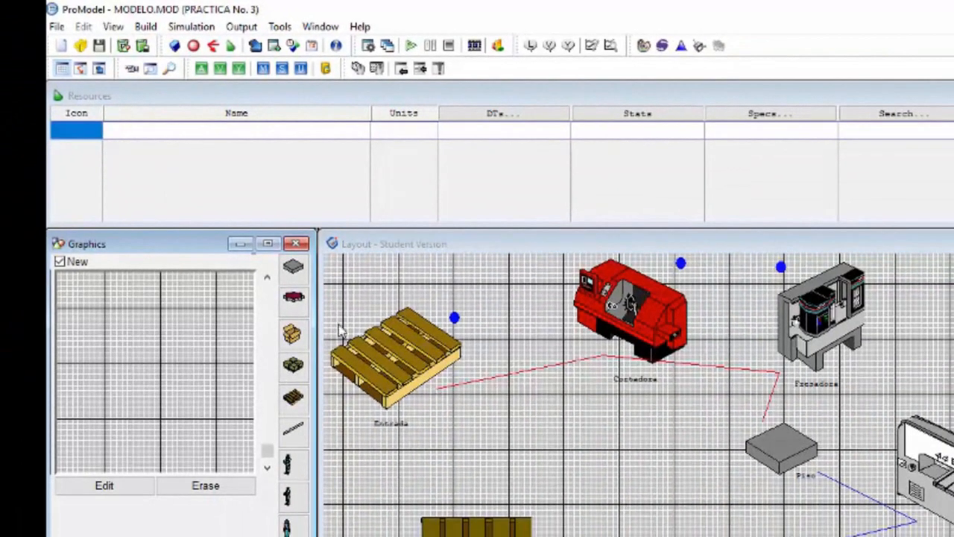
left_click_drag(331, 332, 388, 334)
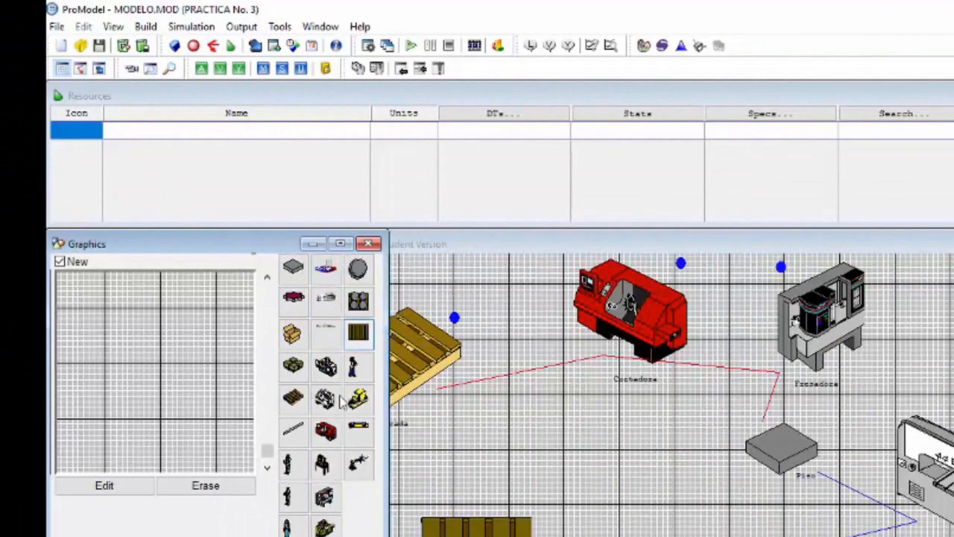
left_click(291, 464)
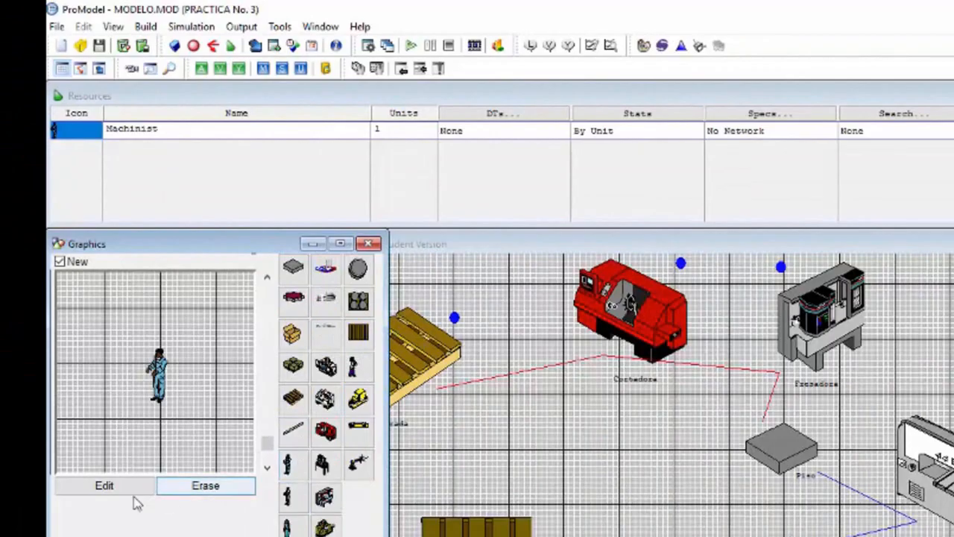
left_click(104, 485)
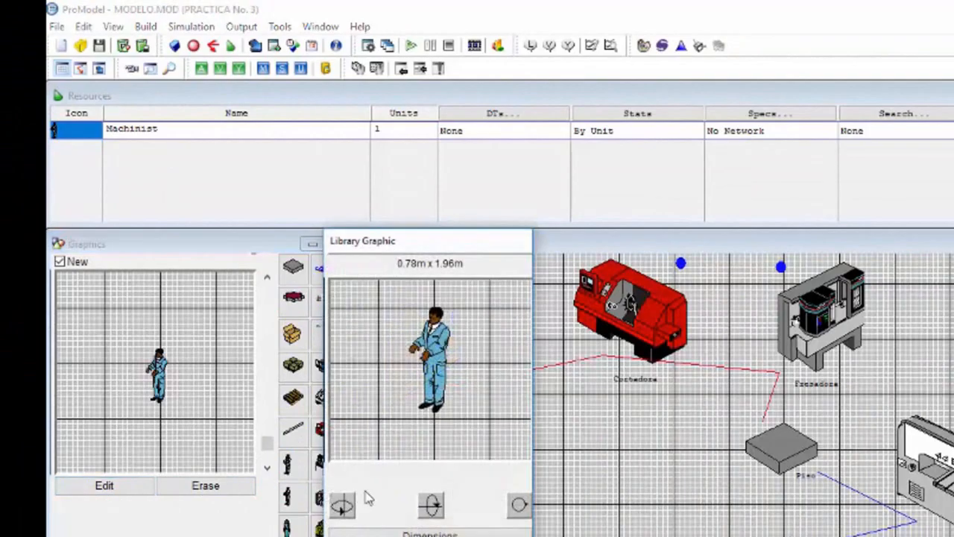
key("Return")
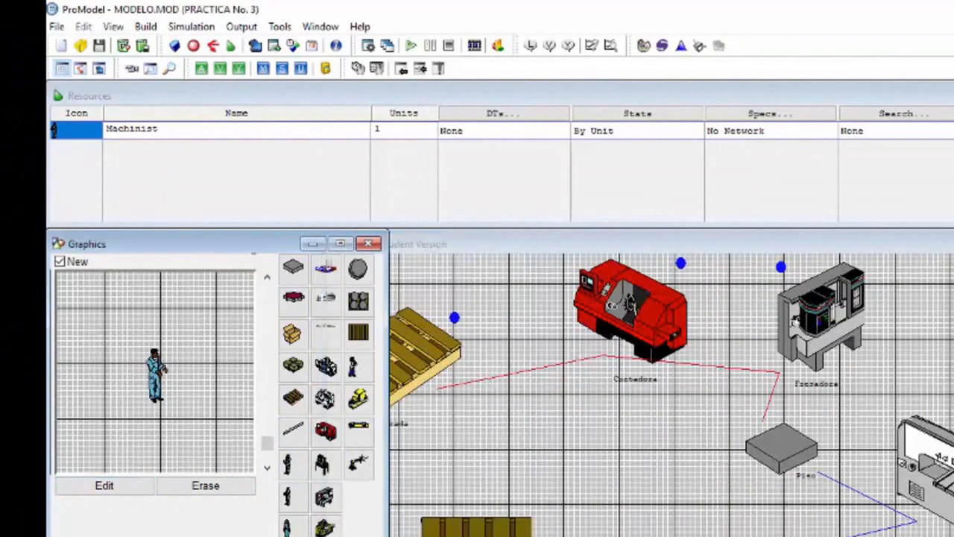
Step: Place the machinist on the layout below Entrada and name the resource Operario_1
left_click(430, 477)
left_click_drag(430, 477, 370, 478)
left_click_drag(178, 131, 97, 128)
type("Operario_1")
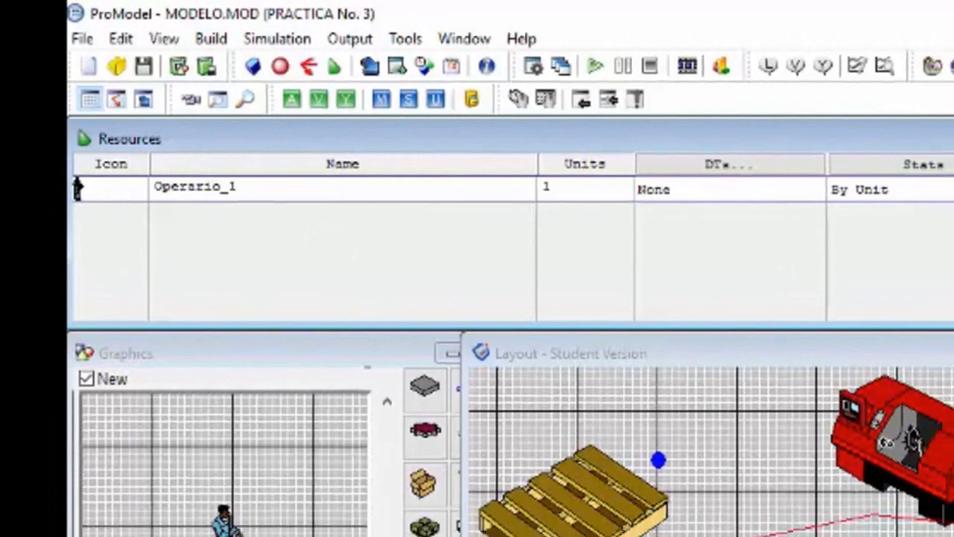
Step: Assign Operario_1 to path network Red_1 with home node N1 and enable returning home if idle
double_click(858, 140)
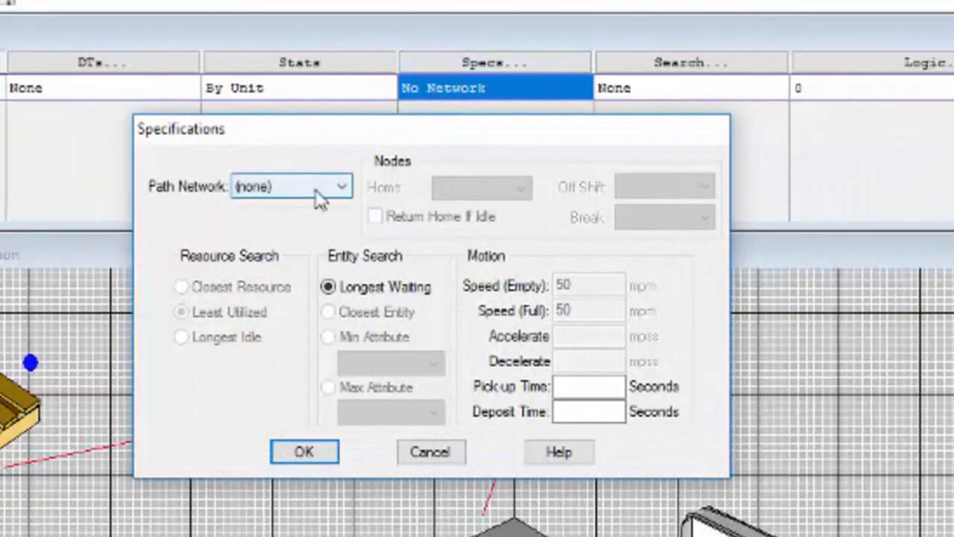
left_click(321, 196)
left_click(295, 222)
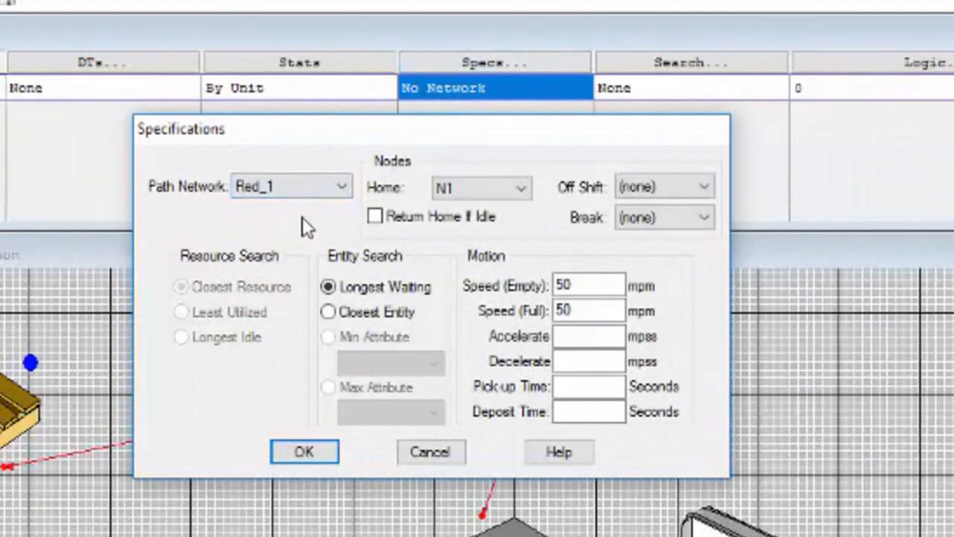
left_click(376, 218)
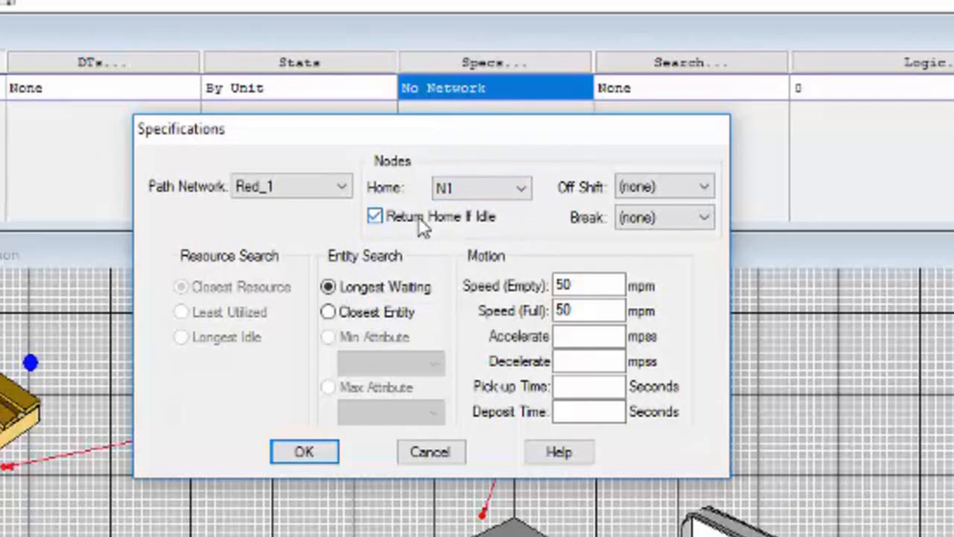
left_click(570, 283)
left_click(571, 311)
left_click(322, 450)
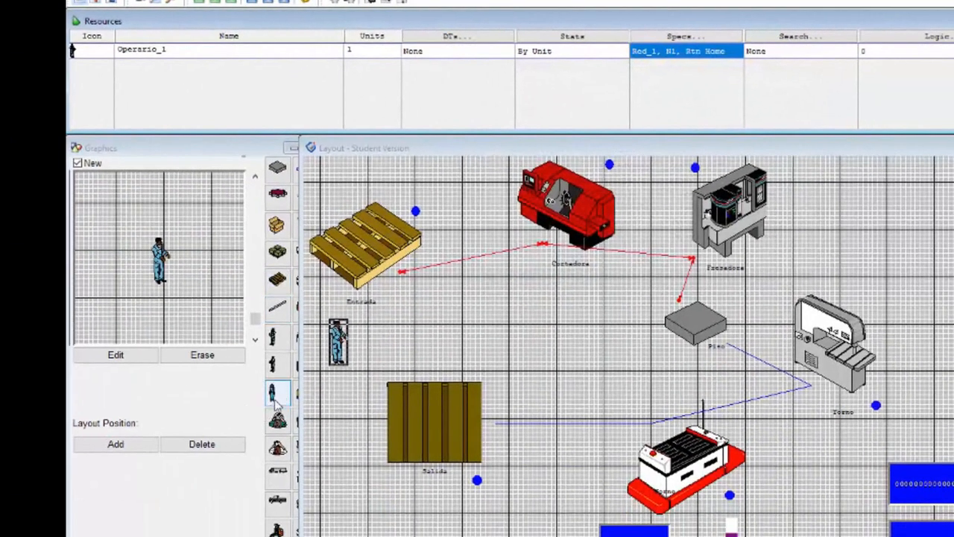
Step: Add a second resource using the Worker graphic and recolour its clothing pink
left_click(274, 397)
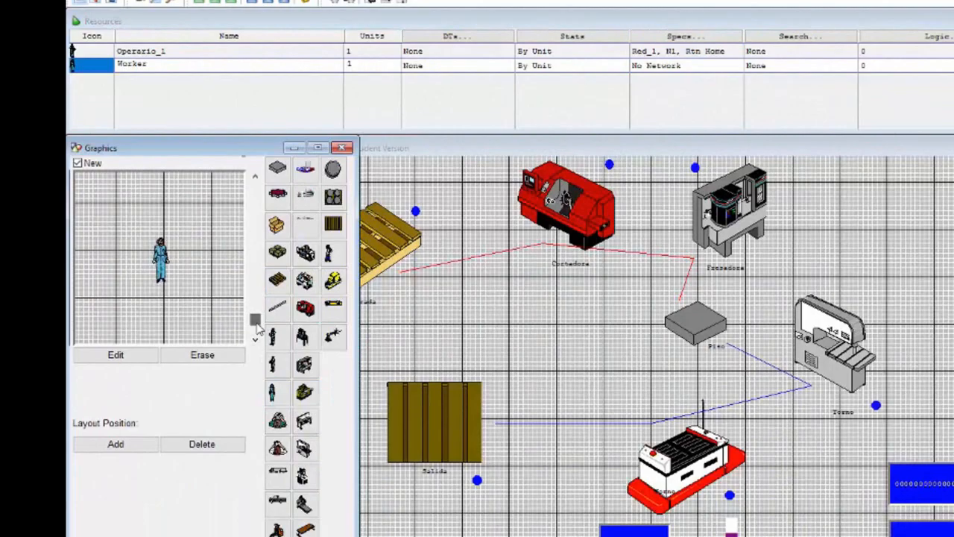
left_click(136, 361)
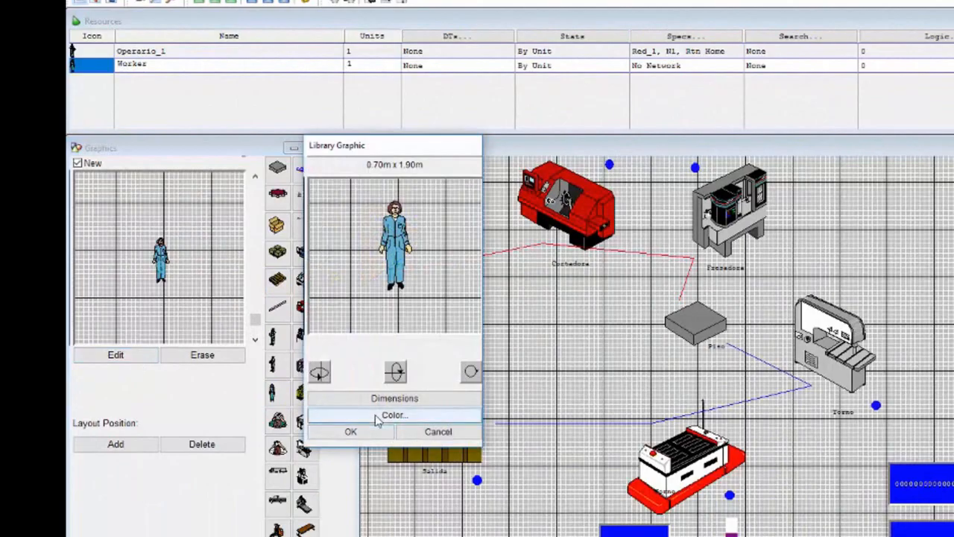
left_click(376, 419)
left_click(431, 198)
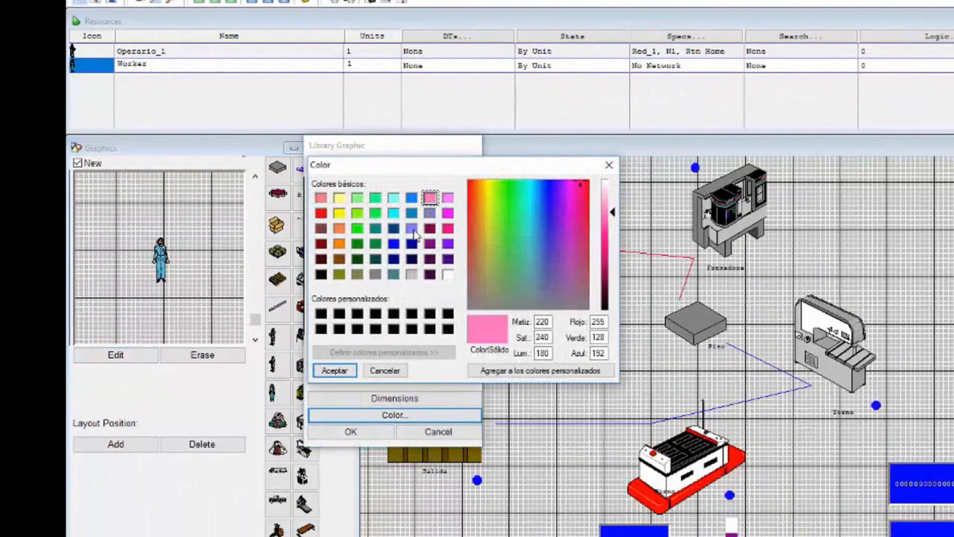
left_click(335, 369)
left_click(354, 433)
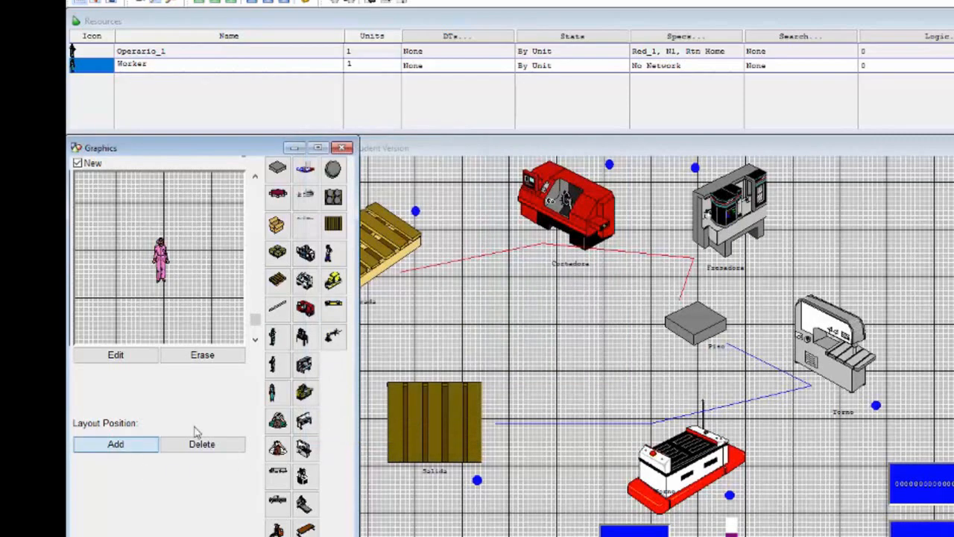
Step: Place the pink worker on the layout below Operario_1 and name the resource Operario_2
left_click(352, 371)
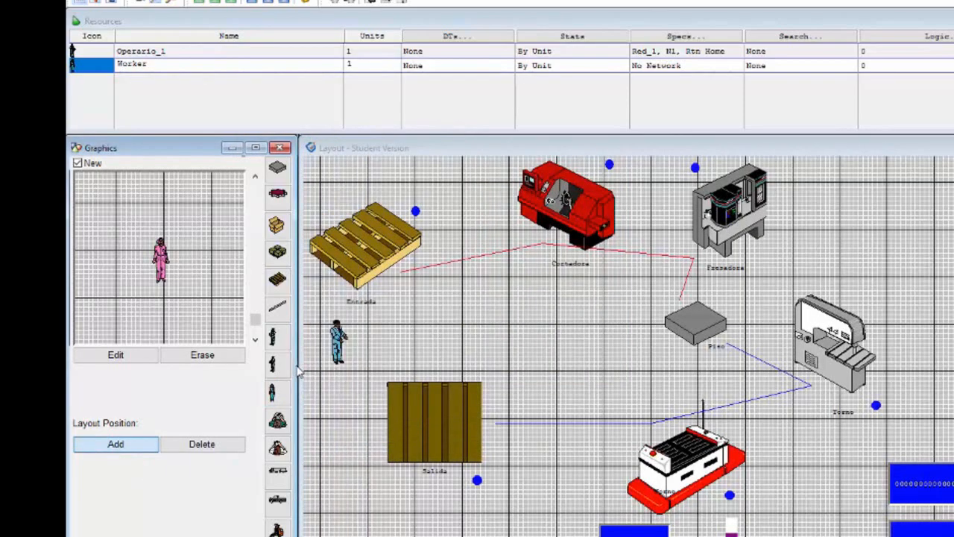
left_click(340, 395)
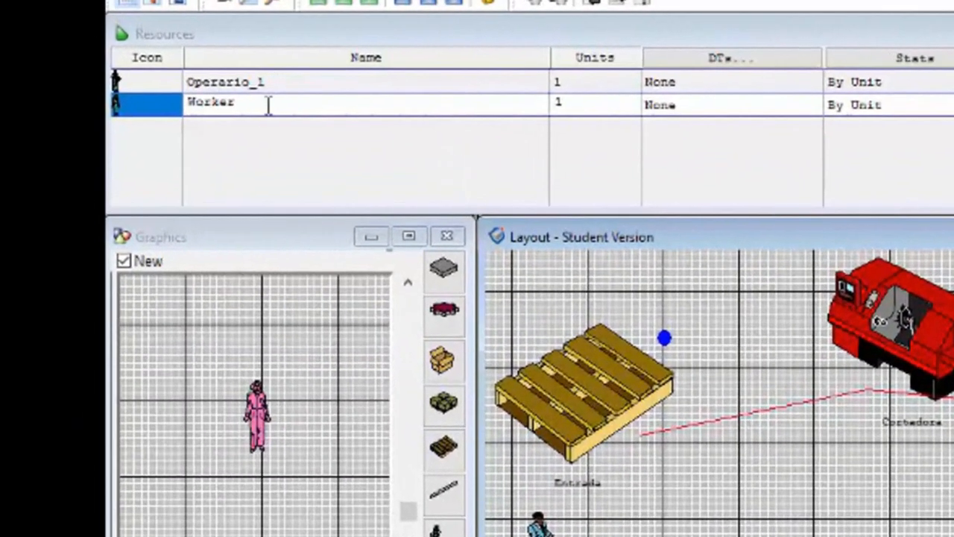
left_click(189, 72)
type("Operario_")
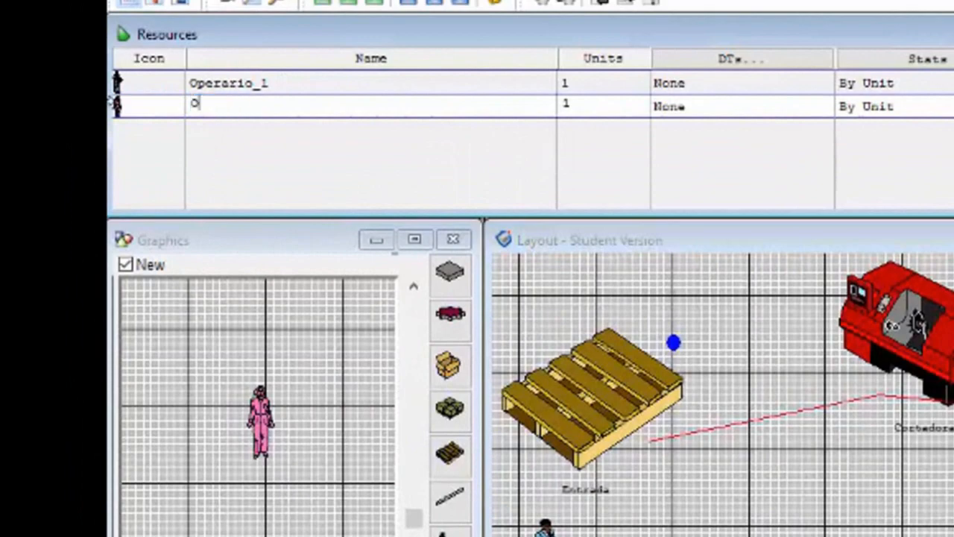
type("2")
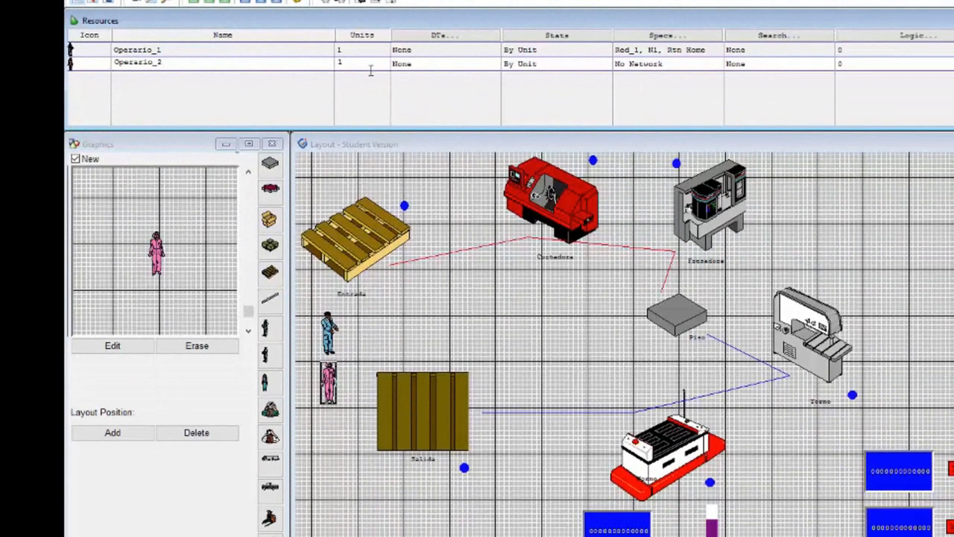
Step: Assign Operario_2 to path network Red_2 with home node N1, enable returning home if idle, and close the resources
left_click(799, 81)
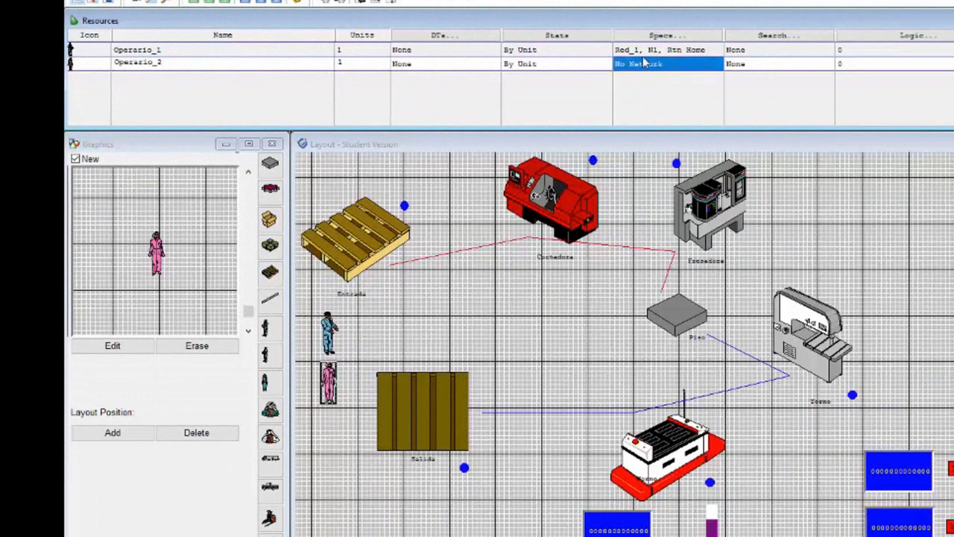
double_click(640, 66)
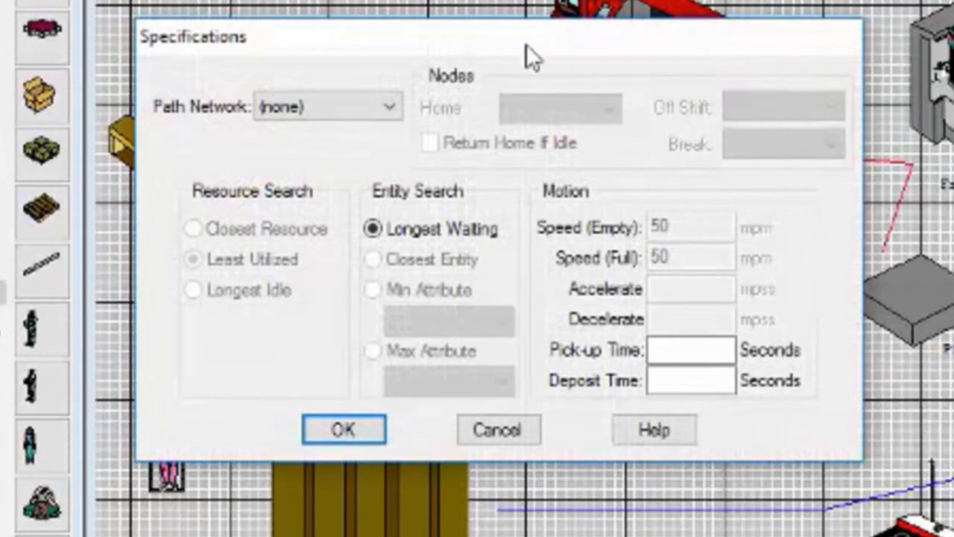
left_click(389, 107)
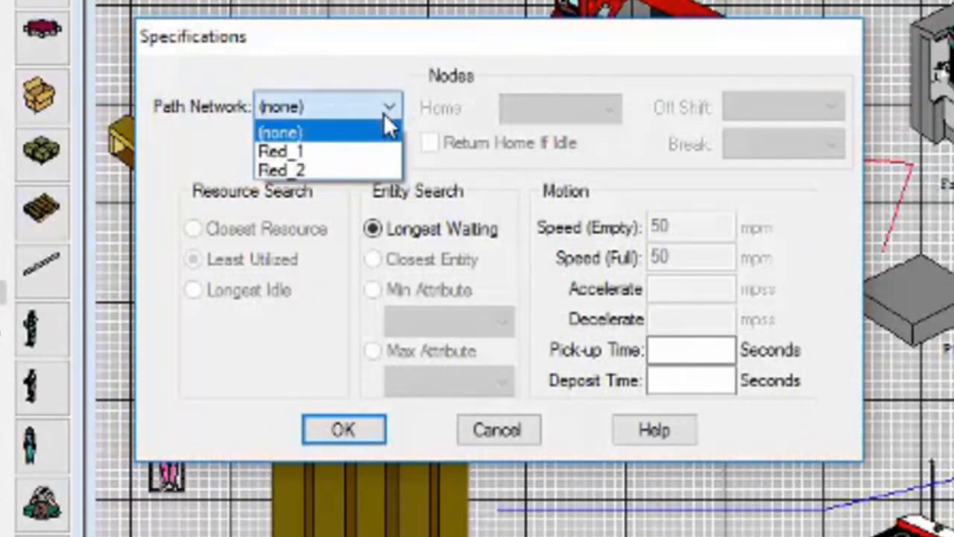
left_click(370, 173)
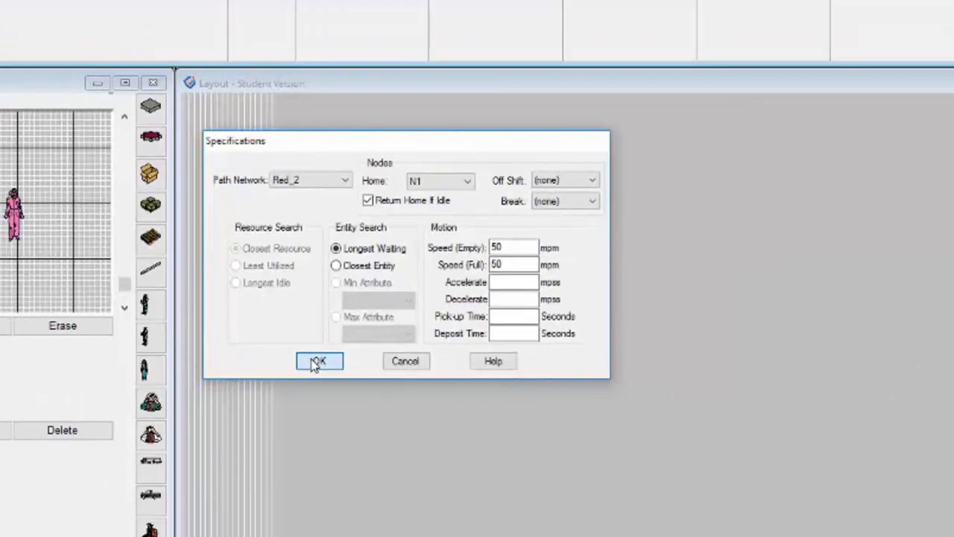
left_click(333, 434)
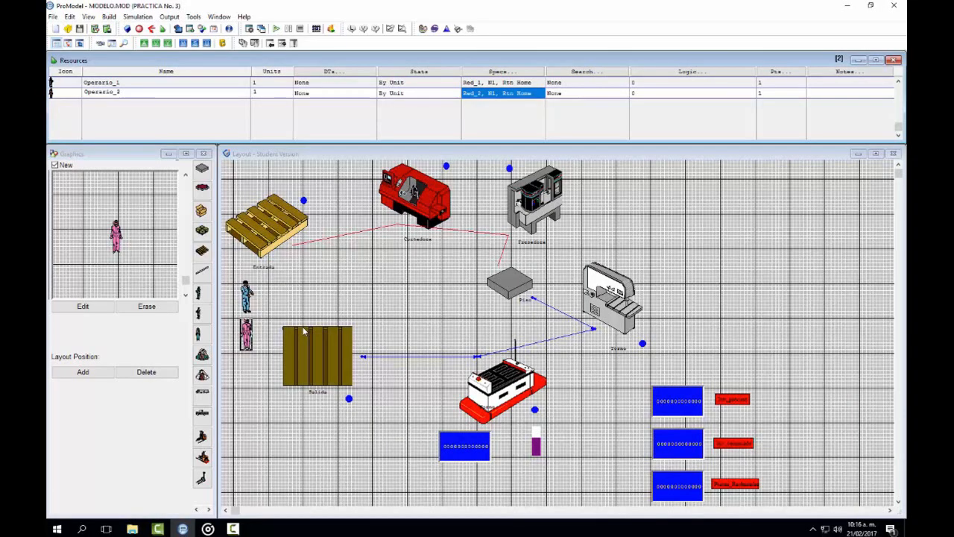
left_click(895, 60)
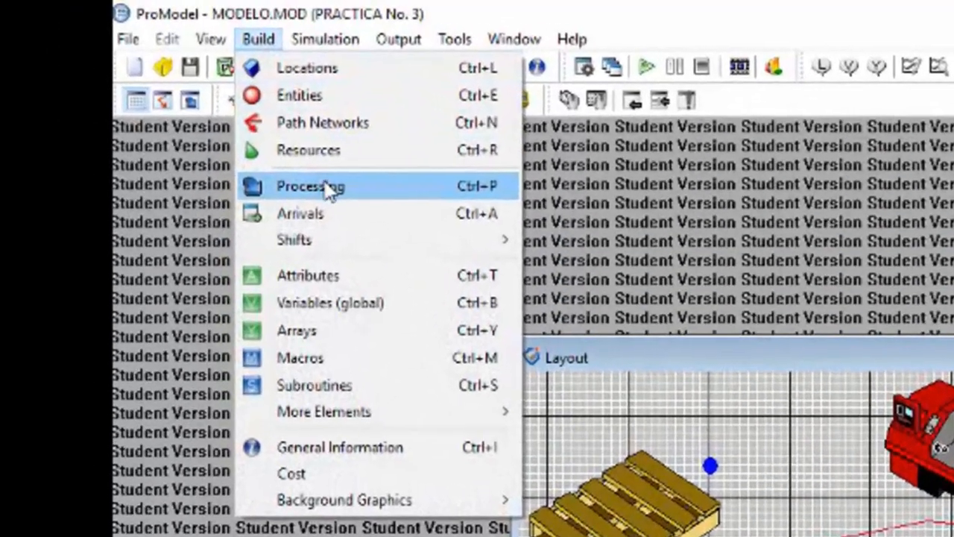
Step: Open the model's processing and clear the move logic of the Material routing from Entrada to Cortadora
left_click(329, 188)
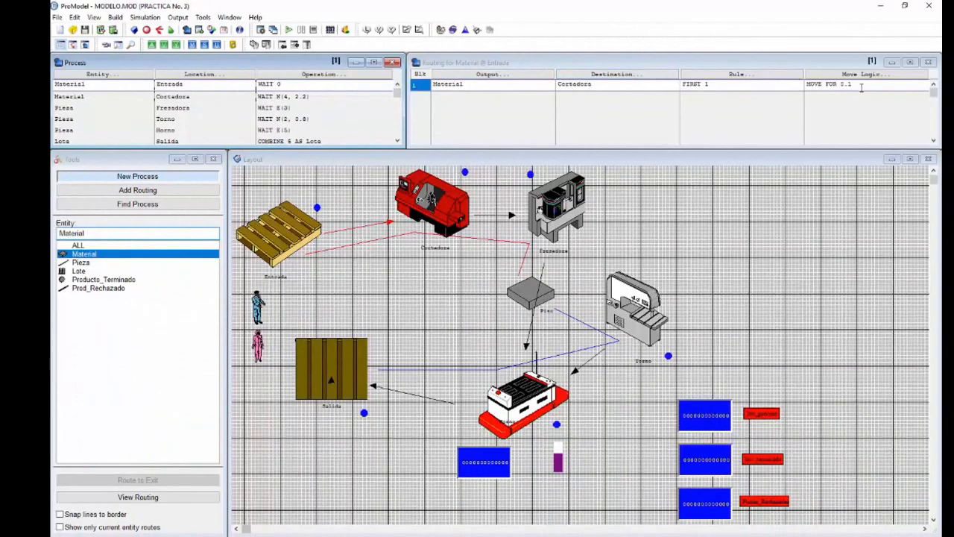
left_click(855, 75)
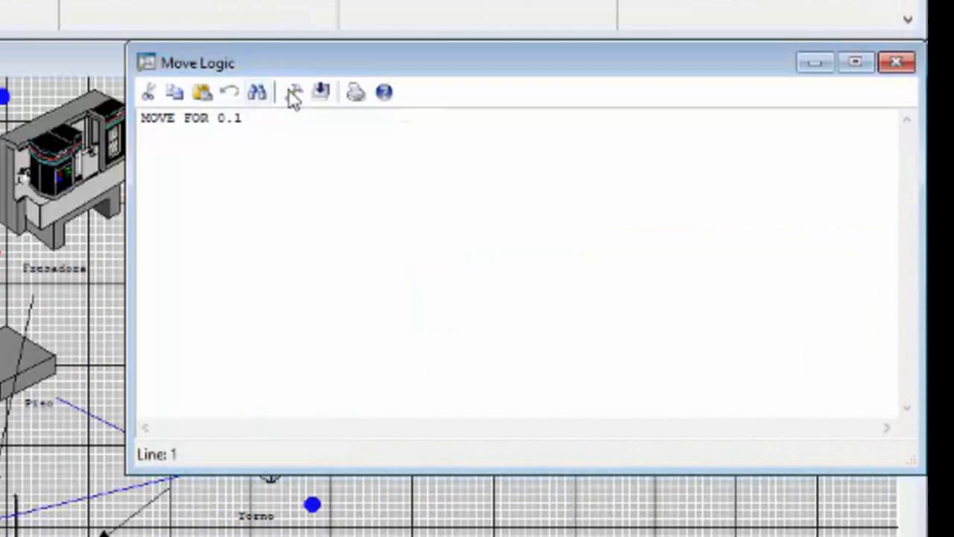
left_click_drag(625, 211, 528, 217)
key("Delete")
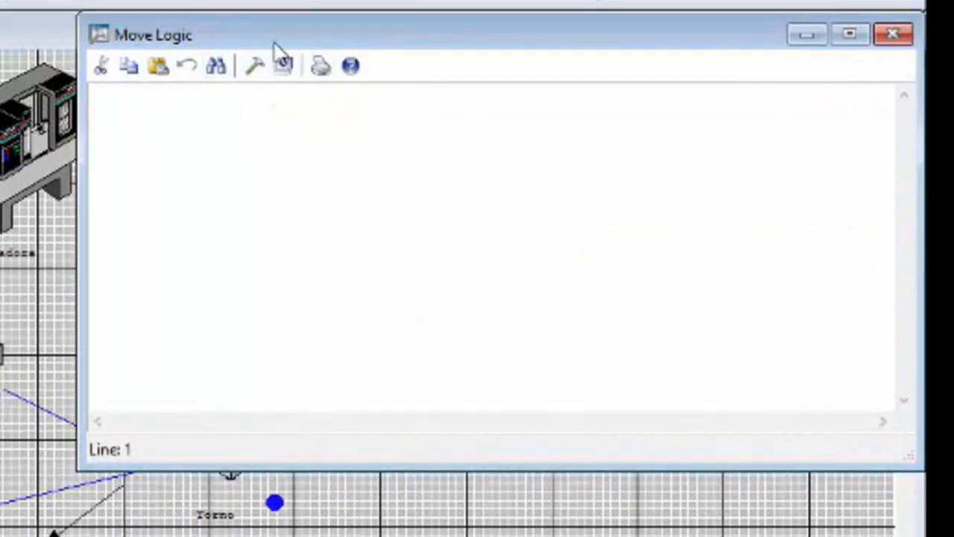
Step: Build the move logic MOVE WITH Operario_1 THEN FREE for the Material routing from Entrada to Cortadora and close the logic windows
left_click(254, 66)
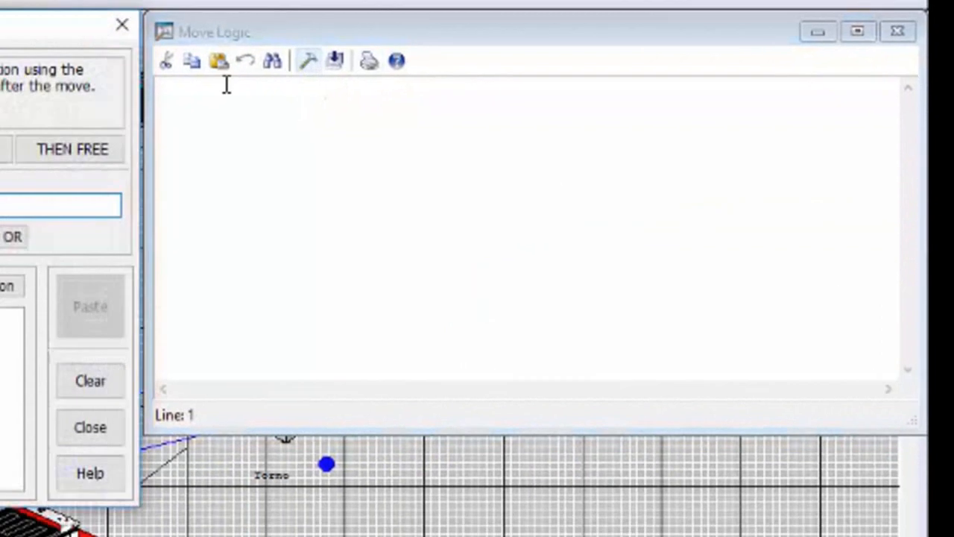
left_click(82, 252)
double_click(82, 252)
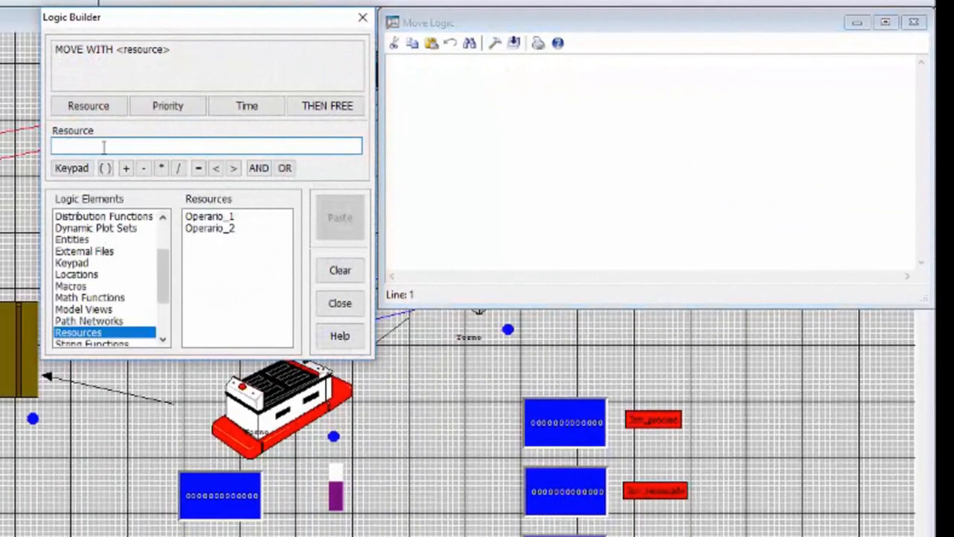
left_click(87, 106)
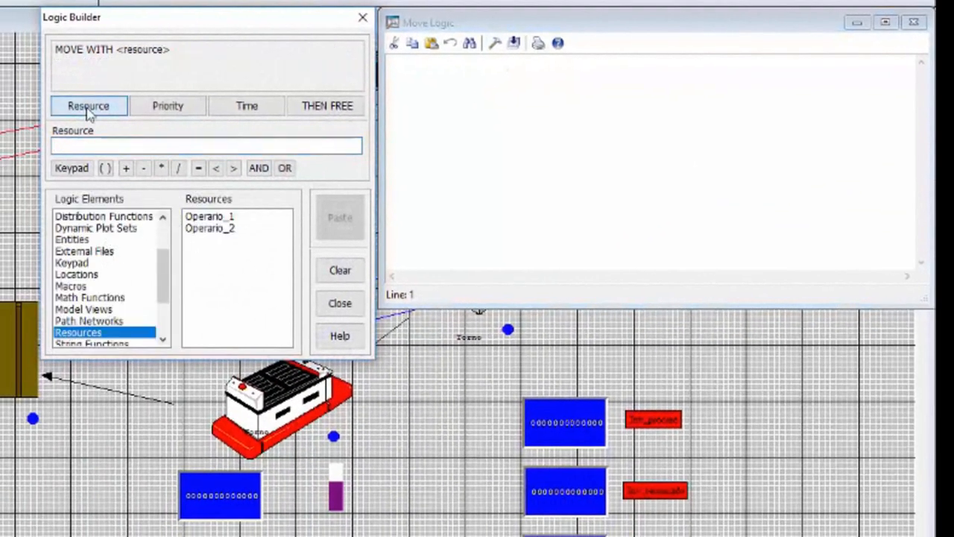
left_click(203, 218)
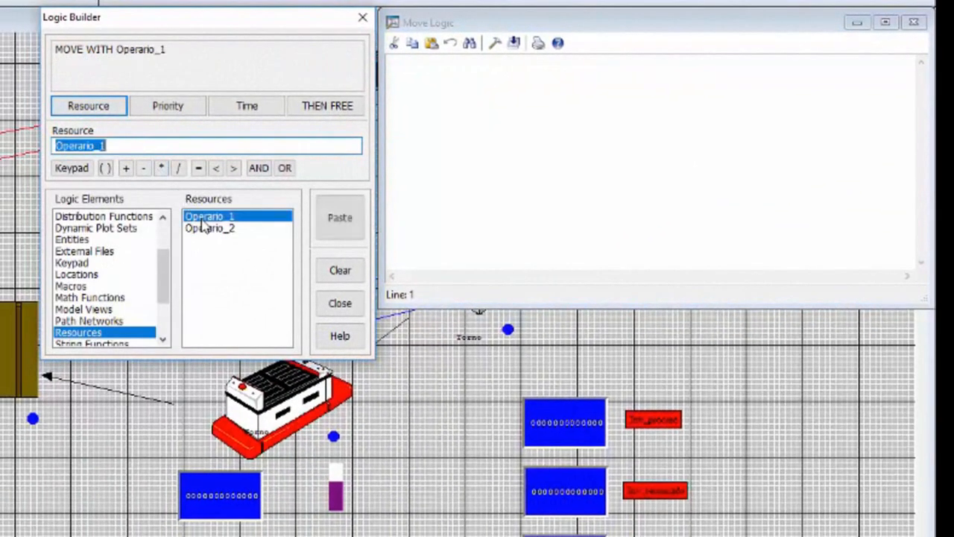
left_click(314, 107)
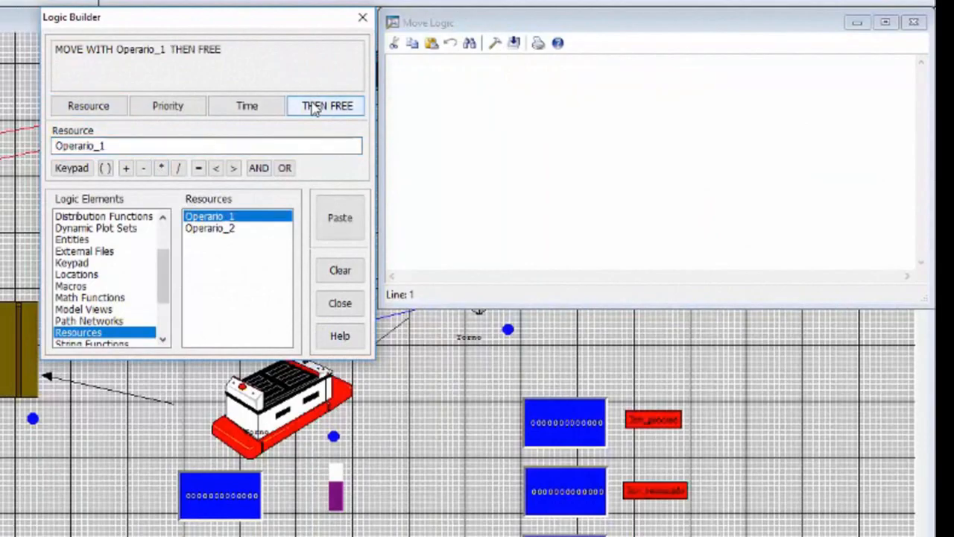
left_click(337, 215)
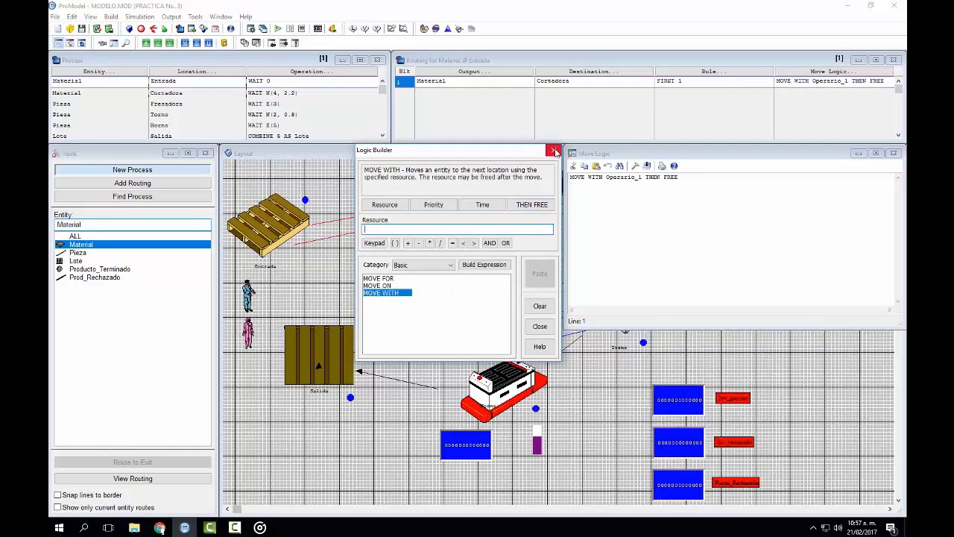
left_click(555, 151)
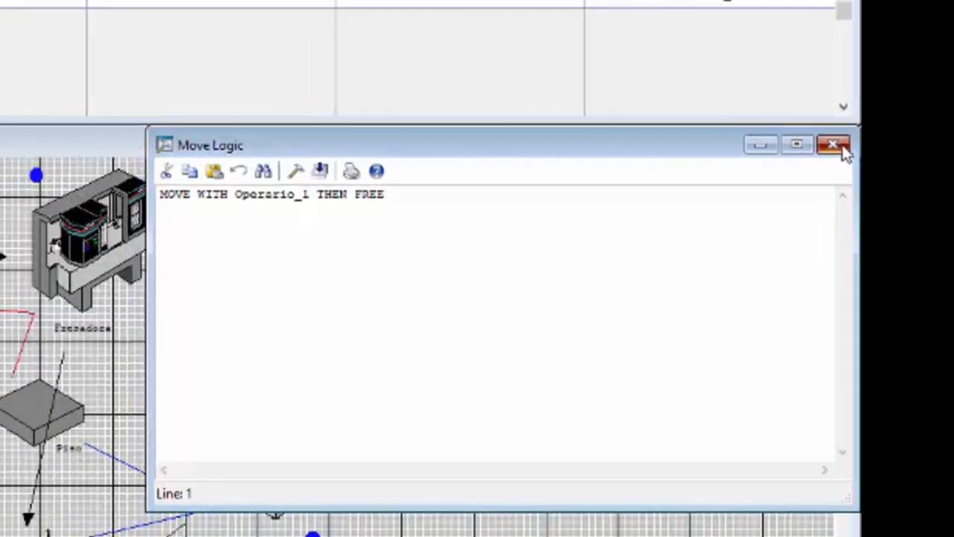
left_click(836, 144)
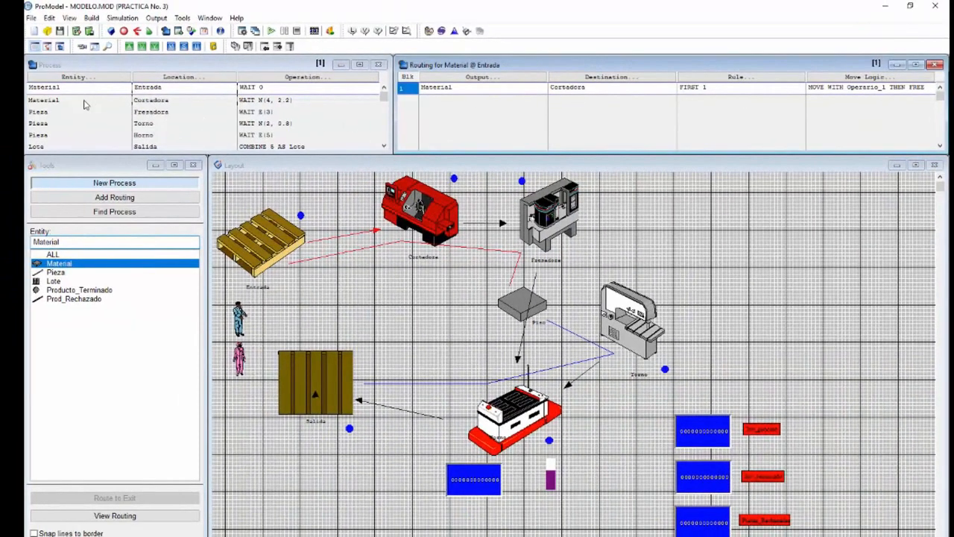
Step: Insert GET Operario_1 before the WAIT statement in the operation for Material at Cortadora
left_click(85, 100)
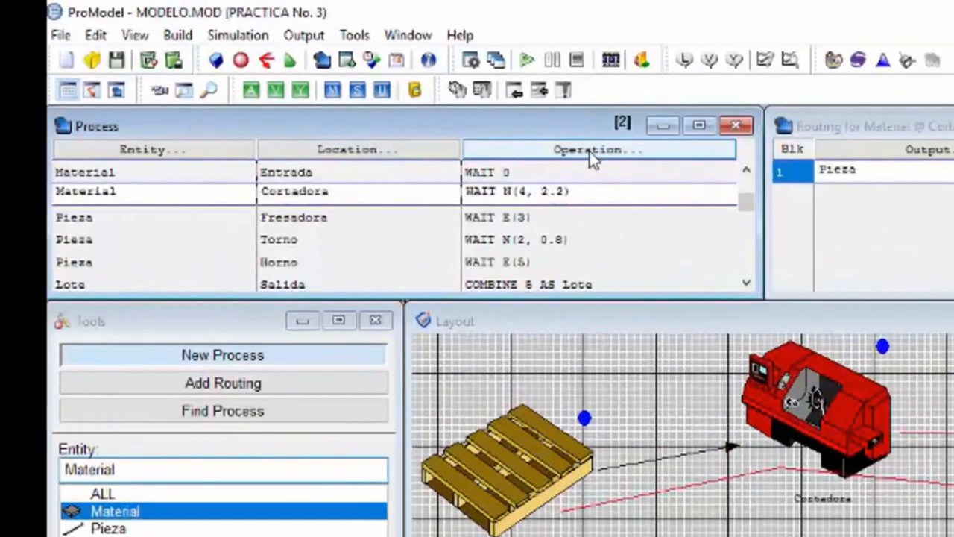
left_click(312, 79)
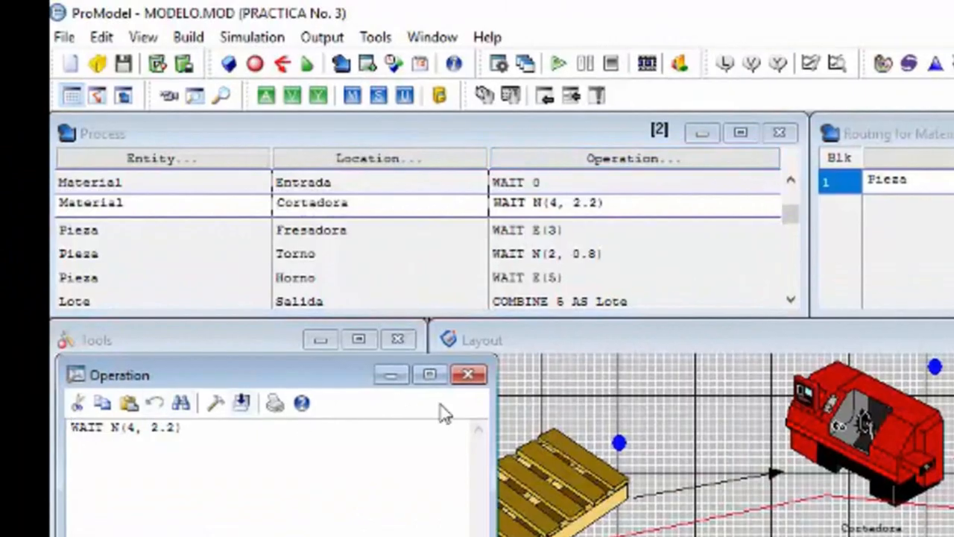
left_click(466, 375)
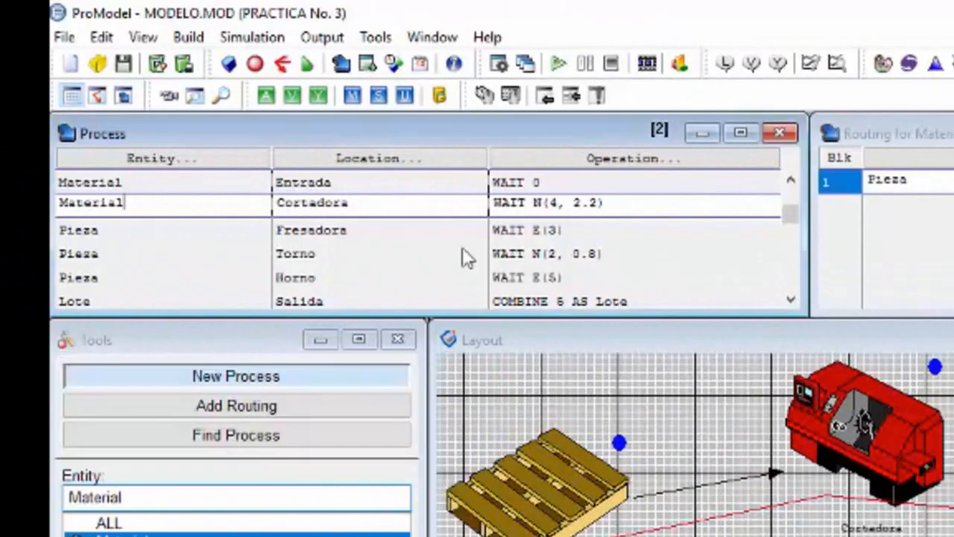
left_click(498, 204)
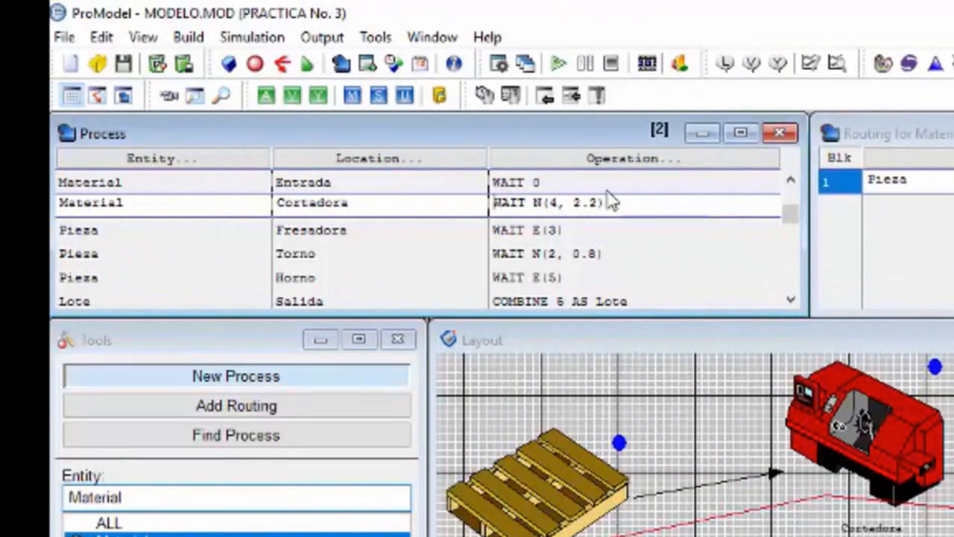
type("GET Operari")
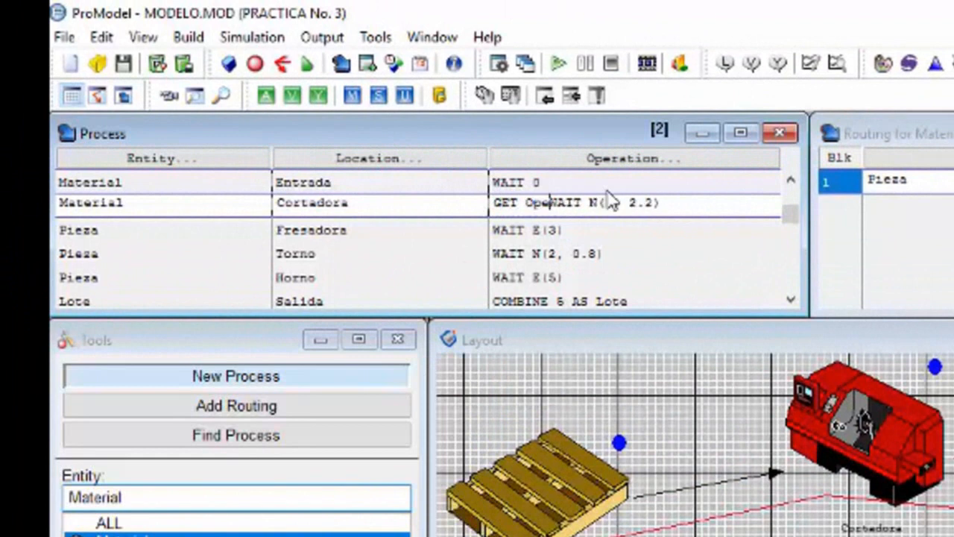
type("o_")
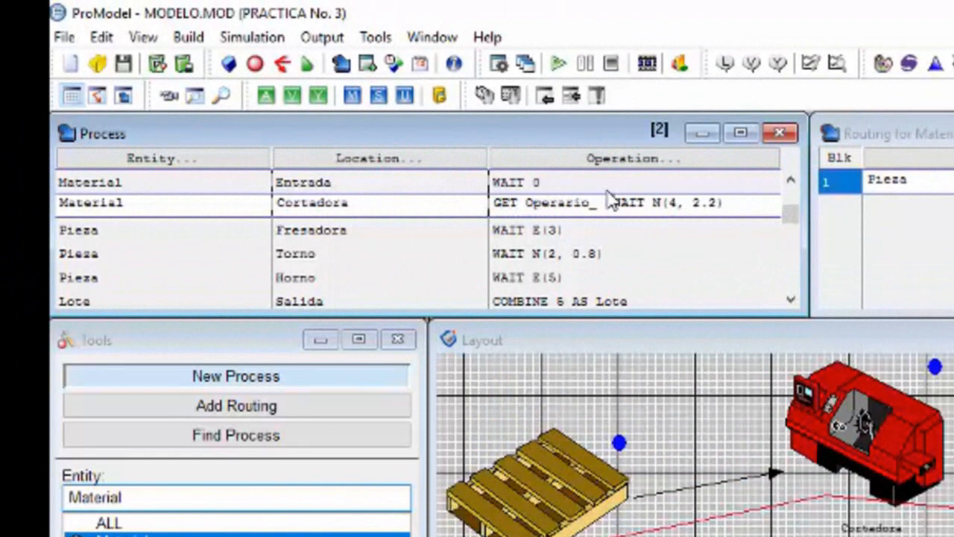
key("BackSpace")
key("BackSpace")
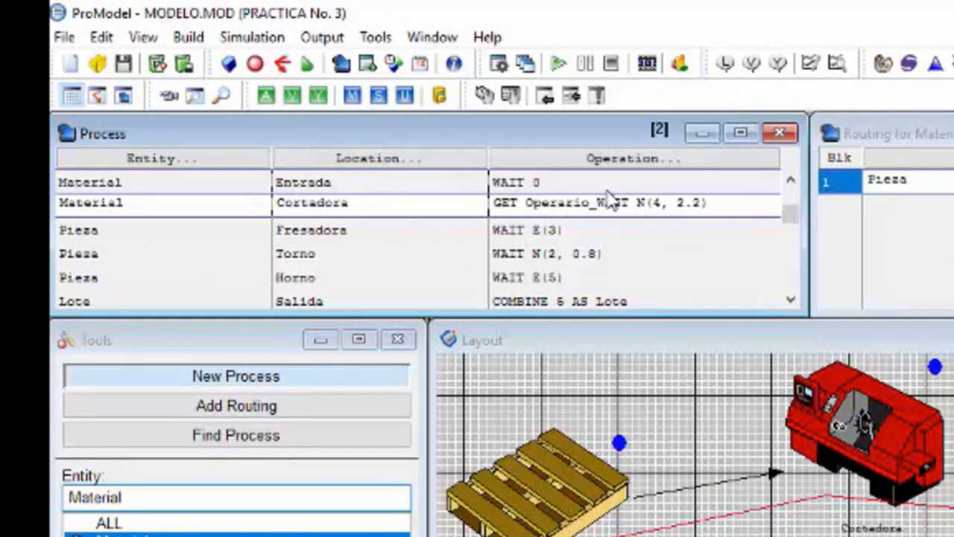
type("1")
Step: Append FREE Operario_1 after WAIT N(4, 2.2) in the operation for Material at Cortadora
left_click(746, 200)
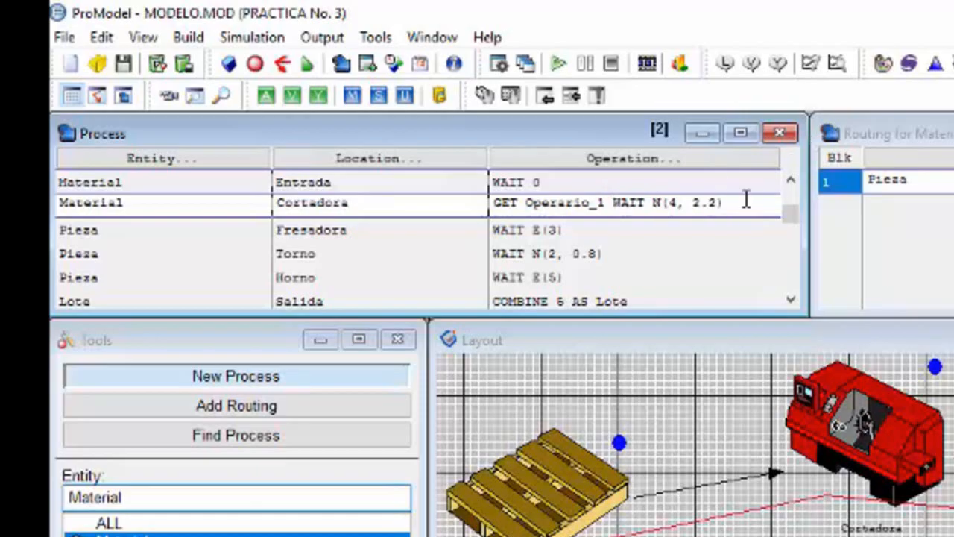
key("BackSpace")
key("BackSpace")
type("FREE")
type(" Operario")
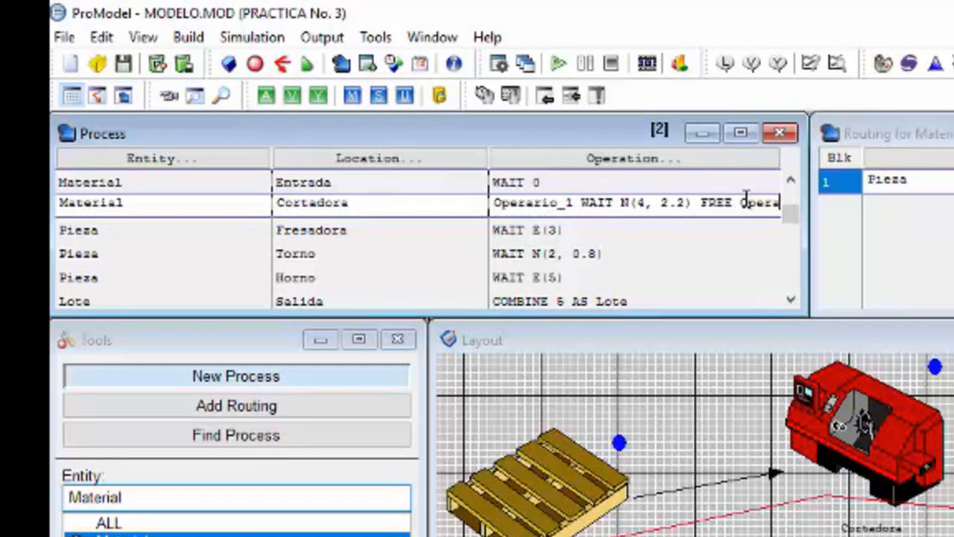
type("_1")
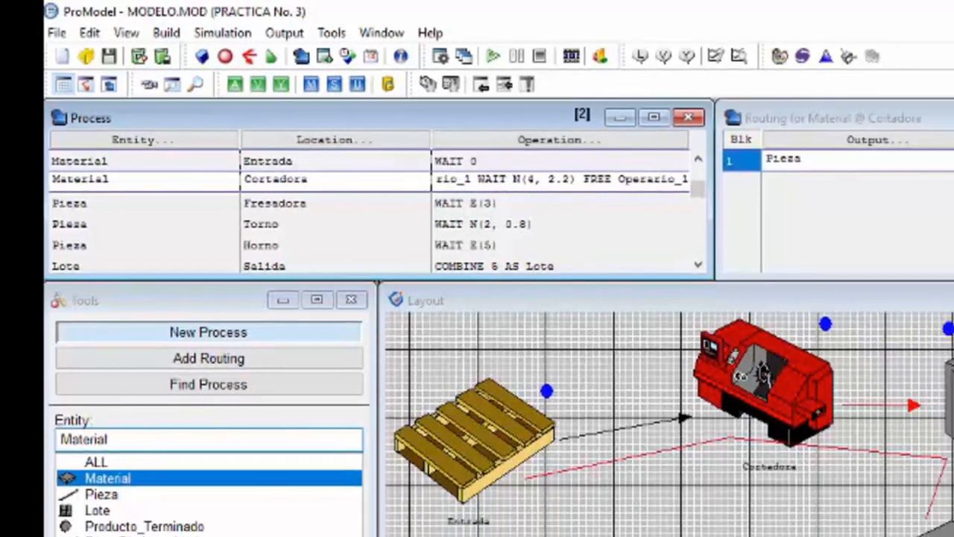
Step: Change the move logic of the routing from Cortadora to Fresadora to MOVE WITH Operario_1 THEN FREE
left_click_drag(867, 89, 803, 90)
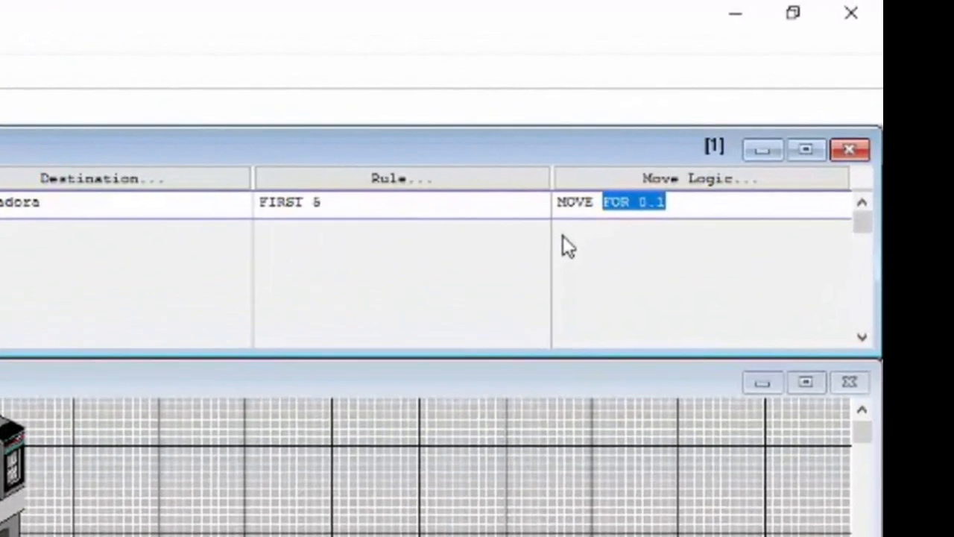
type("WITH Operario")
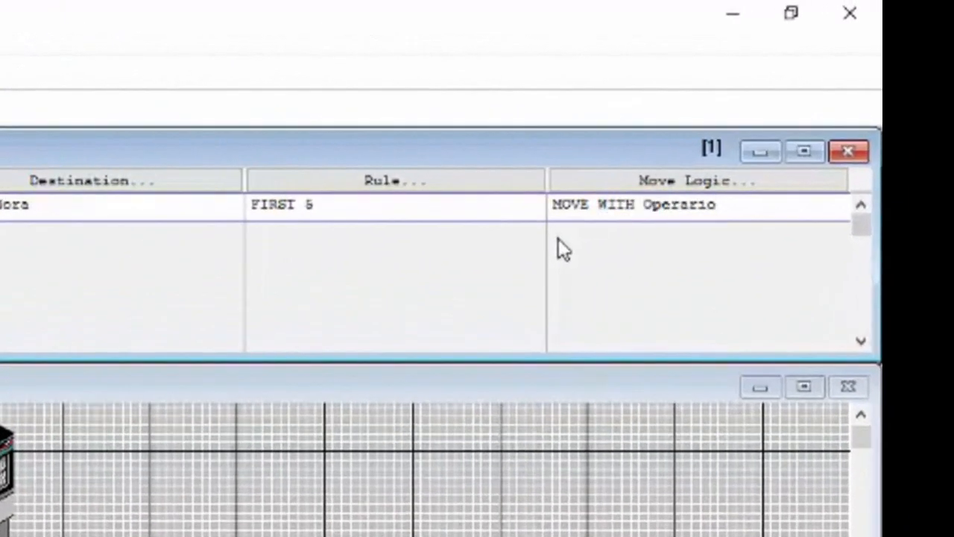
type("_1 THEN FREE")
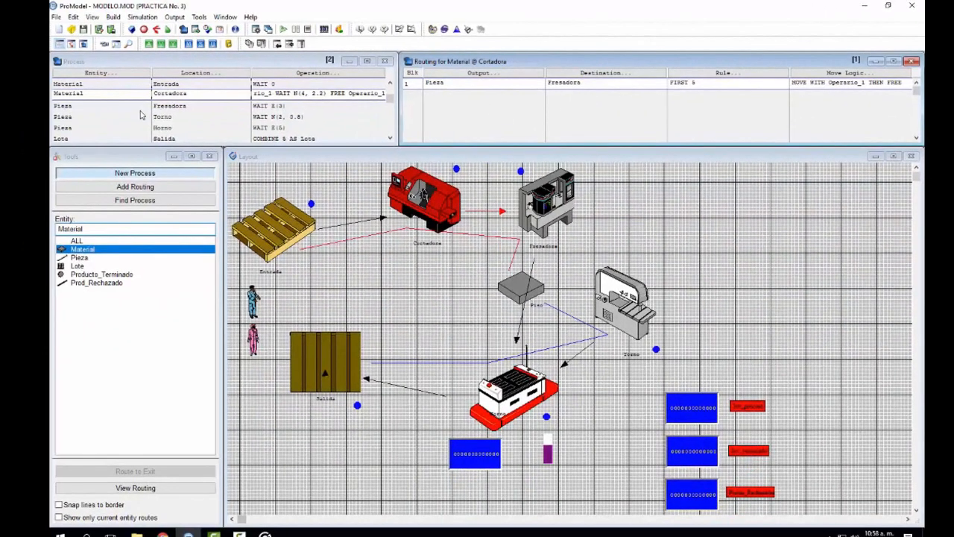
Step: Insert GET Operario_1 before the WAIT statement in the operation for Pieza at Fresadora
left_click(132, 109)
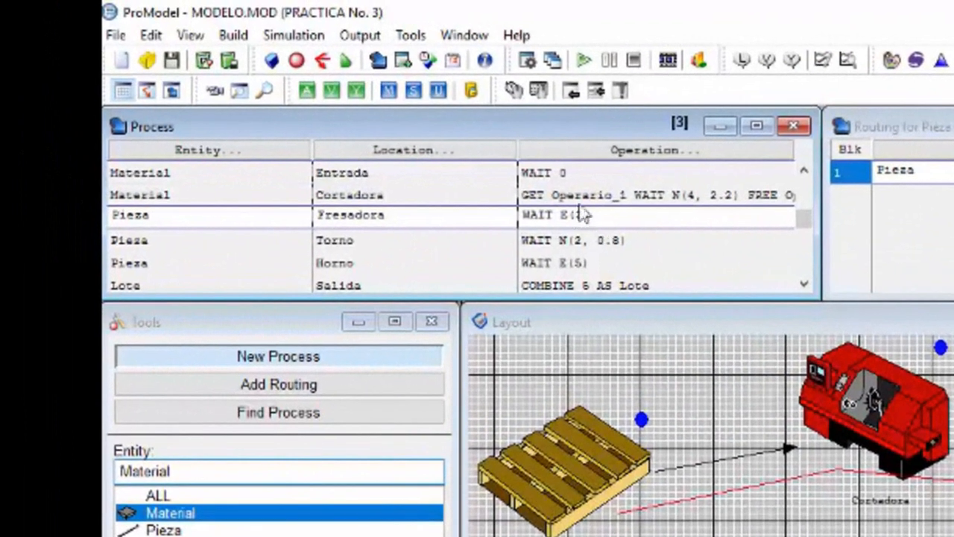
left_click(523, 214)
type("GET")
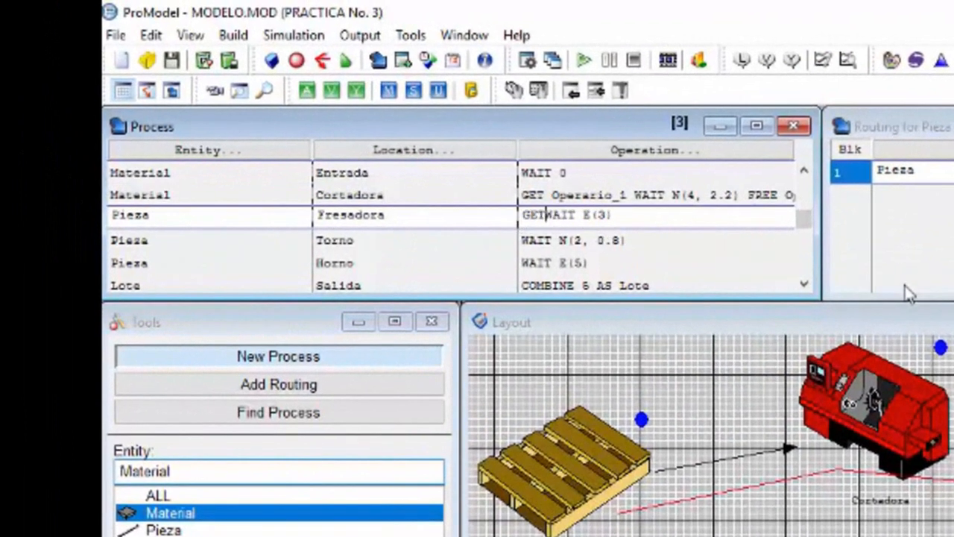
type(" Operari")
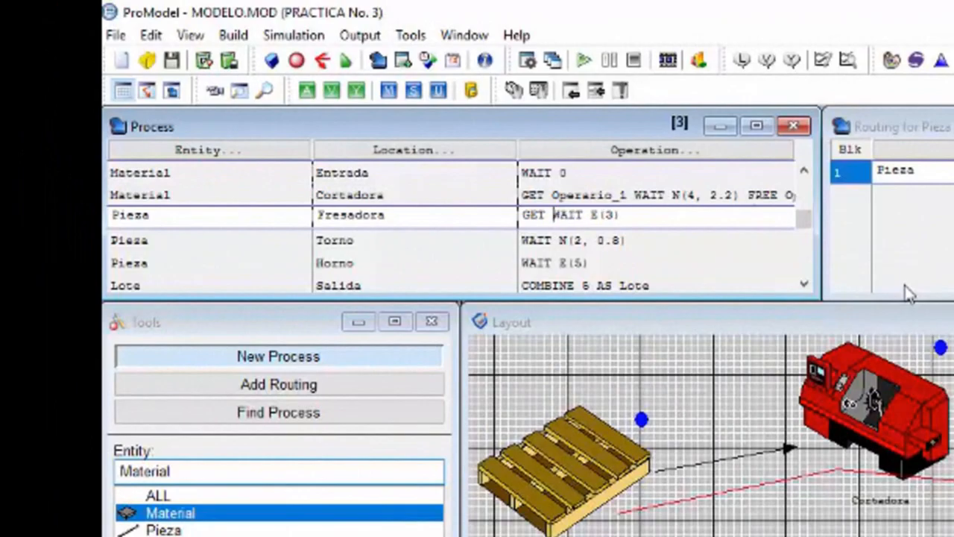
type("o_")
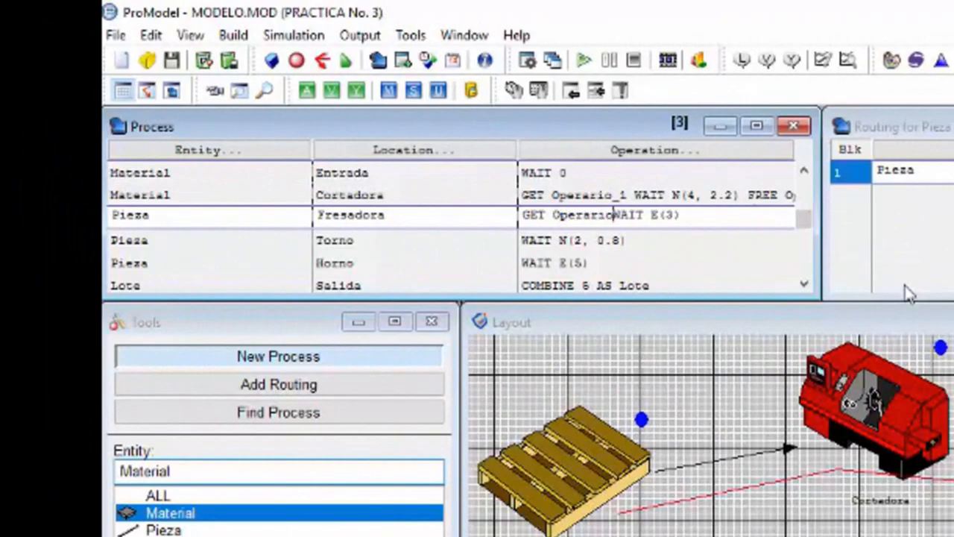
type(" 1")
key("BackSpace")
key("BackSpace")
type("1 ")
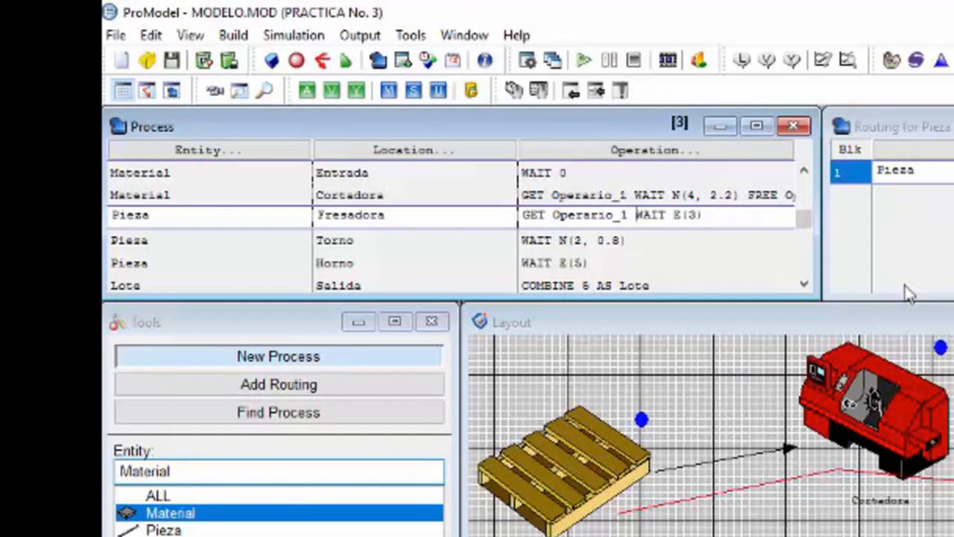
type(" FREE Operario_")
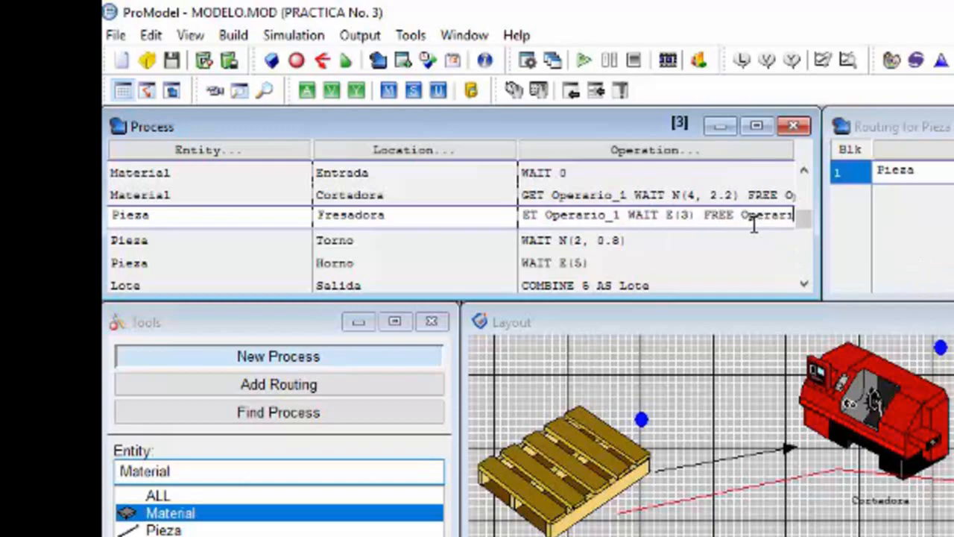
Step: Append FREE Operario_1 after WAIT E(3) in the operation for Pieza at Fresadora
type("1")
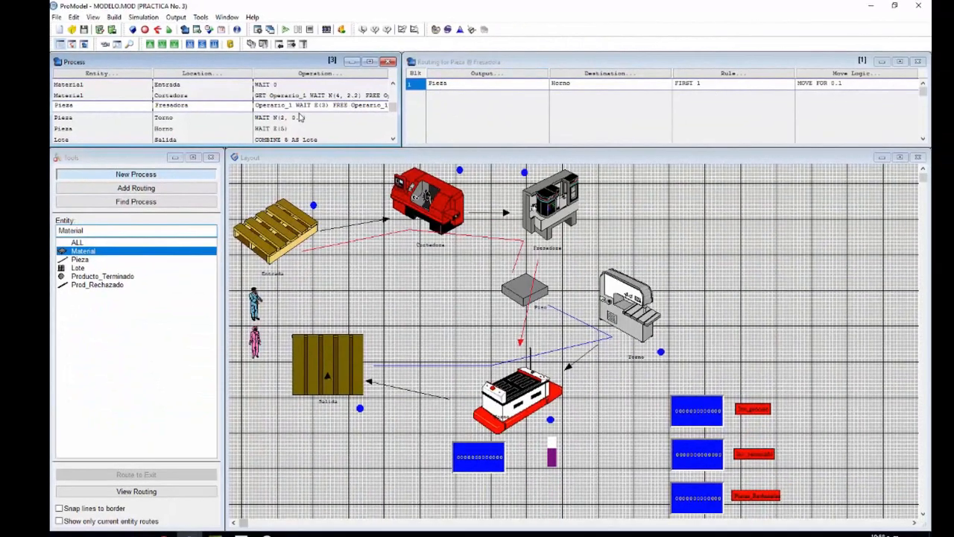
Step: Change the destination of the Pieza routing from Fresadora to the Piso location
left_click(663, 78)
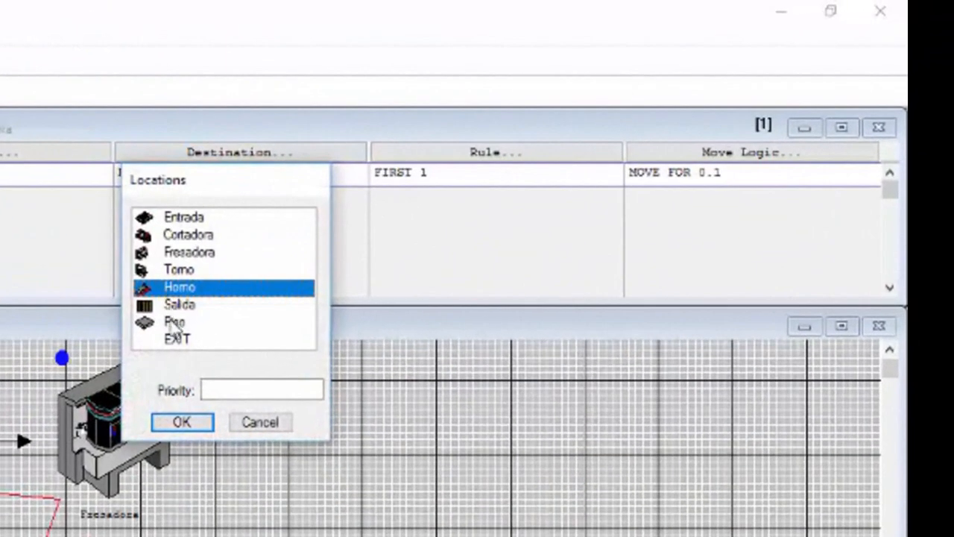
left_click(175, 322)
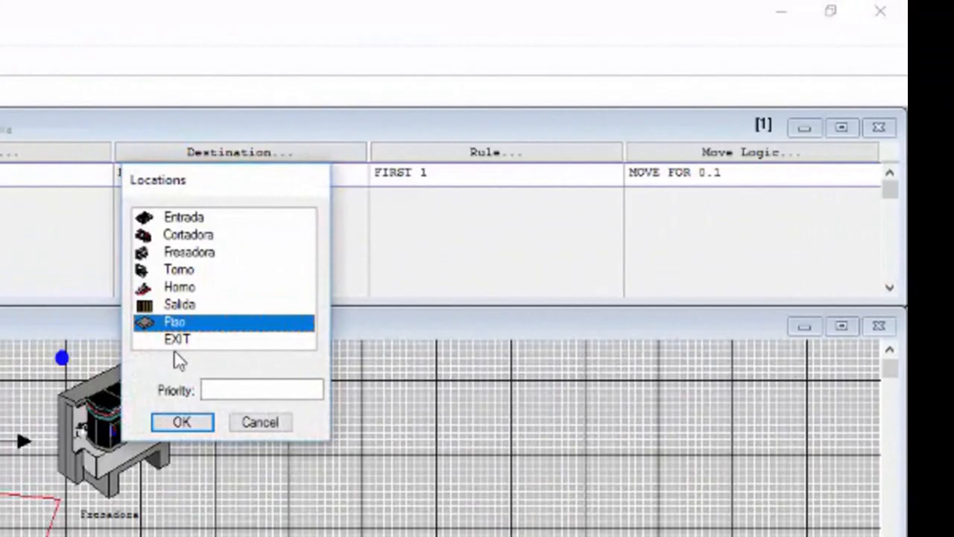
left_click(181, 421)
Step: Replace the move logic of the Pieza routing from Fresadora to Piso with MOVE WITH Operario_1 THEN FREE
left_click_drag(742, 181, 638, 205)
type("O")
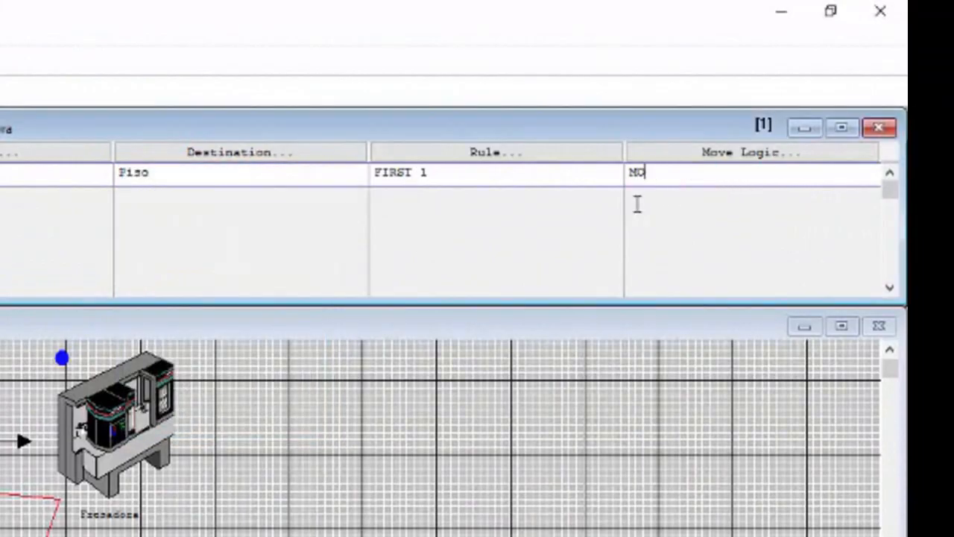
type("VE WITH Operario_1")
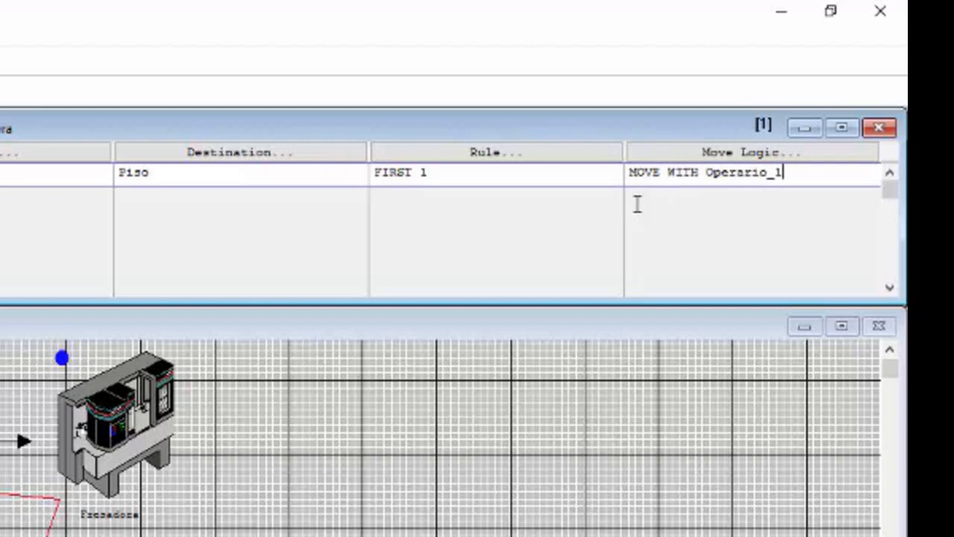
type("the")
key("BackSpace")
key("BackSpace")
key("BackSpace")
type("THEN FREE")
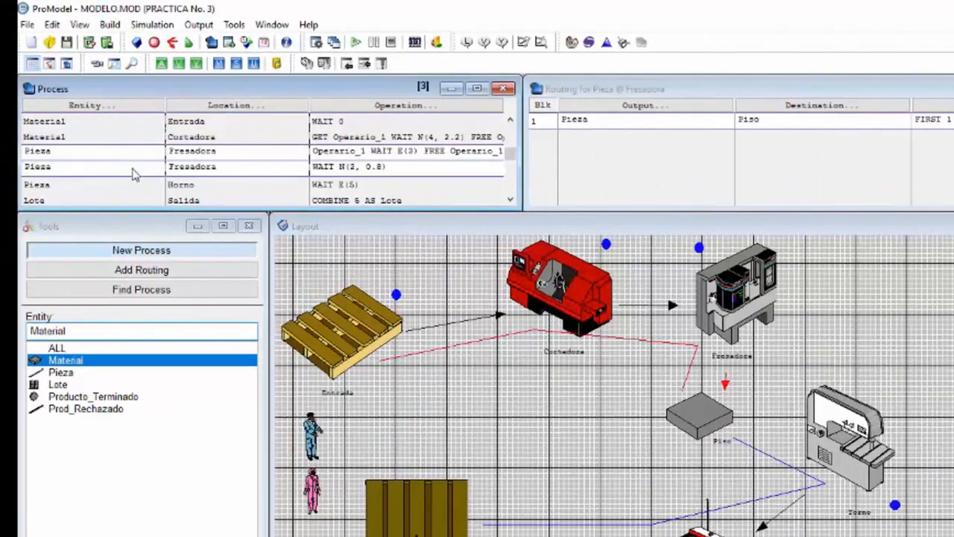
Step: Insert a new process record above the Pieza at Torno record and set its entity to Pieza
left_click(103, 129)
left_click(38, 20)
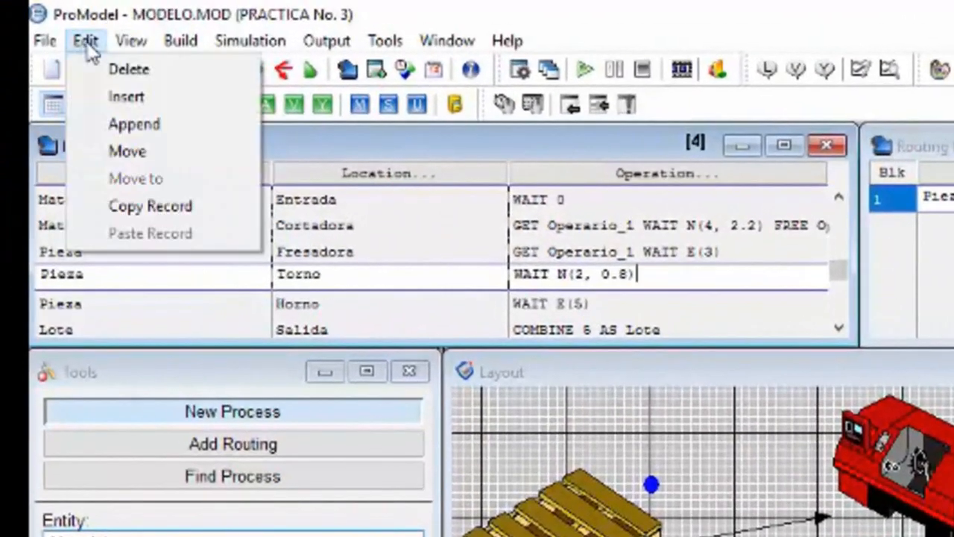
left_click(104, 95)
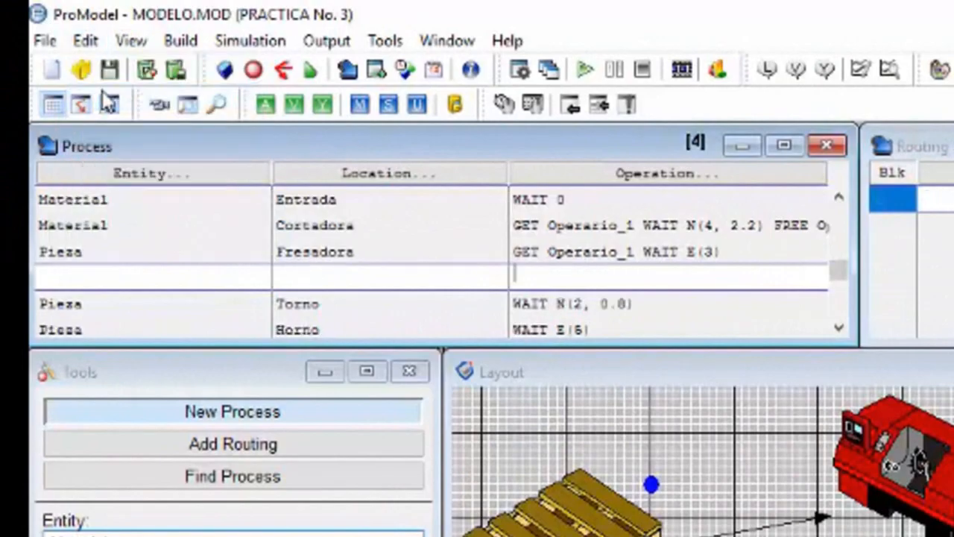
left_click(112, 173)
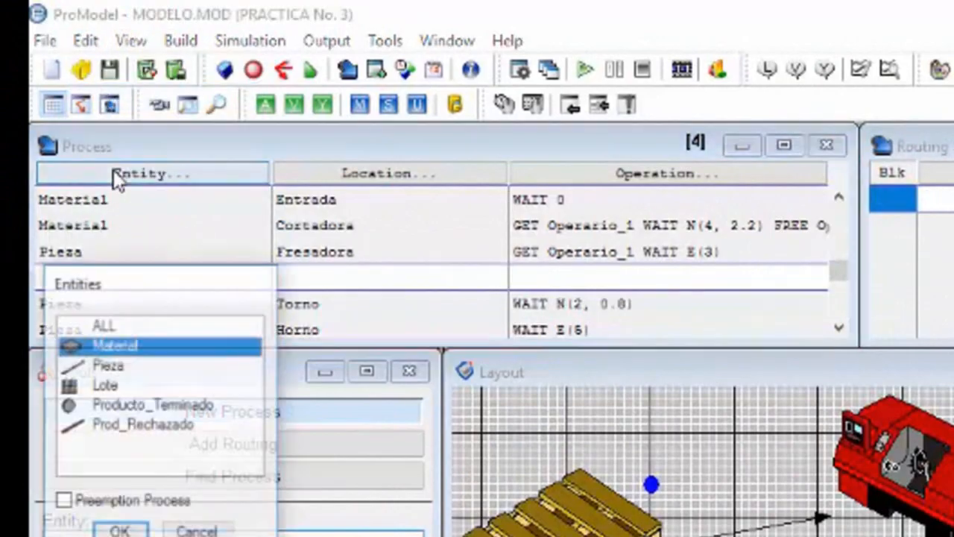
left_click(113, 372)
left_click(119, 531)
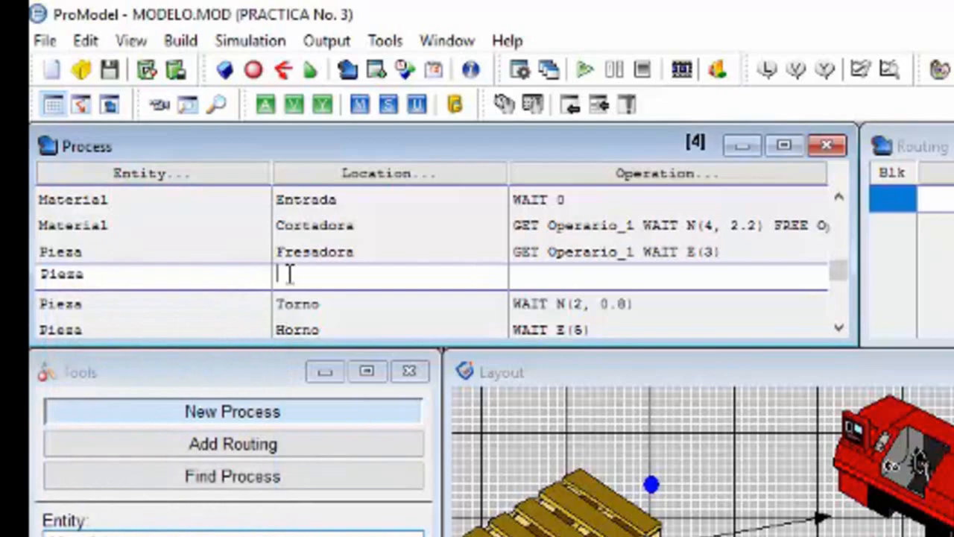
Step: Set the new Pieza record's location to Piso and add a routing with Pieza as output and Torno as destination
left_click(315, 187)
left_click(357, 531)
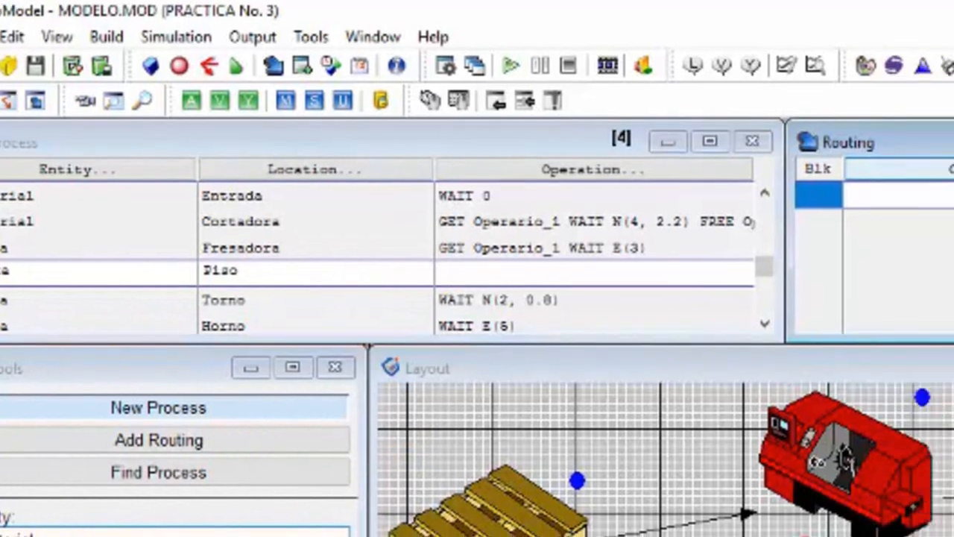
left_click(943, 170)
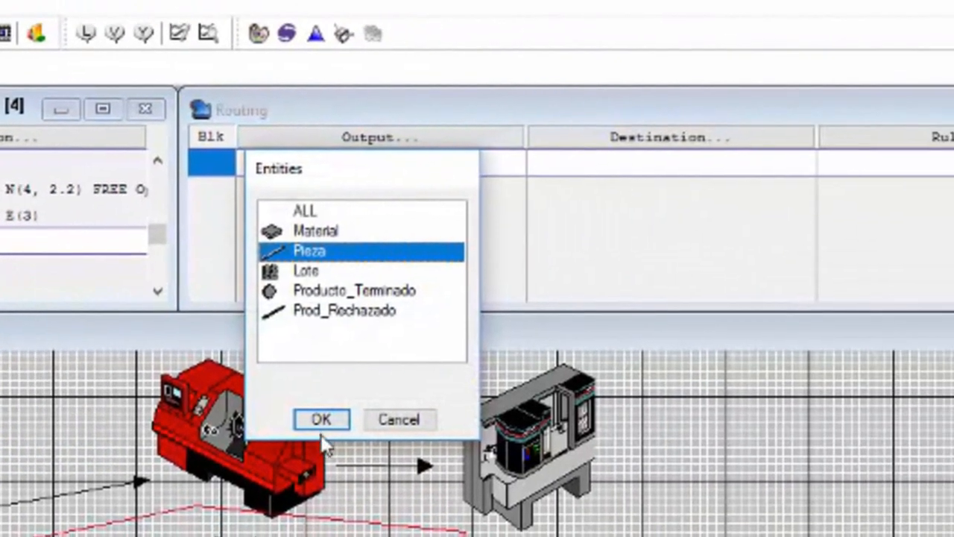
left_click(321, 423)
left_click(604, 143)
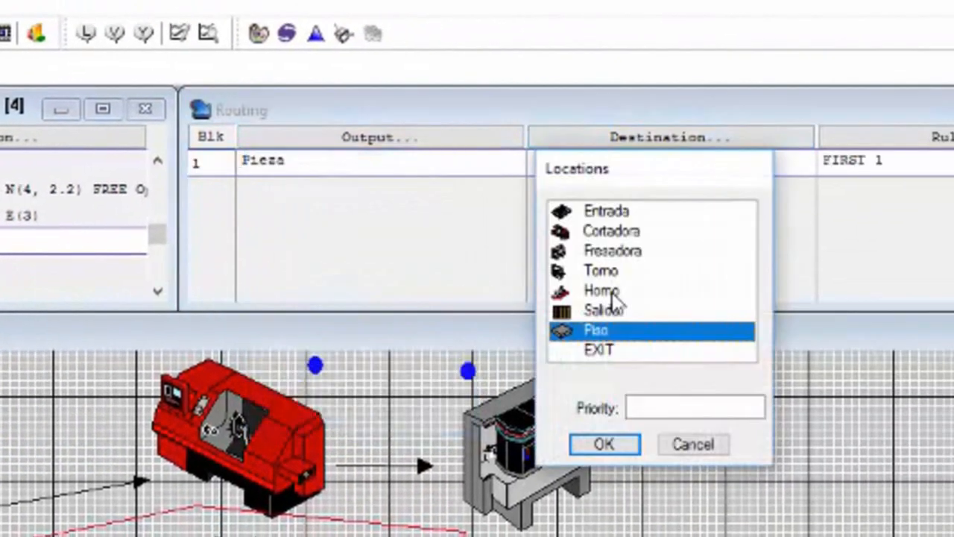
left_click(606, 297)
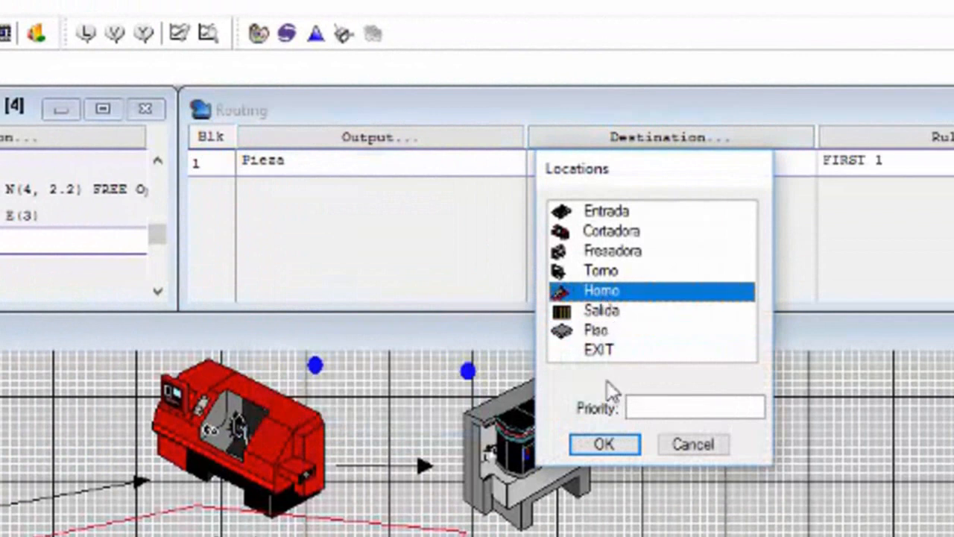
left_click(611, 278)
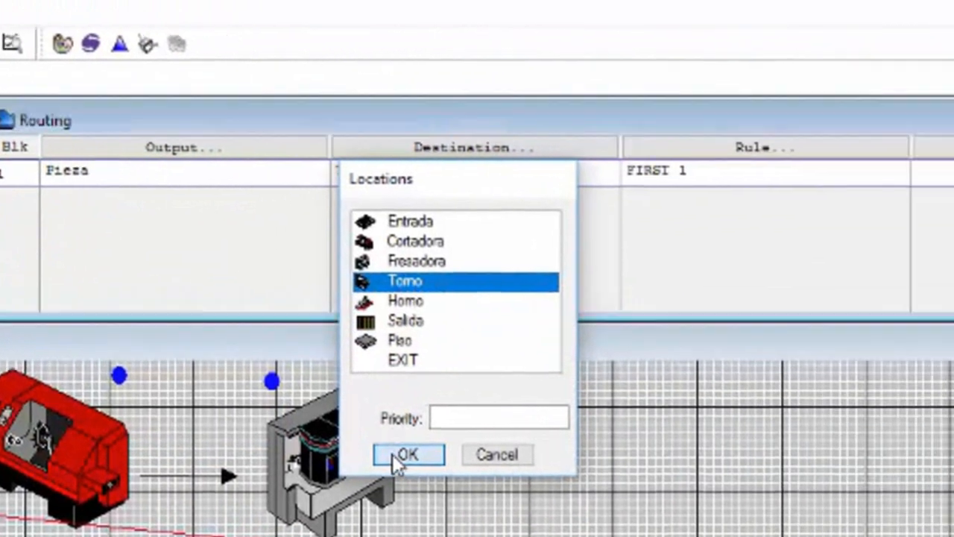
left_click(596, 446)
Step: Enter MOVE WITH Operario_2 THEN FREE as the move logic of the Pieza routing from Piso to Torno
type("MOVE WITH")
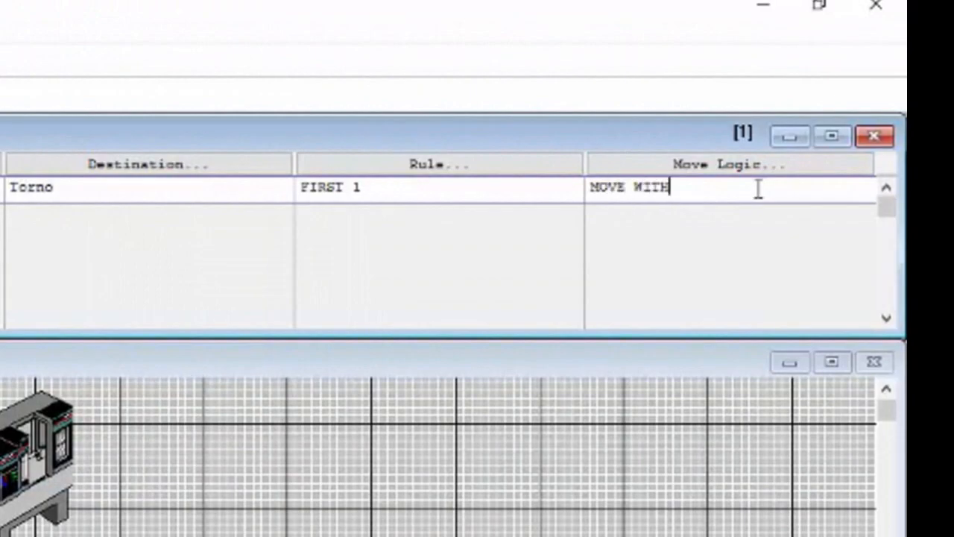
type(" Operario")
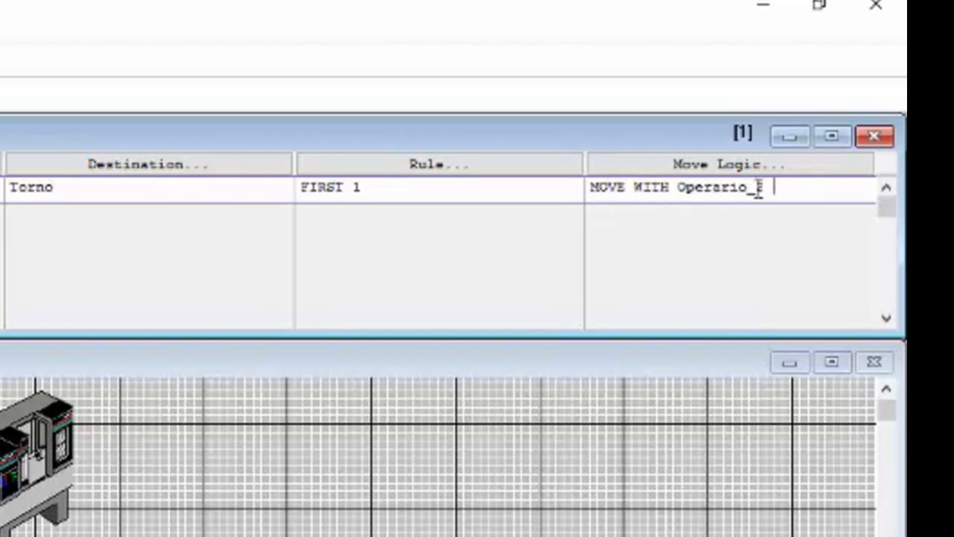
type("_2 THEN FREE")
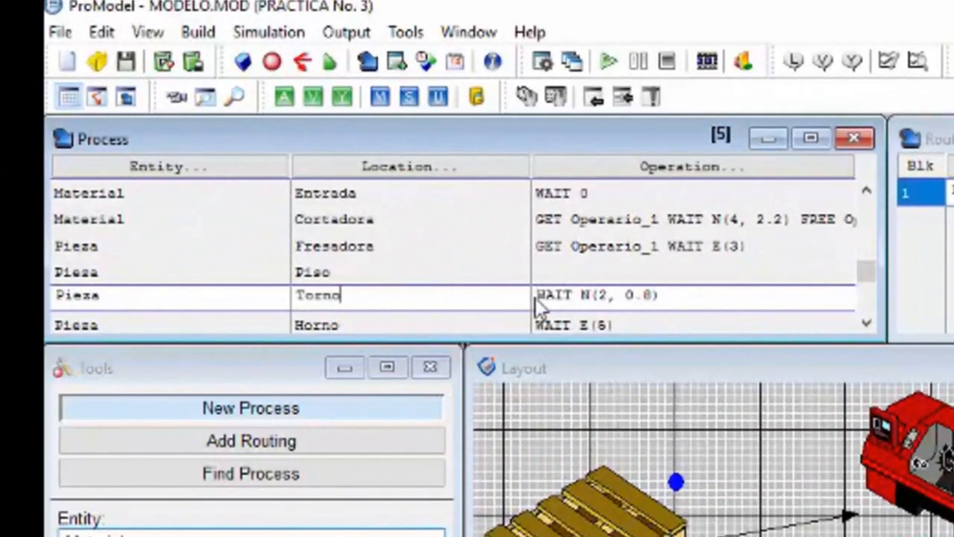
Step: Insert GET Operario_2 before WAIT N(2, 0.8) in the operation for Pieza at Torno
left_click(535, 298)
type("GET Operario_2")
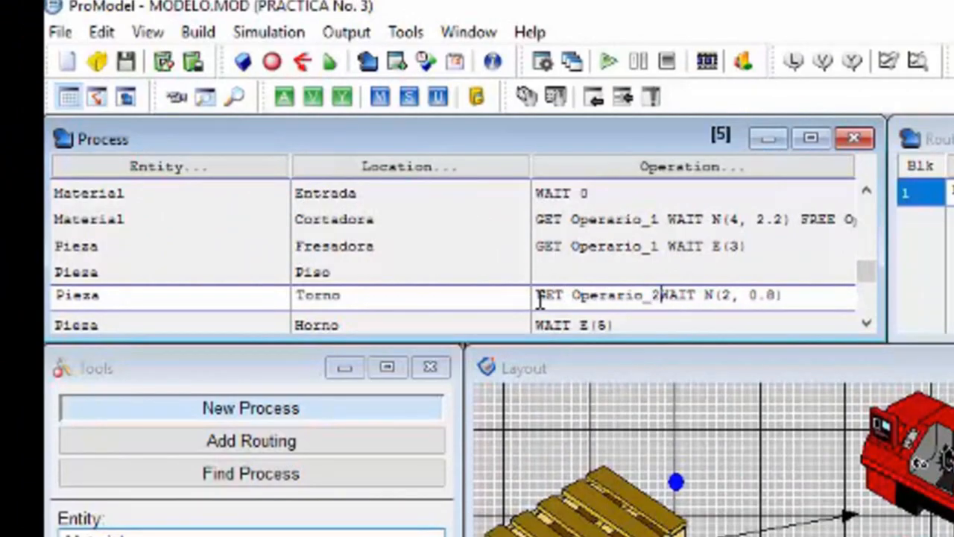
Step: Append FREE Operario_2 after WAIT N(2, 0.8) in the operation for Pieza at Torno
left_click(811, 295)
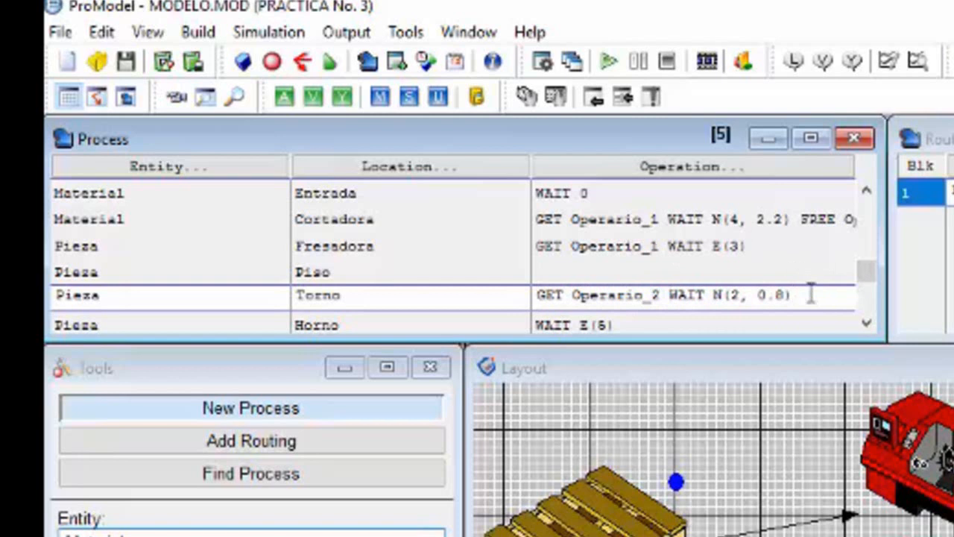
left_click(767, 250)
left_click(802, 307)
type("F")
key("BackSpace")
key("BackSpace")
type("FREE Operario_")
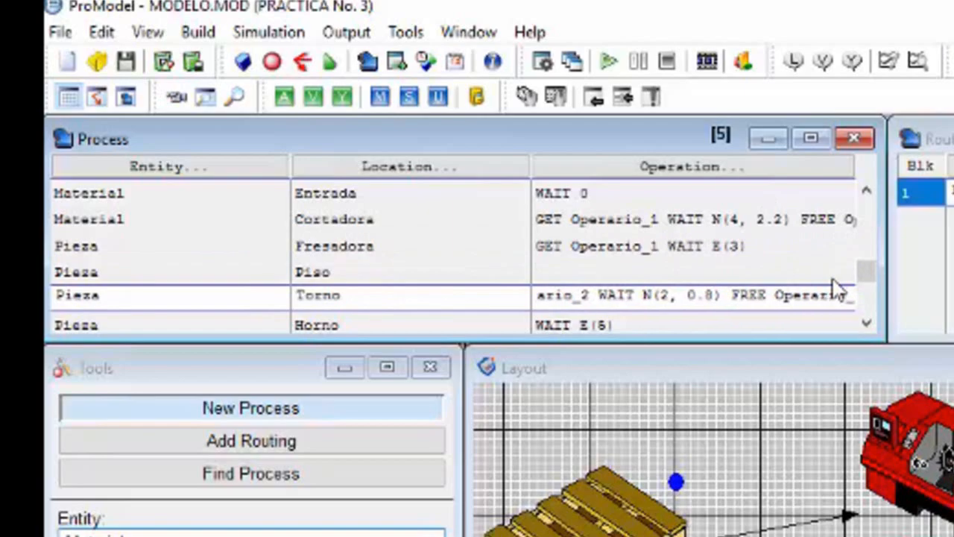
type("2")
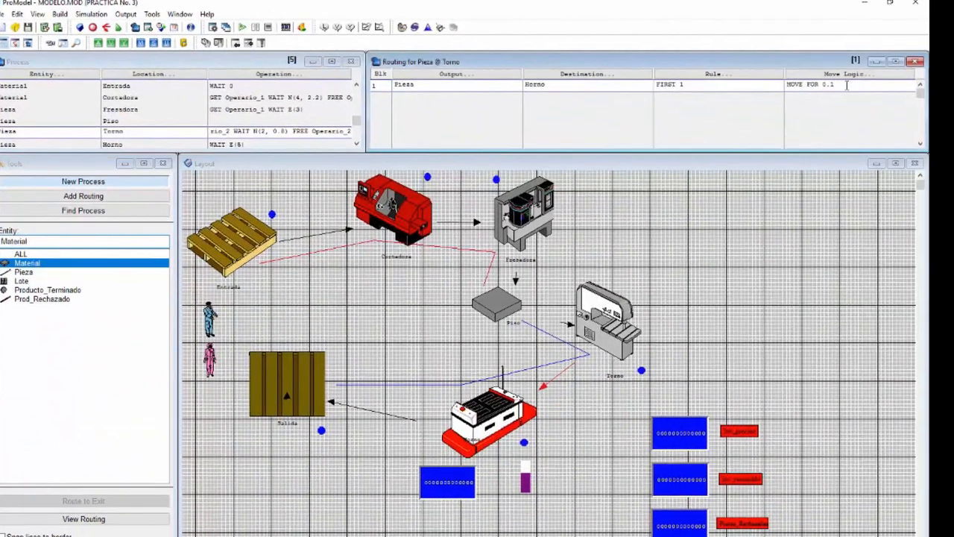
Step: Change the move logic of the Pieza routing from Torno to Horno to MOVE WITH Operario_2 THEN FREE
left_click_drag(847, 85, 808, 91)
type("wIE")
key("BackSpace")
type("TH O")
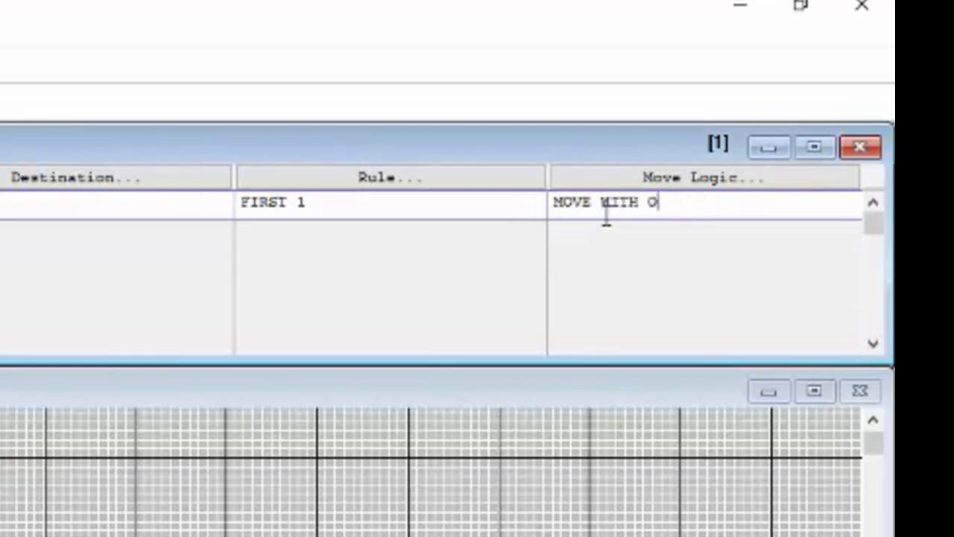
type("perario_2 THEN FR")
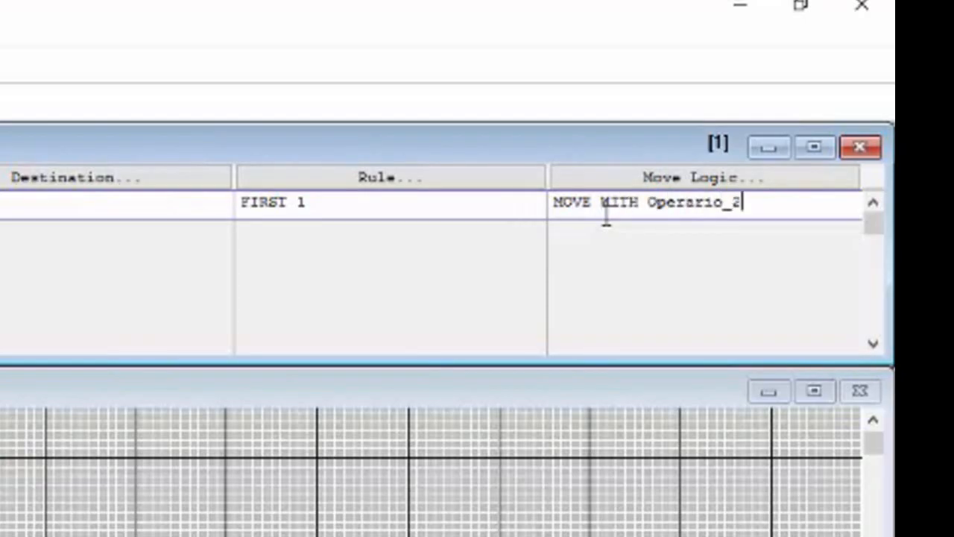
type("EE")
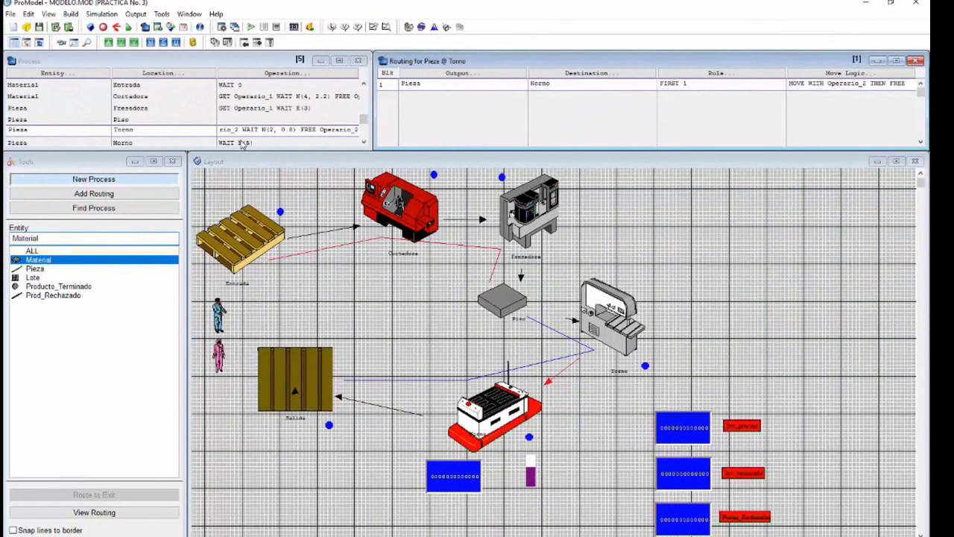
Step: Insert COMBINE 10 on a new line above WAIT E(5) in the operation for Pieza at Horno
left_click(240, 143)
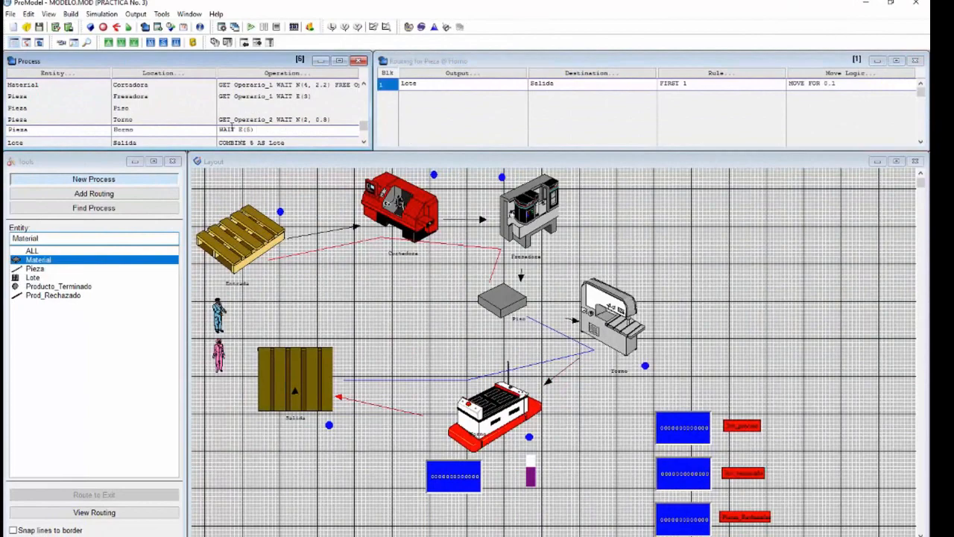
left_click_drag(225, 130, 221, 130)
left_click(262, 73)
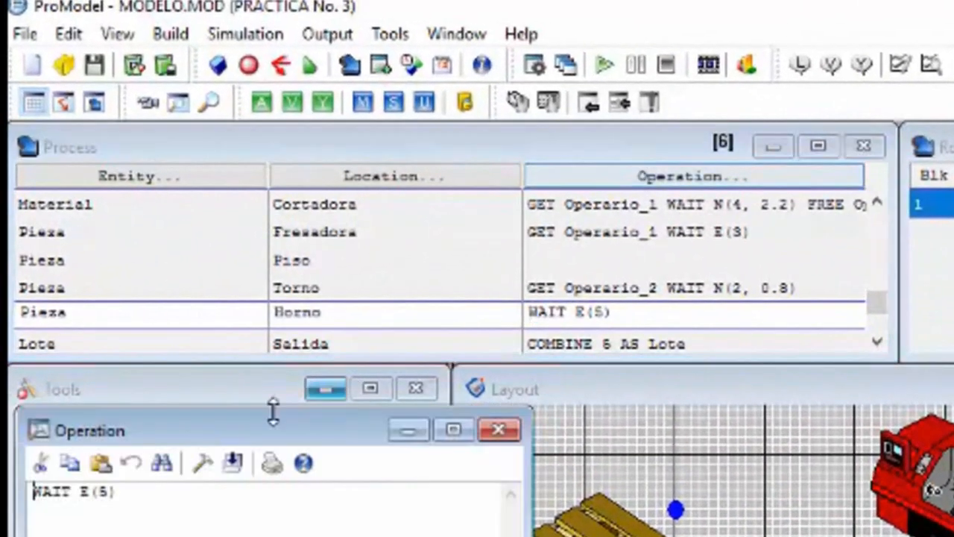
key("Return")
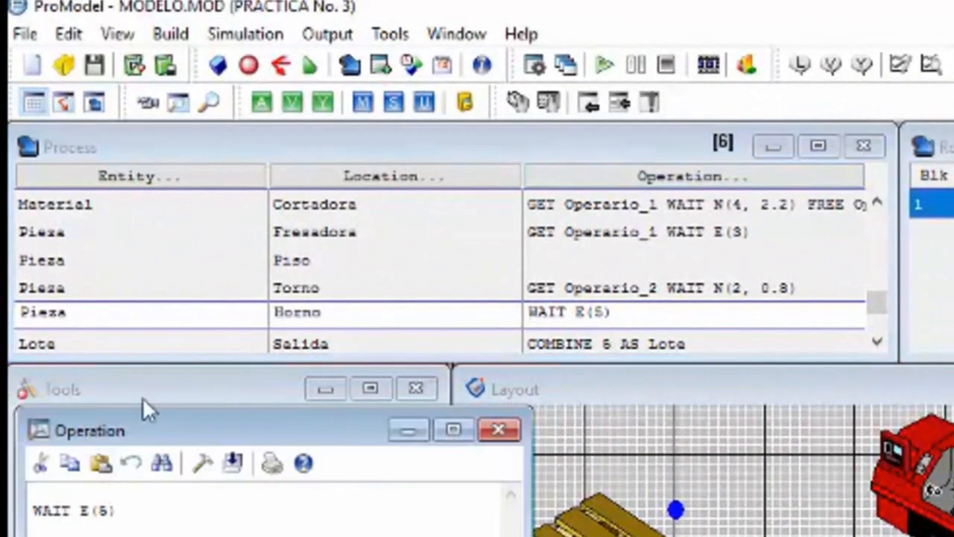
type("C")
key("BackSpace")
key("Up")
type("COMBINE 10")
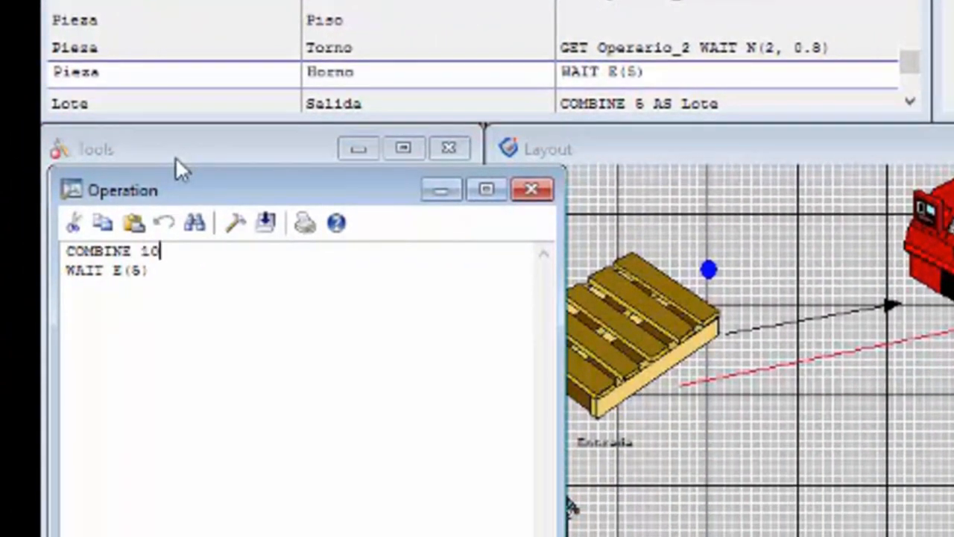
Step: Add GET Operario_2 before WAIT E(5) and FREE Operario_2 after it in the Horno operation, and close the operation editor
key("Return")
type("GET Operario_2")
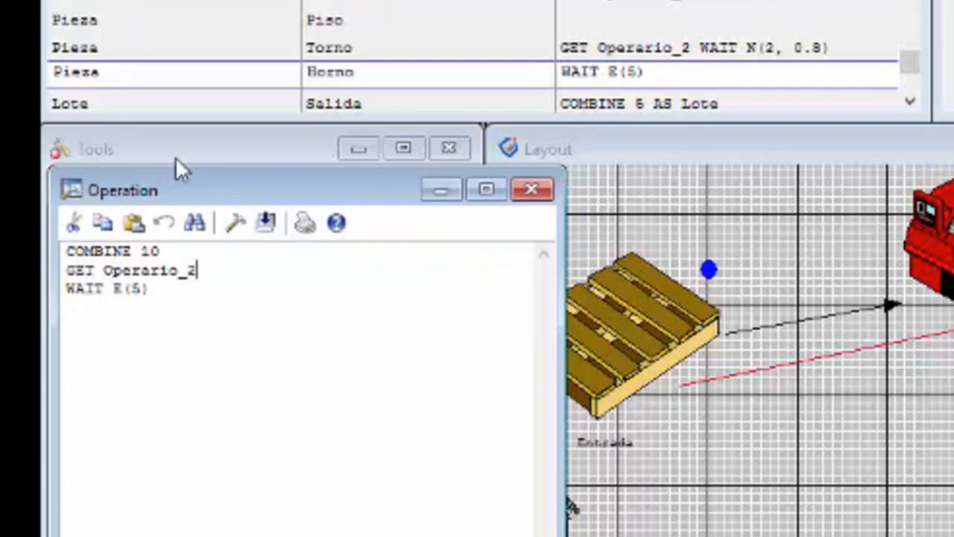
left_click(219, 291)
type("FREE Operar")
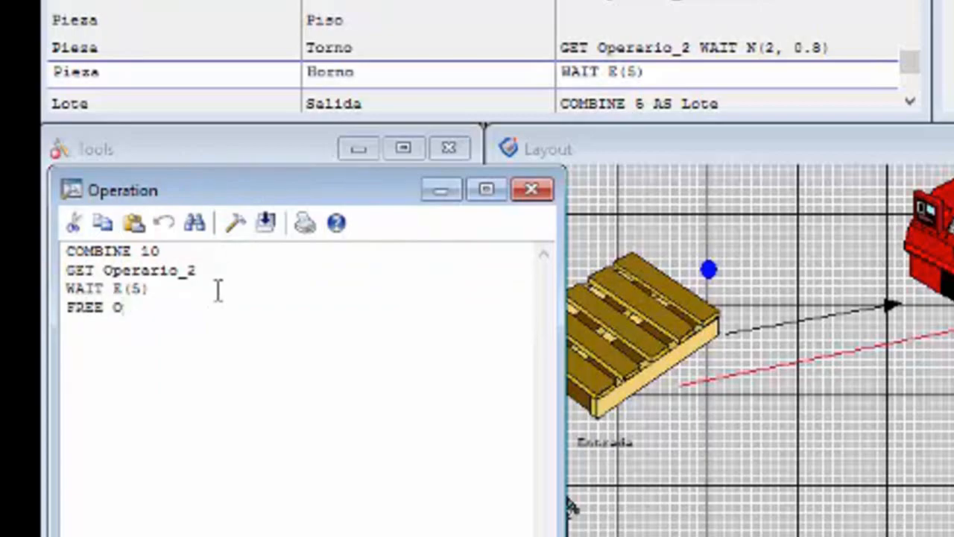
type("io_2")
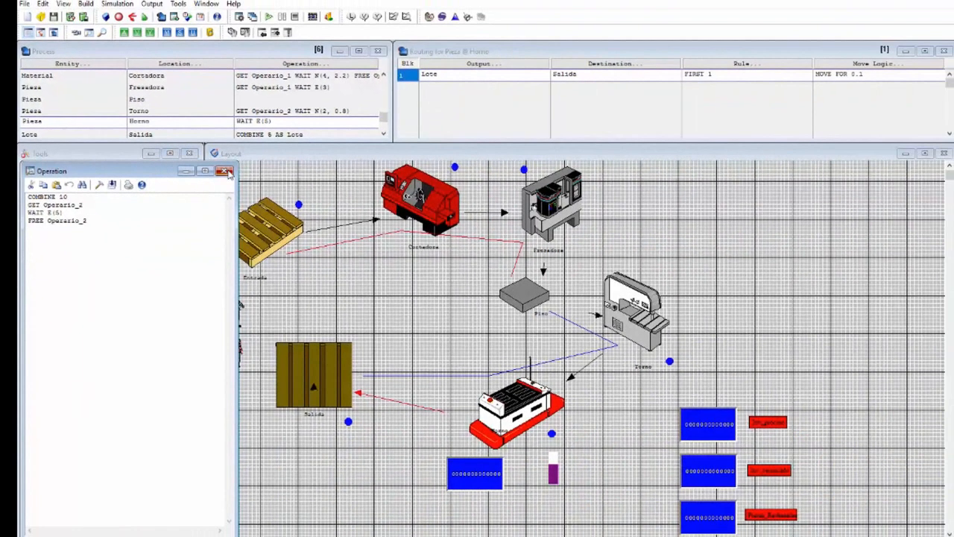
left_click(224, 171)
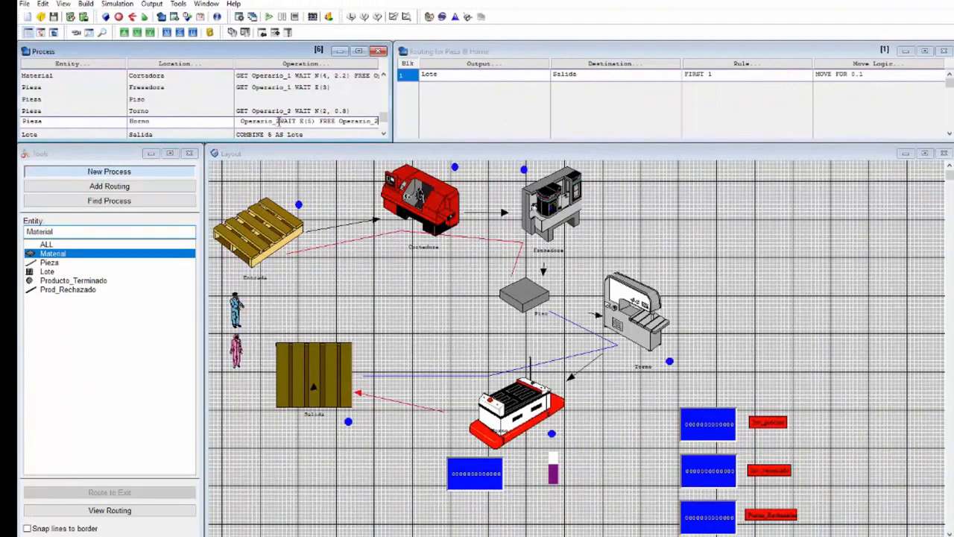
left_click(239, 124)
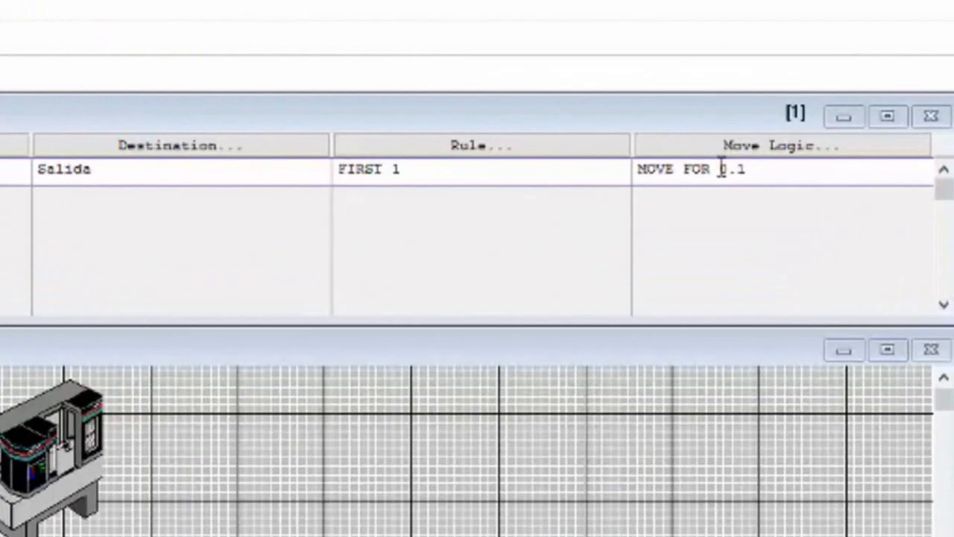
Step: Replace FOR 0.1 with WITH Operario_2 THEN FREE in the move logic of the Lote routing from Horno to Salida
left_click_drag(851, 74, 872, 73)
left_click_drag(689, 196, 665, 202)
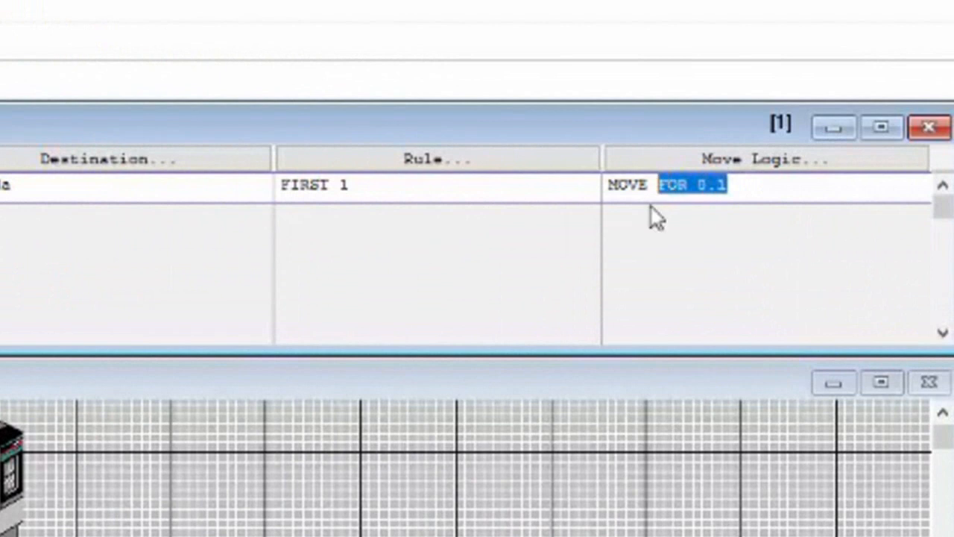
type("WITH ")
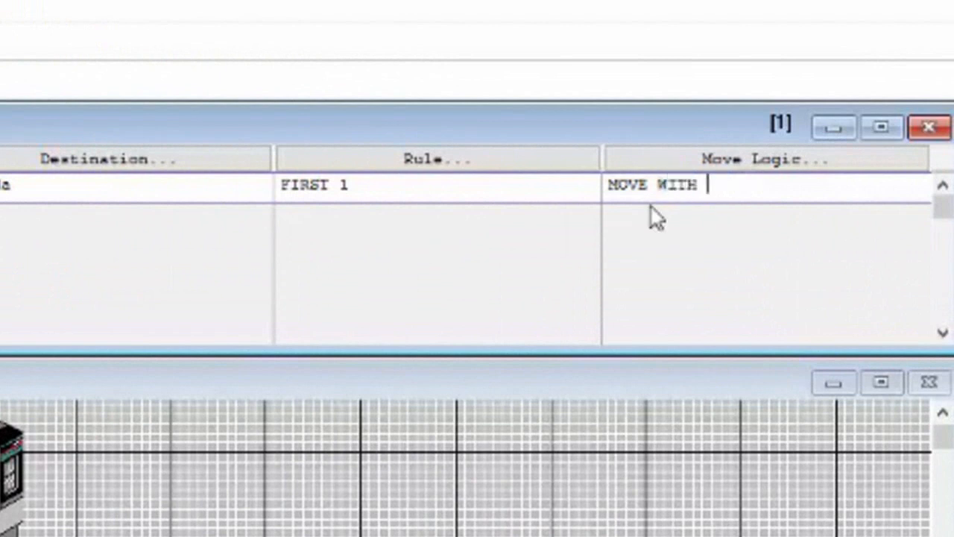
type("Operario_2 ")
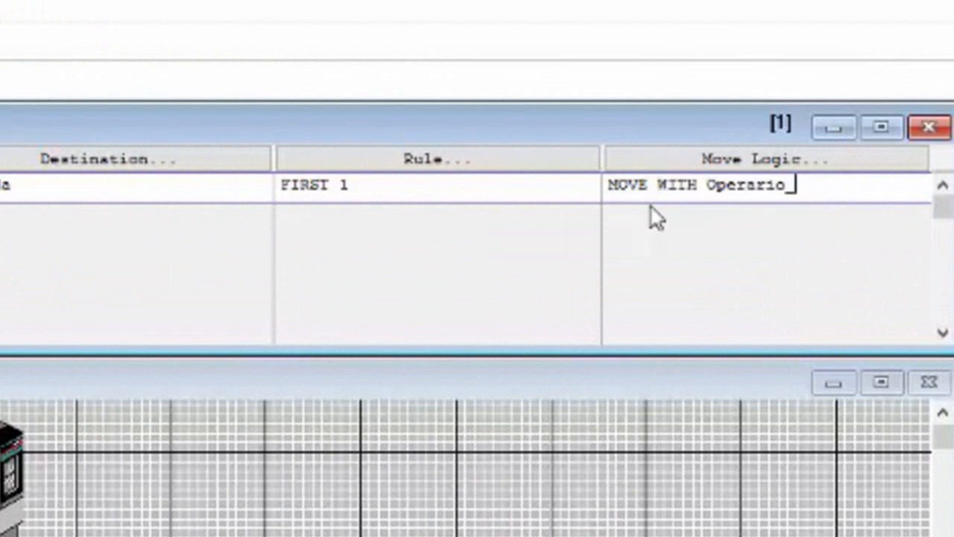
type("THEN FREE")
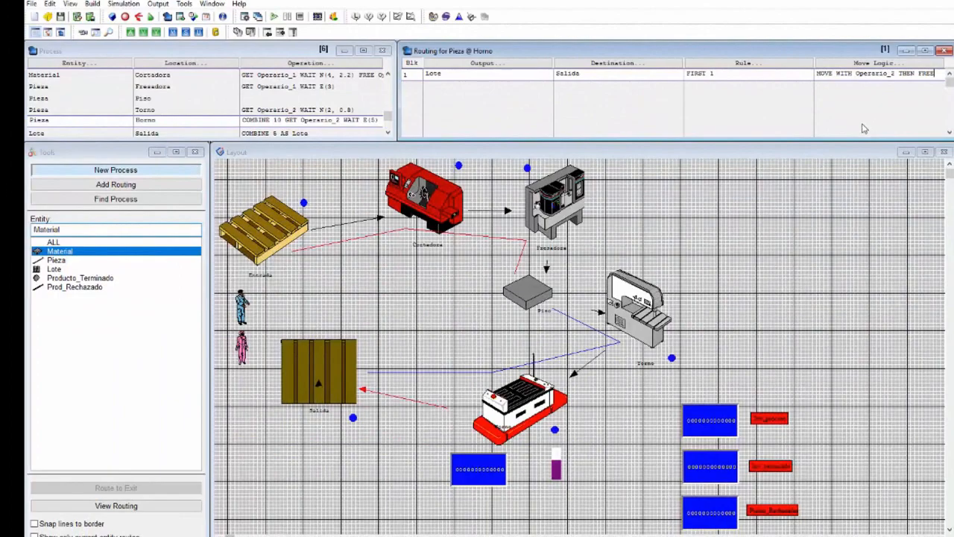
Step: Review the process records from Entrada to Salida, checking their operations and routings
scroll(298, 104, "down", 1)
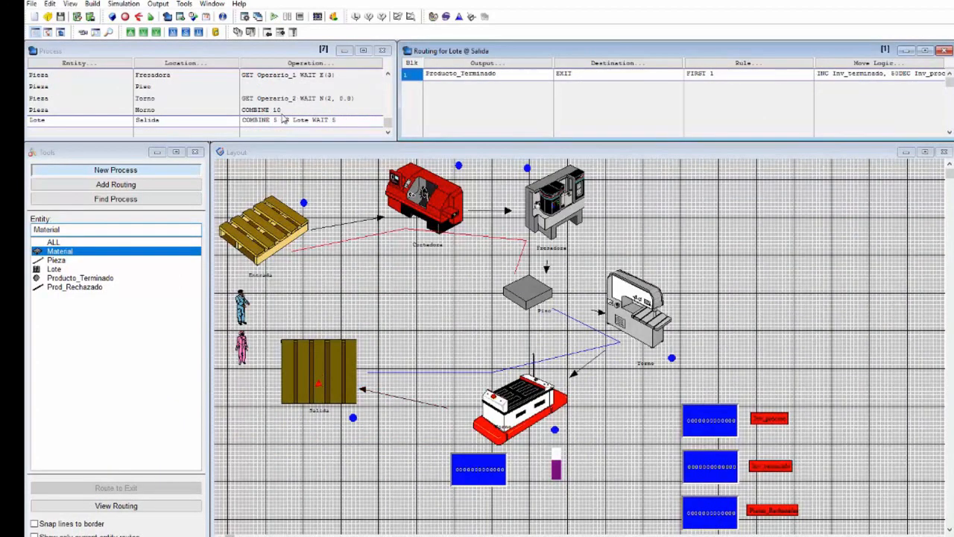
left_click(280, 110)
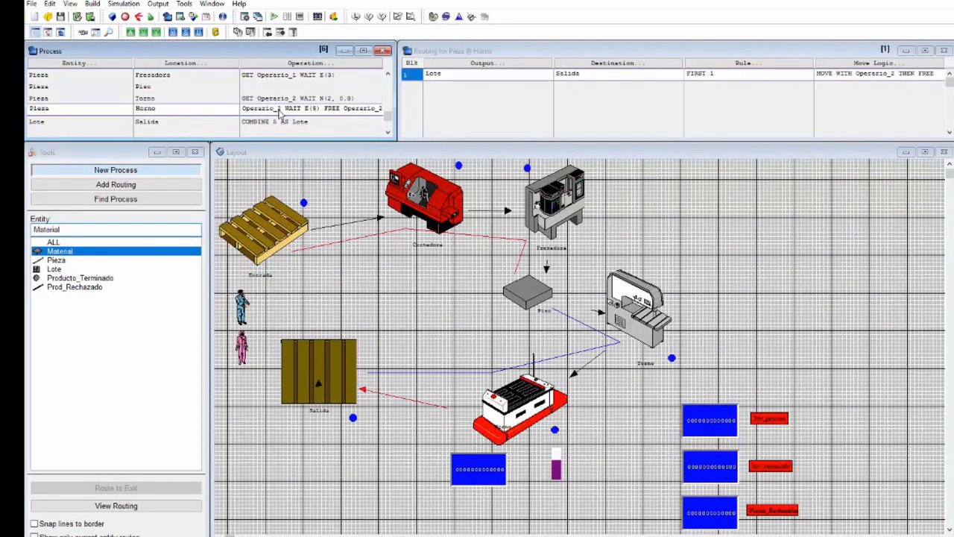
left_click(282, 122)
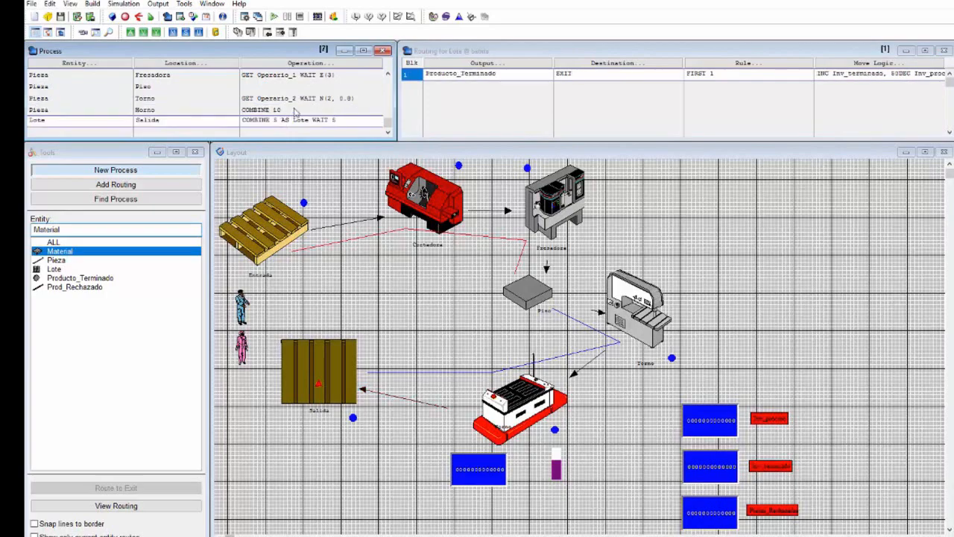
scroll(307, 106, "up", 3)
scroll(313, 91, "up", 2)
scroll(313, 91, "up", 1)
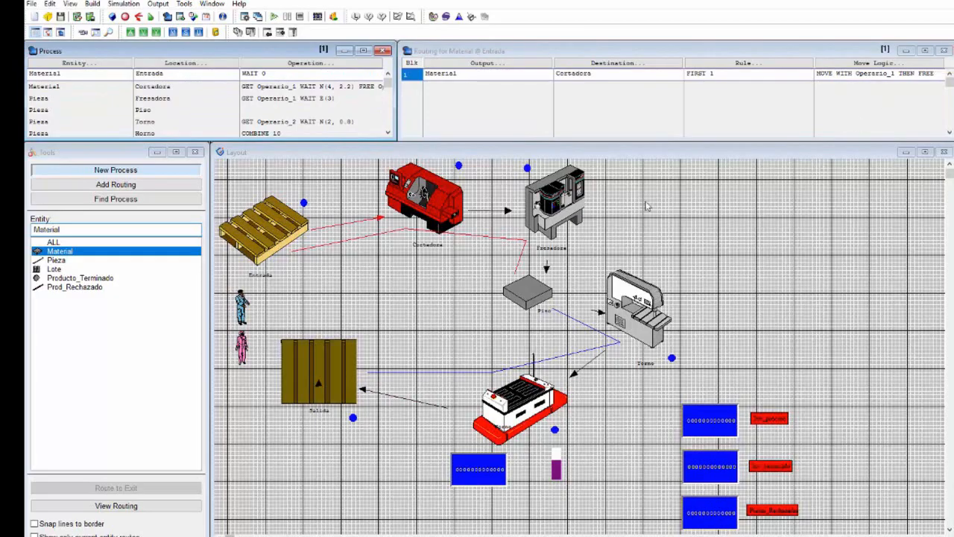
scroll(194, 124, "down", 5)
scroll(194, 124, "down", 1)
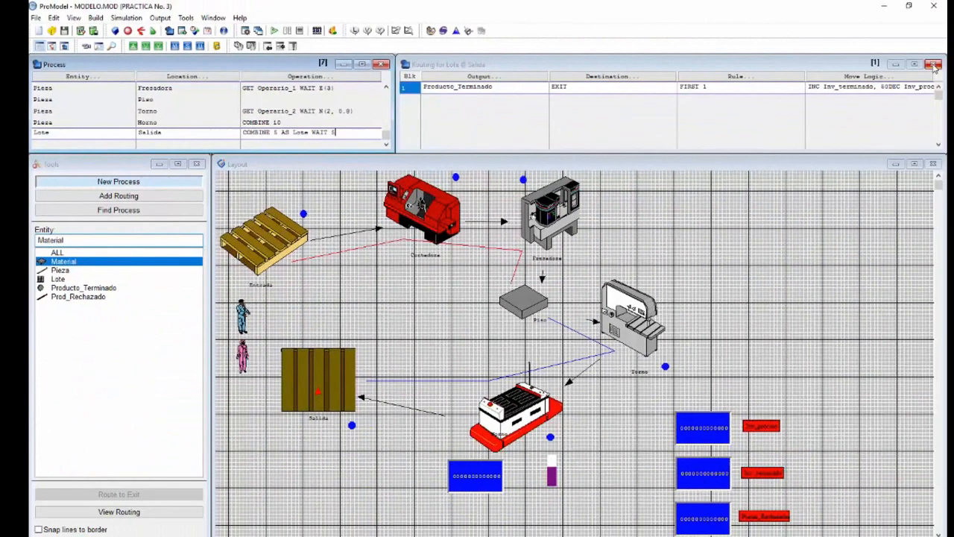
Step: Set the capacity of Horno to 10 and of Salida to 5 in the location records, and close the records
left_click(933, 65)
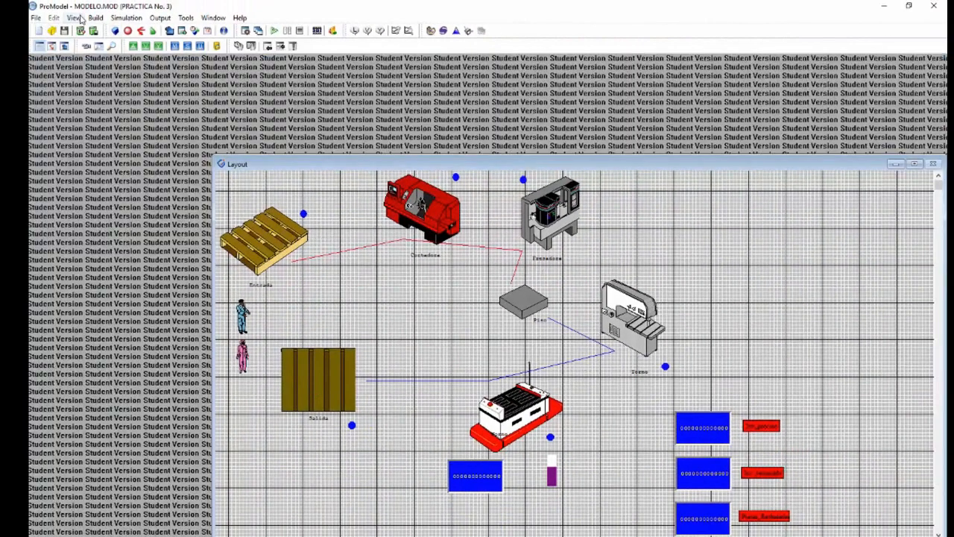
left_click(94, 19)
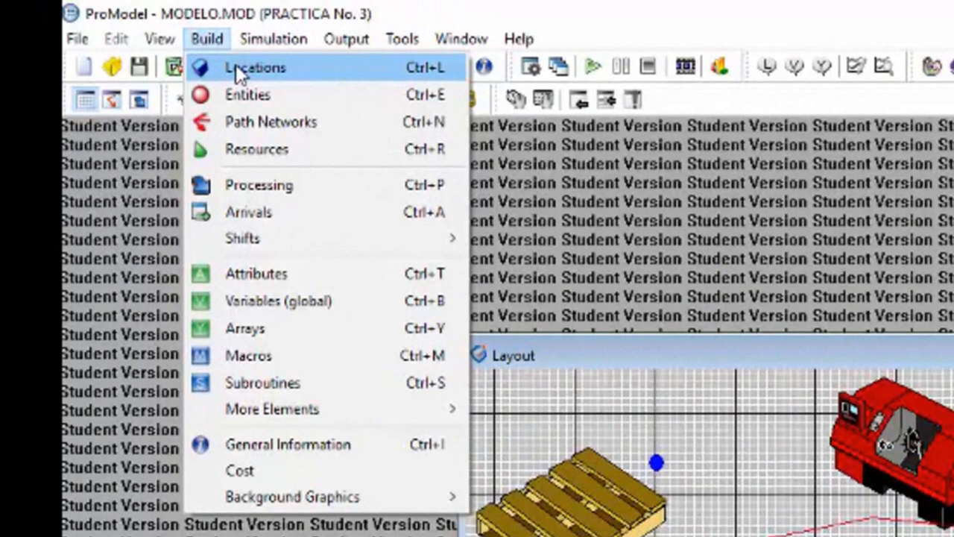
left_click(108, 30)
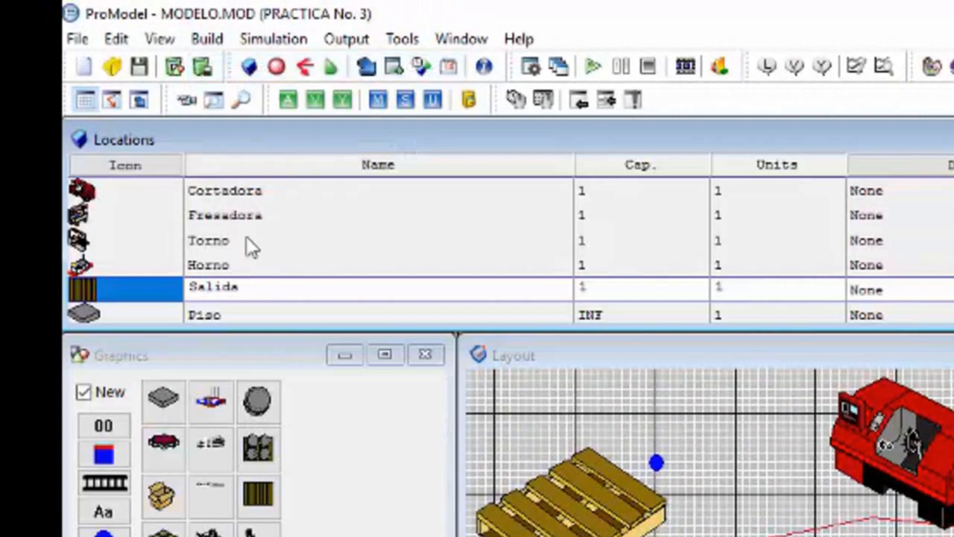
left_click(245, 270)
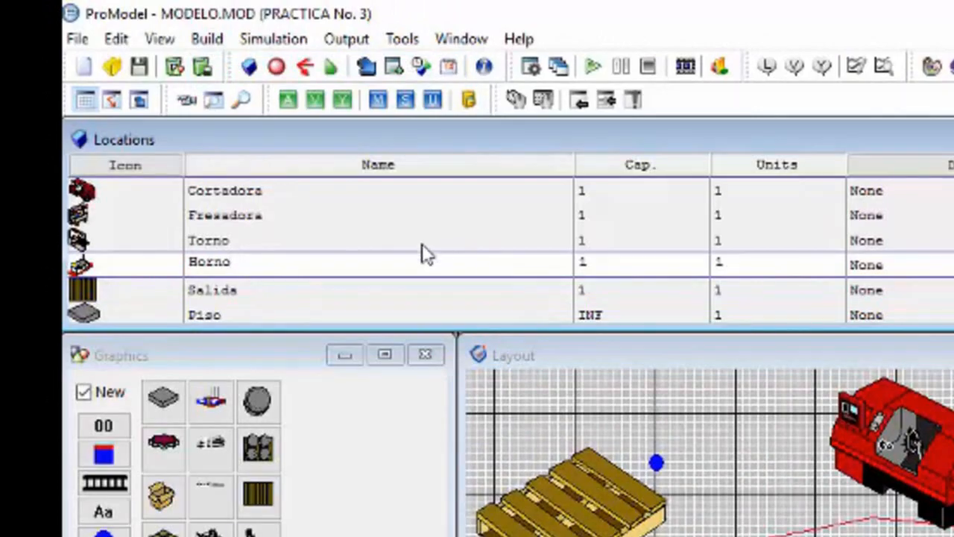
left_click(591, 263)
type("10")
left_click(598, 289)
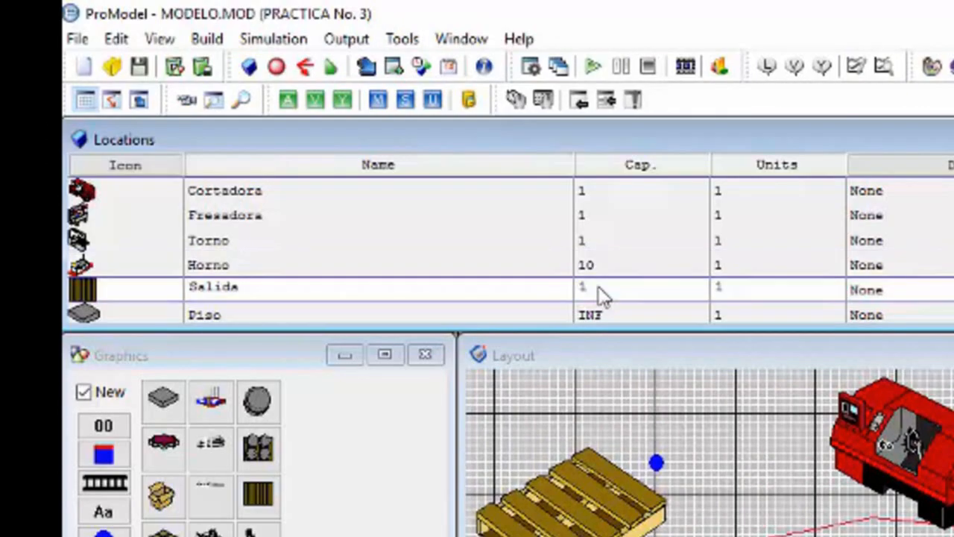
type("5")
left_click(654, 243)
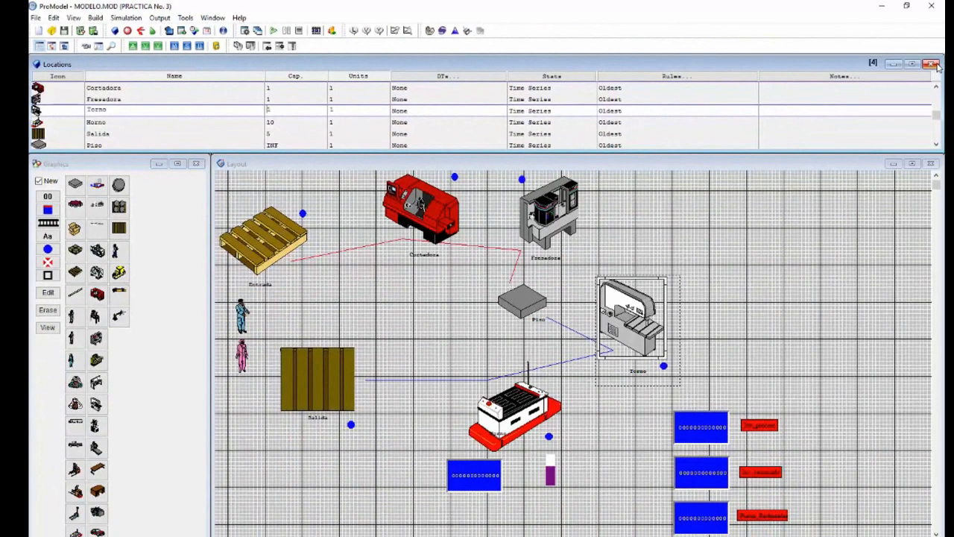
left_click(932, 65)
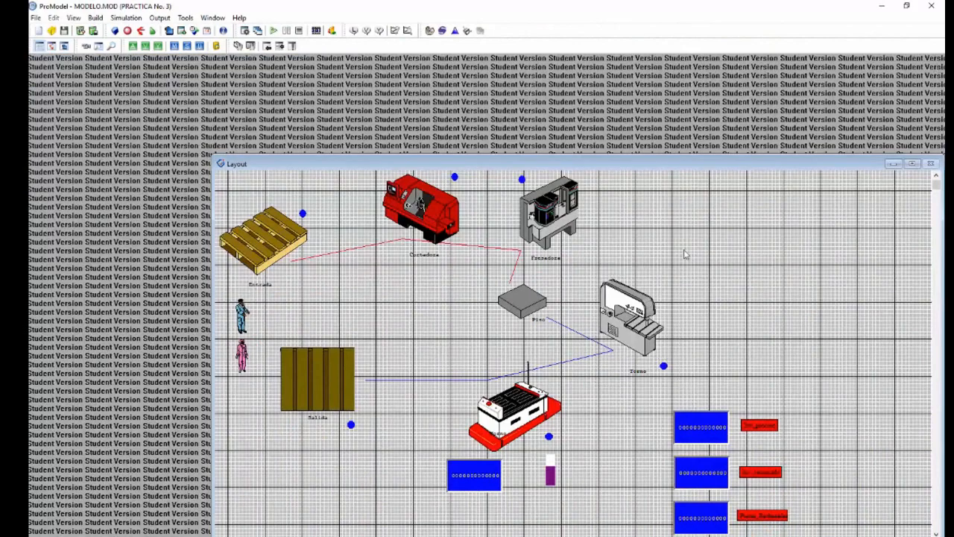
Step: Run the simulation to completion, slowing the animation to observe it and then speeding it up
left_click(275, 31)
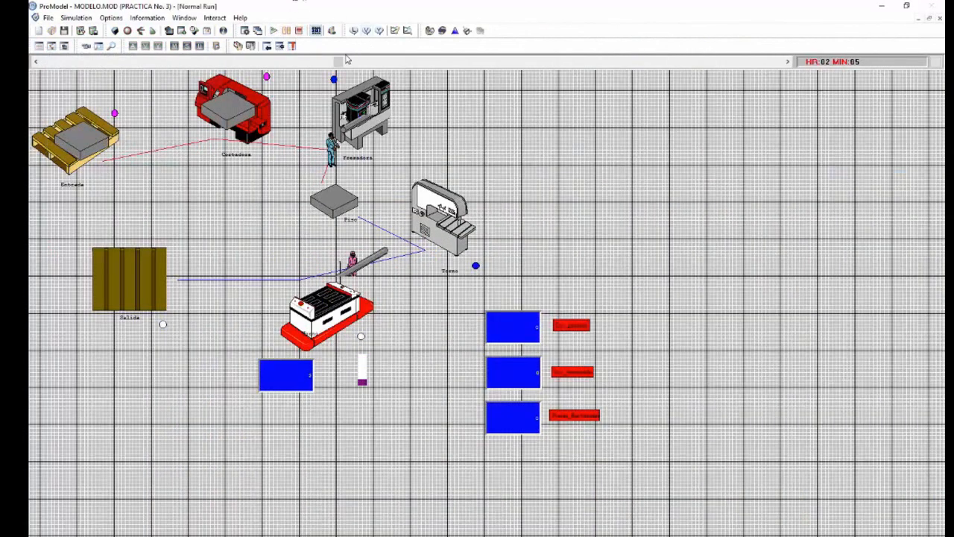
left_click_drag(340, 64, 196, 63)
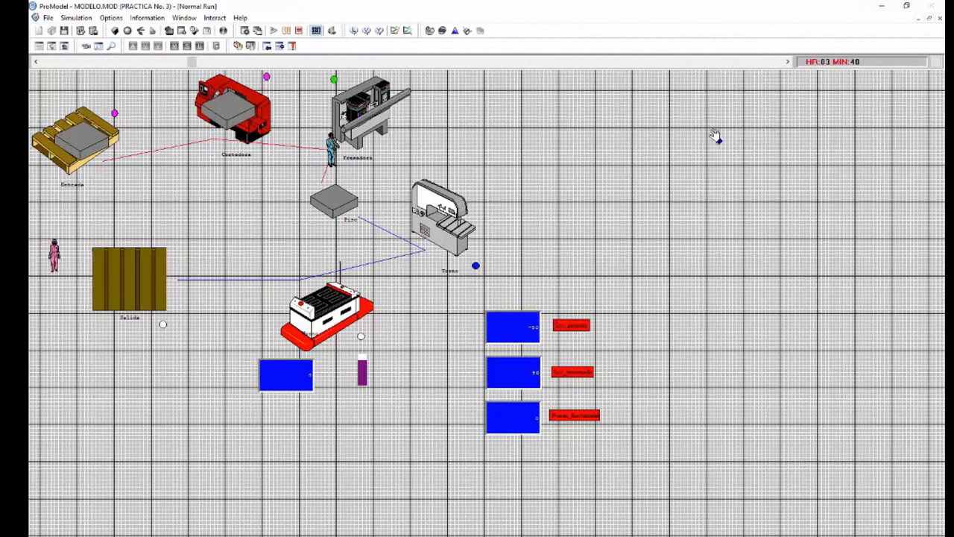
left_click_drag(192, 63, 580, 63)
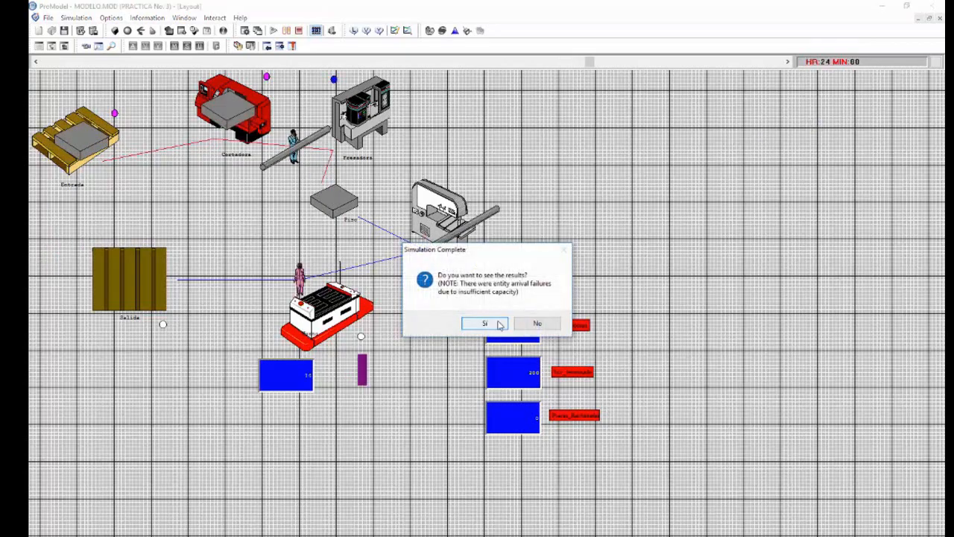
Step: Open the simulation results in Output Viewer and review the location, resource, failed arrivals, entity and variable statistics
left_click(498, 324)
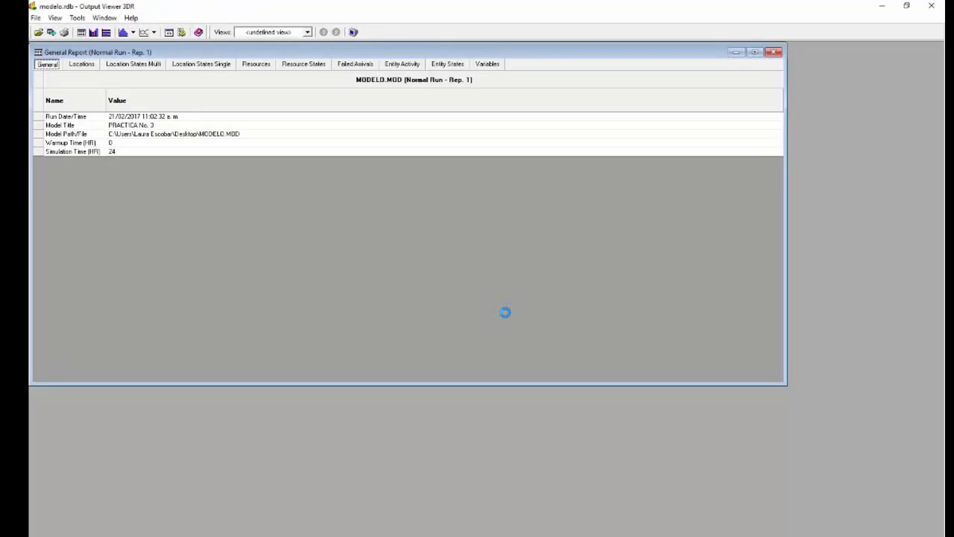
left_click(83, 65)
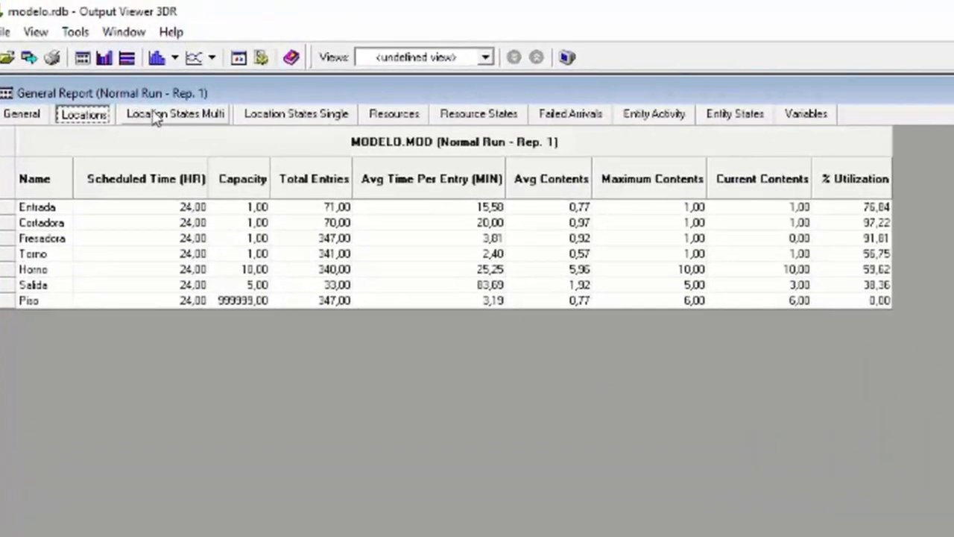
left_click(155, 118)
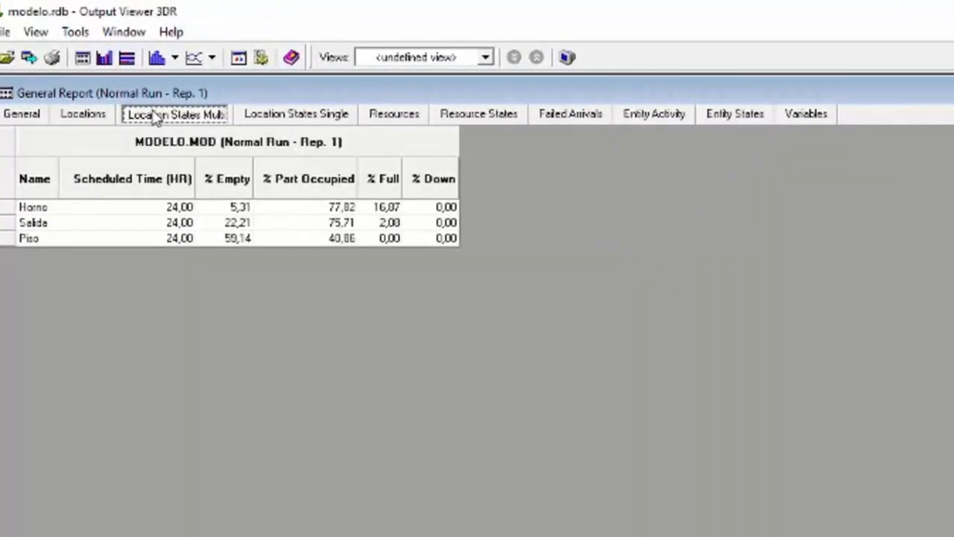
left_click(313, 117)
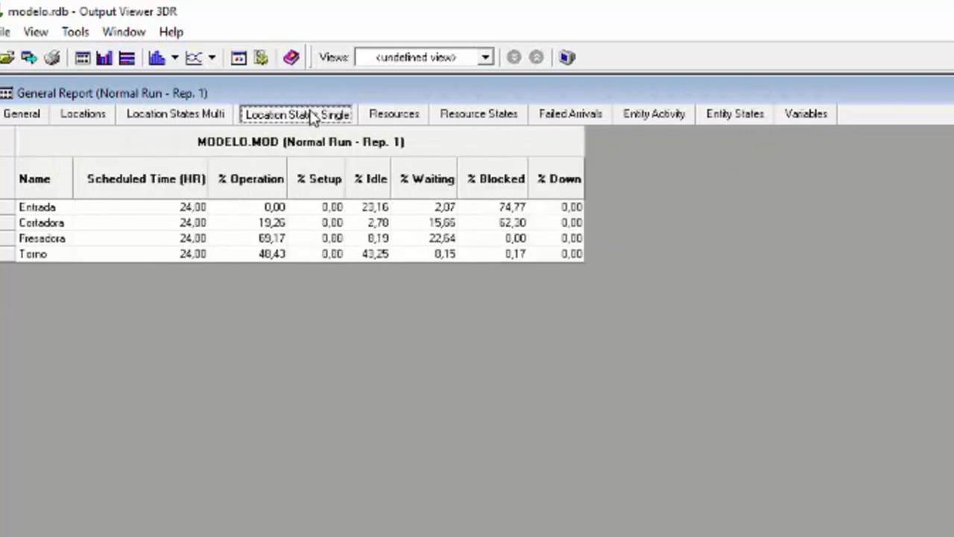
left_click(393, 119)
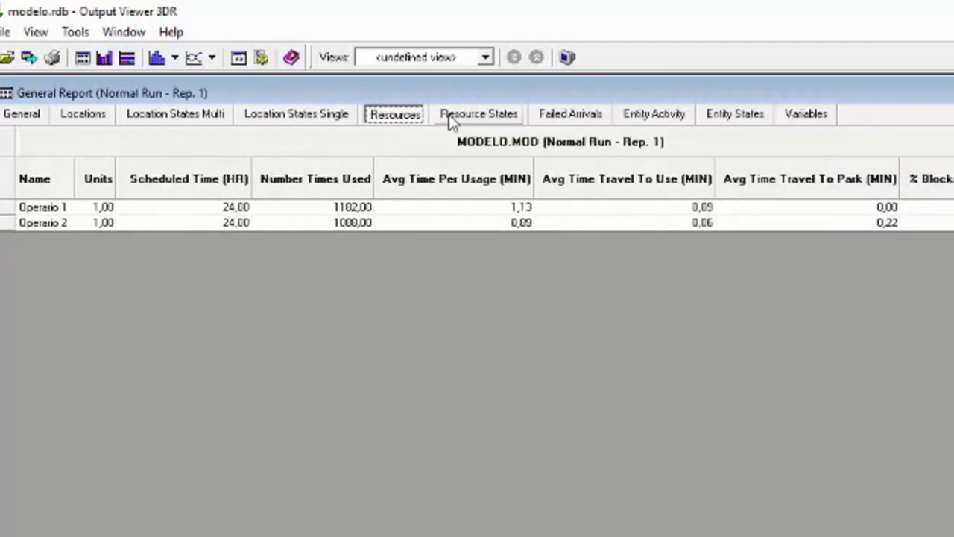
left_click(492, 119)
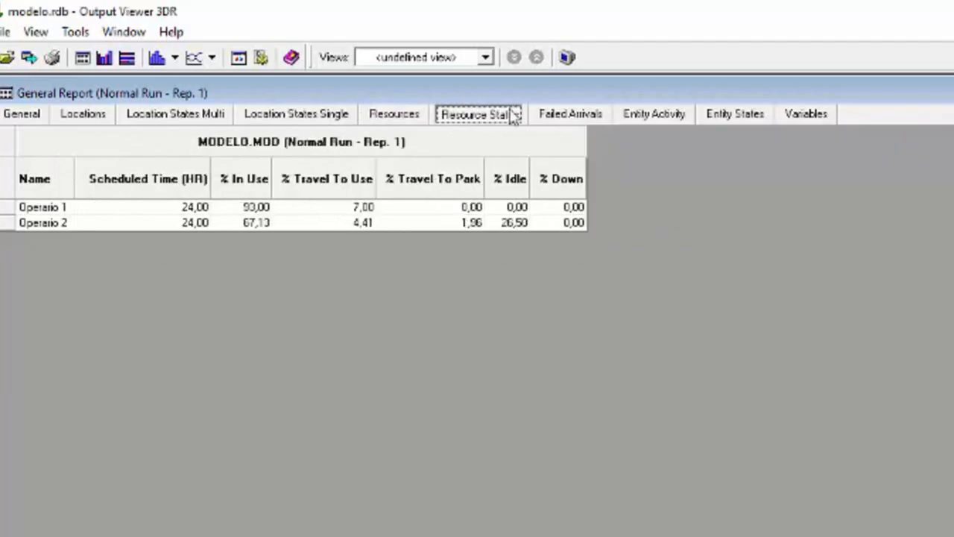
left_click(557, 118)
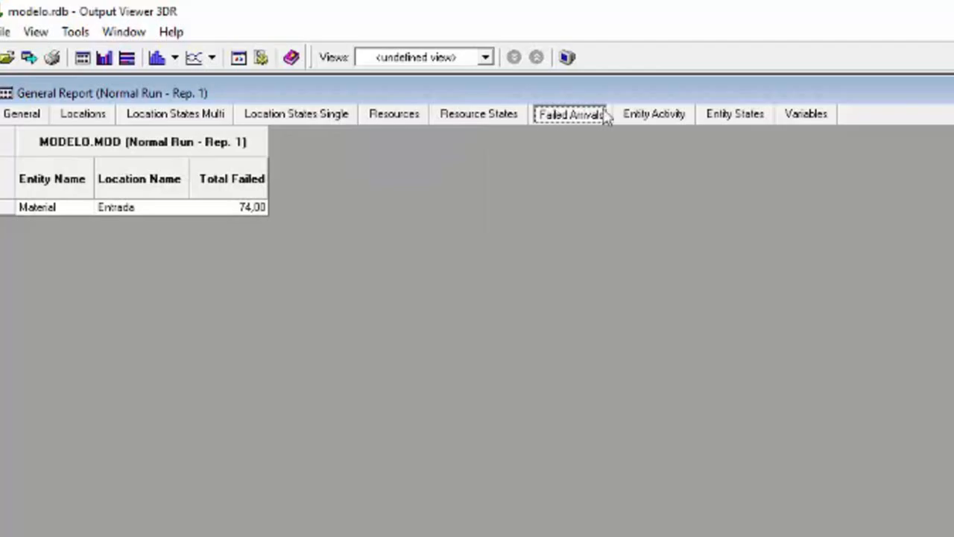
left_click(651, 116)
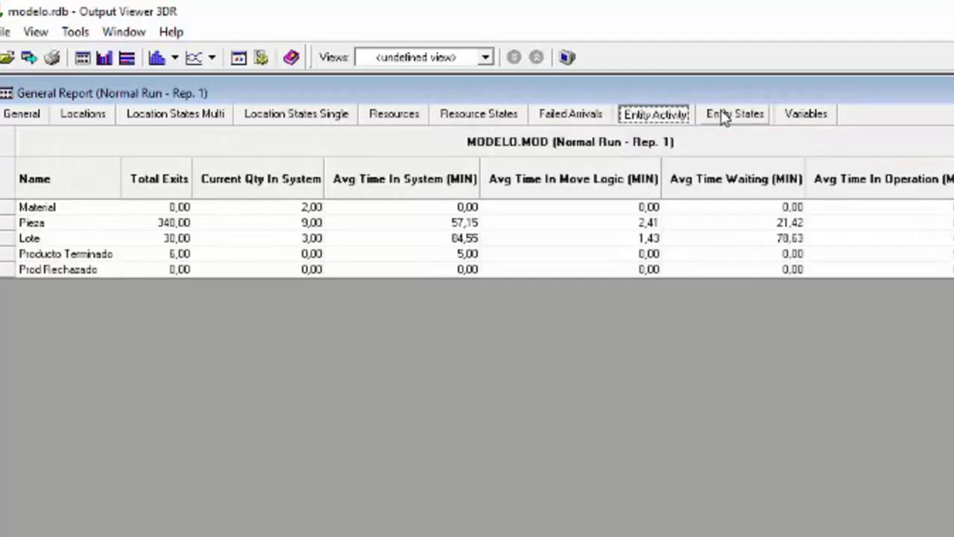
left_click(766, 122)
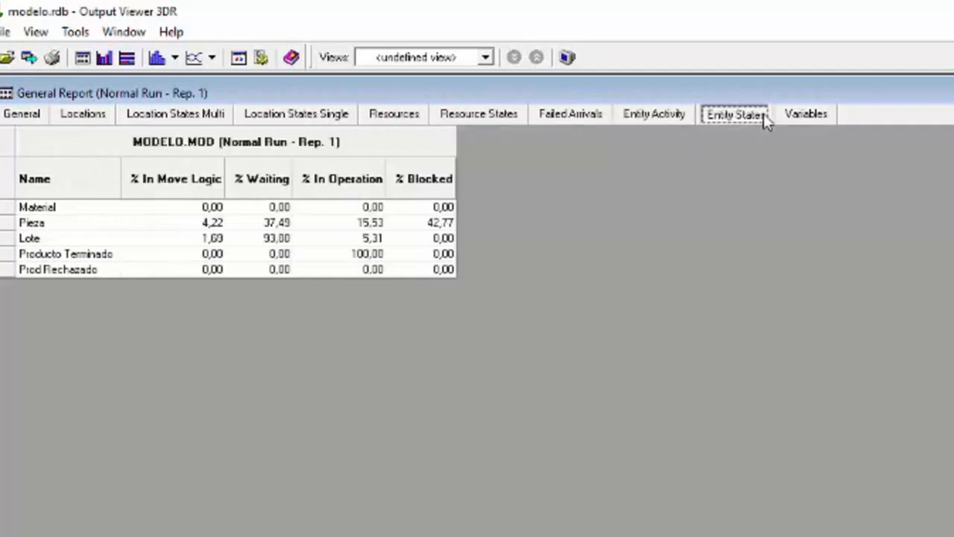
left_click(819, 117)
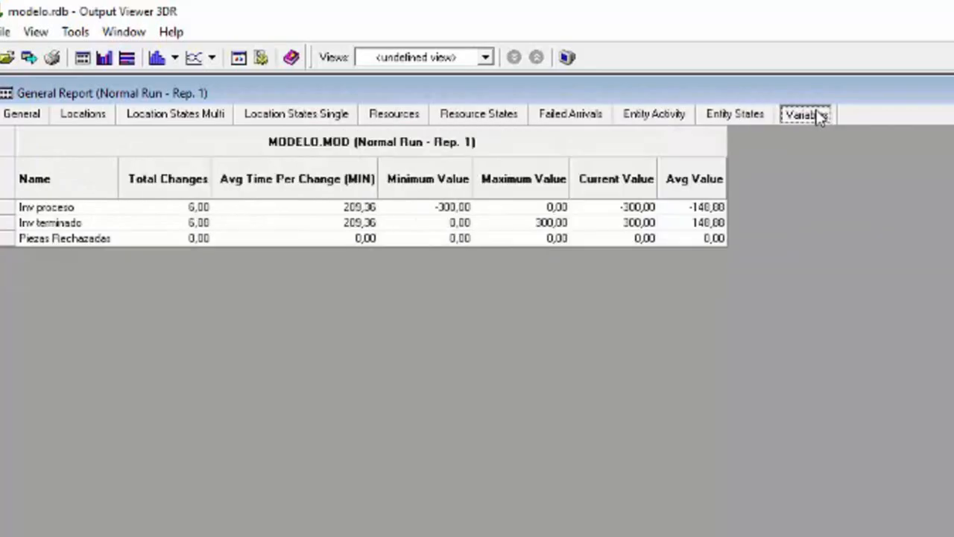